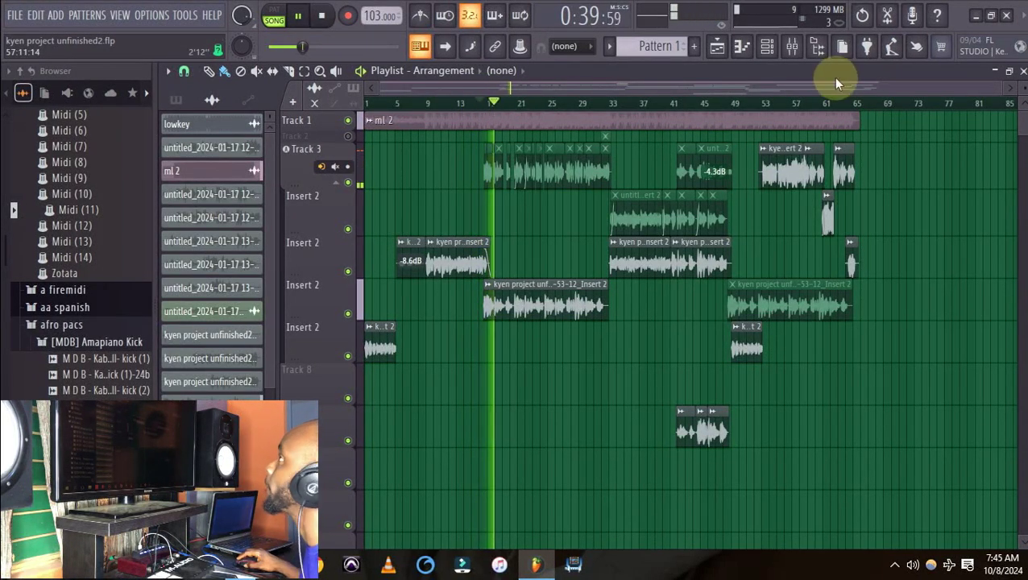
# Stop playback and load Auto-Tune Artist into the first effect slot of mixer track Insert 2.
pyautogui.click(792, 46)
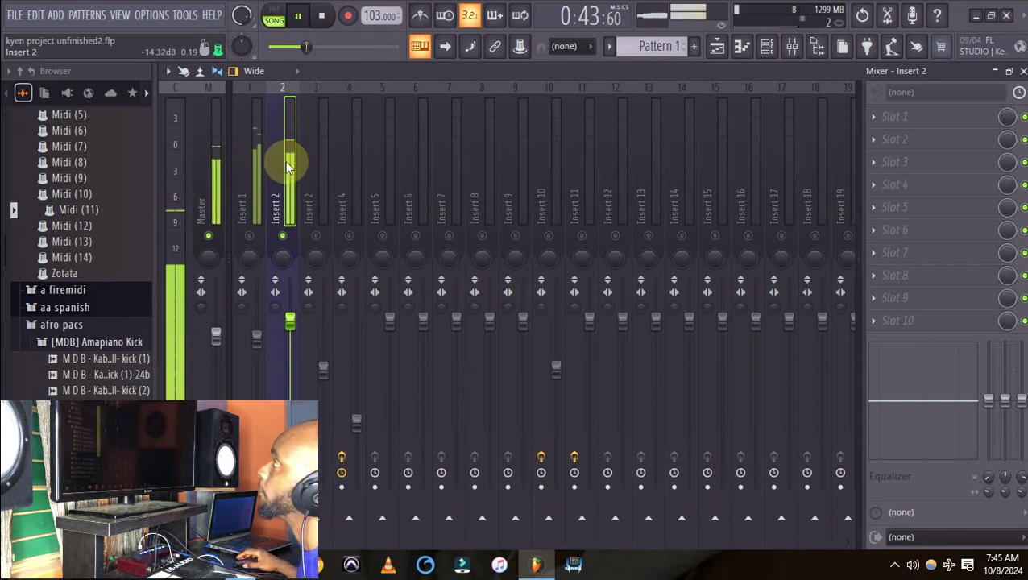
pyautogui.press('space')
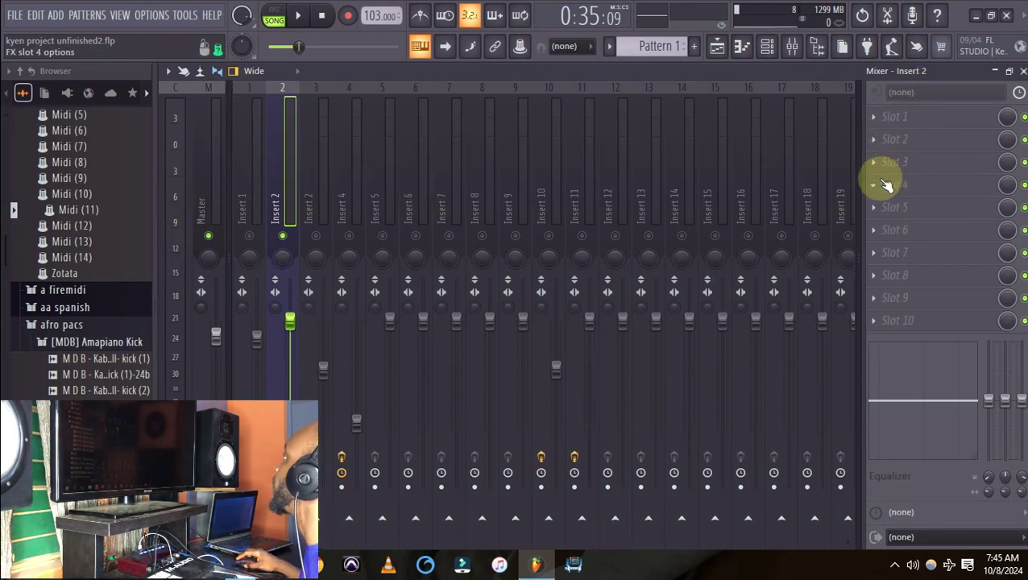
pyautogui.click(880, 118)
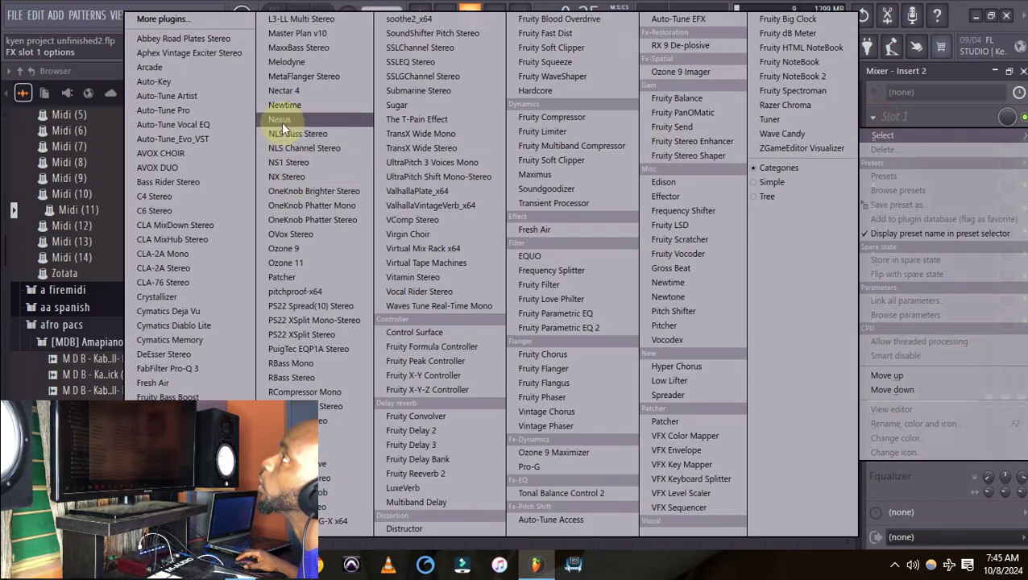
pyautogui.click(184, 97)
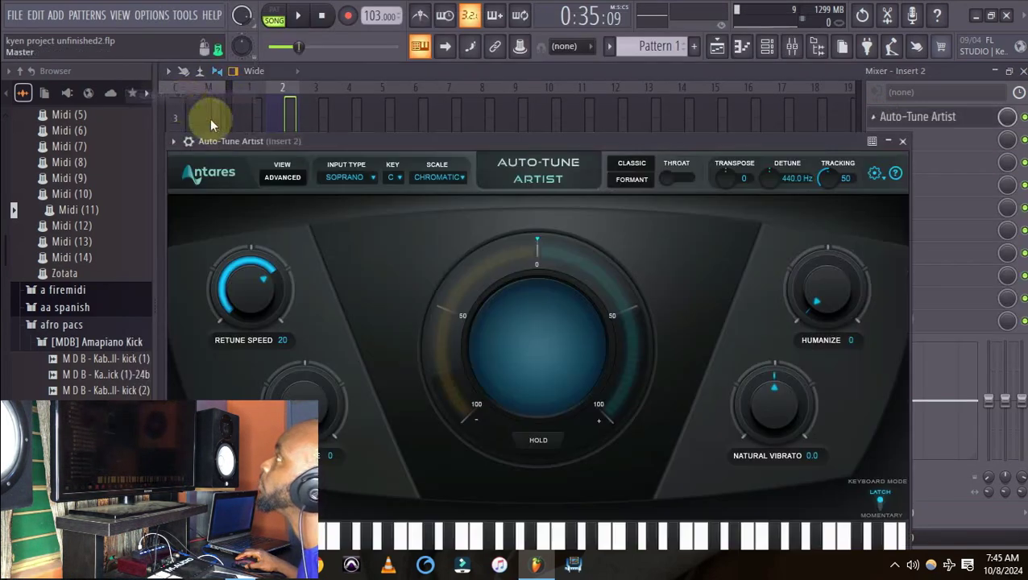
# Set the Auto-Tune Artist scale to Major and the key to F#.
pyautogui.click(428, 181)
pyautogui.click(440, 154)
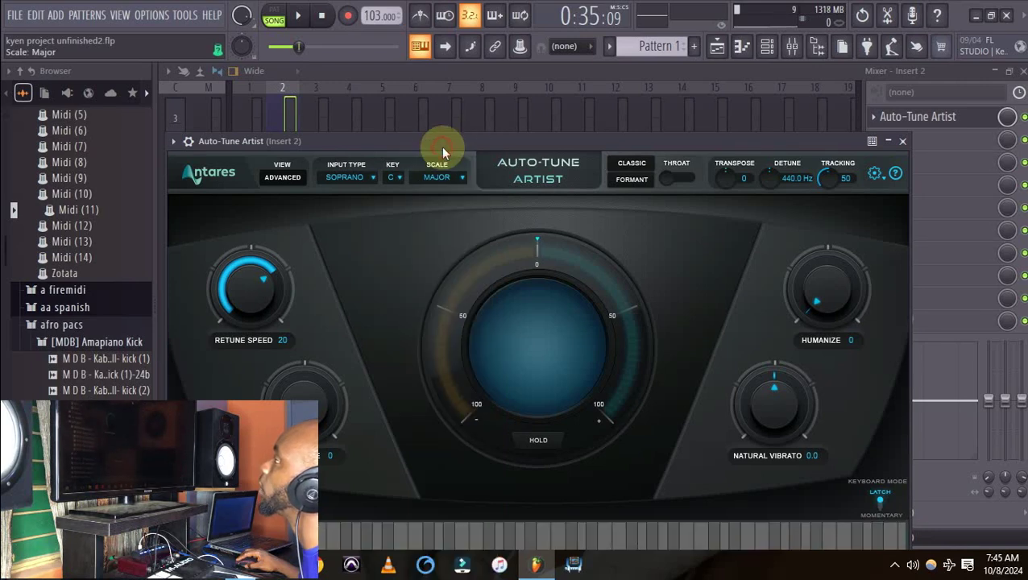
pyautogui.click(394, 177)
pyautogui.click(409, 280)
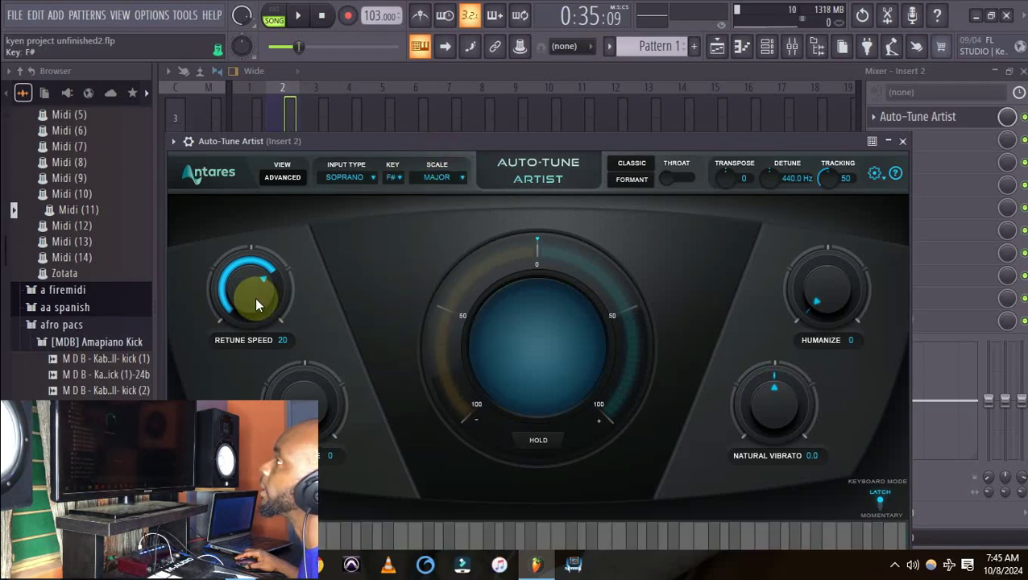
# Set the Auto-Tune retune speed to 3 and audition the tuned vocal.
pyautogui.moveTo(254, 297); pyautogui.dragTo(262, 261)
pyautogui.moveTo(337, 141); pyautogui.dragTo(373, 140)
pyautogui.press('space')
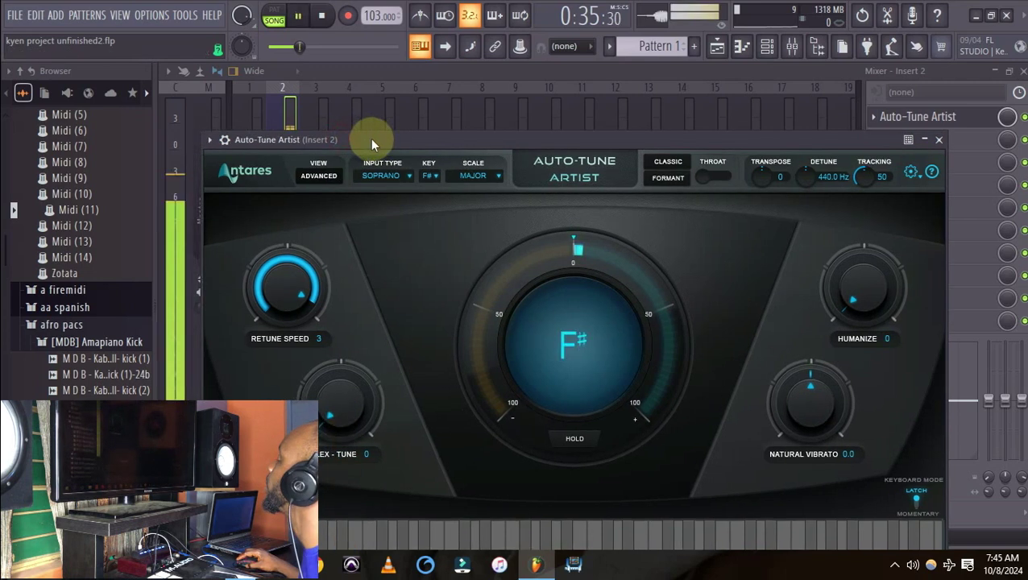
pyautogui.moveTo(440, 144); pyautogui.dragTo(428, 135)
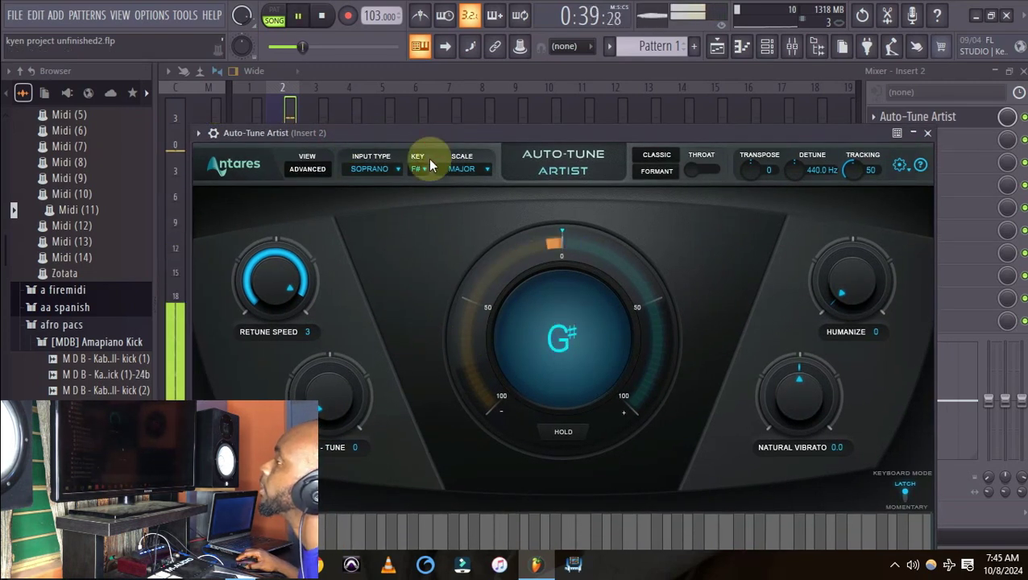
pyautogui.press('space')
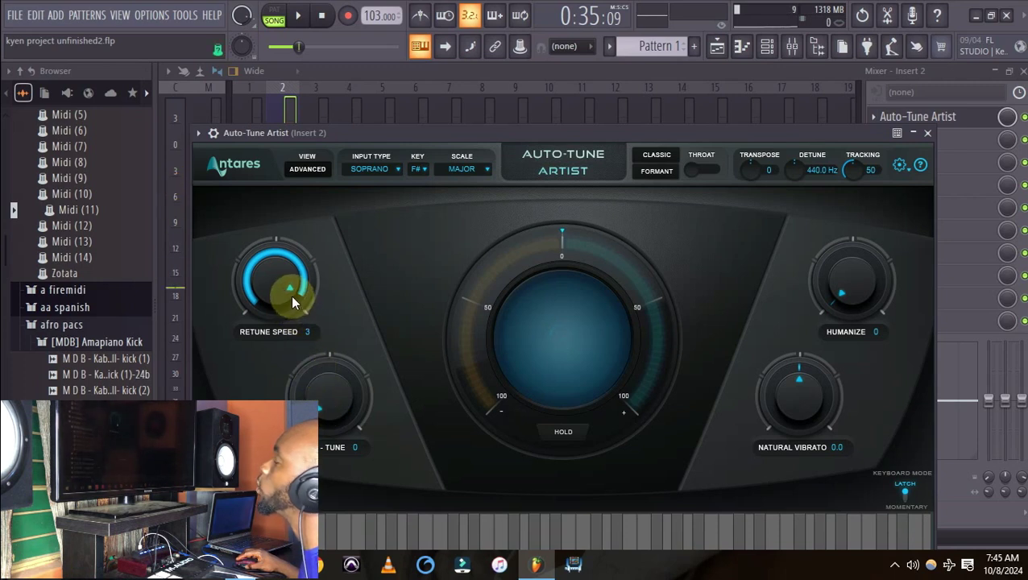
# Set Humanize to 50, close the Auto-Tune Artist window and play the vocal back.
pyautogui.moveTo(863, 240); pyautogui.dragTo(857, 214)
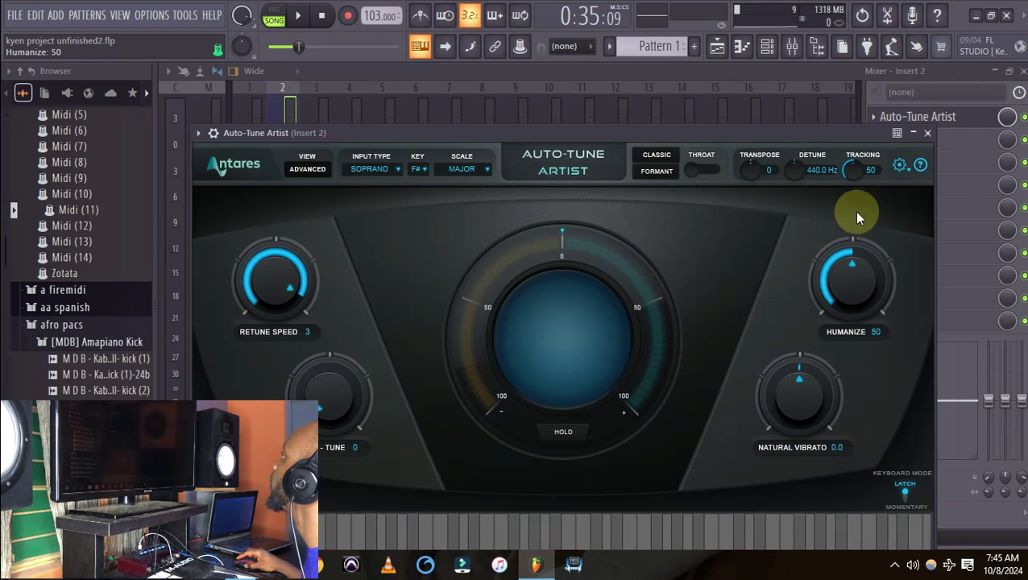
pyautogui.click(926, 134)
pyautogui.press('space')
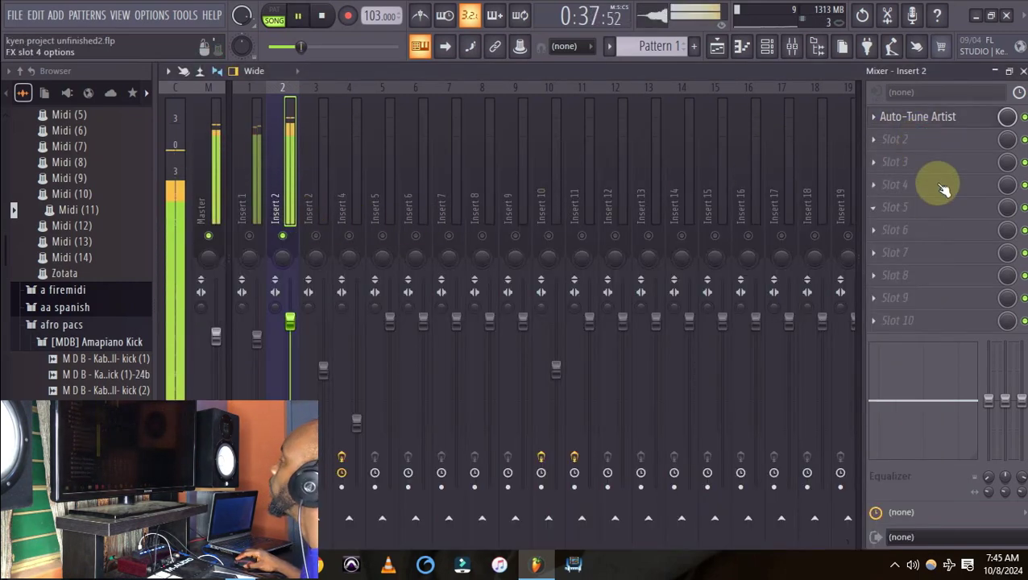
# Load RCompressor Mono into the second effect slot of Insert 2 and set its ratio to 2.00.
pyautogui.click(883, 139)
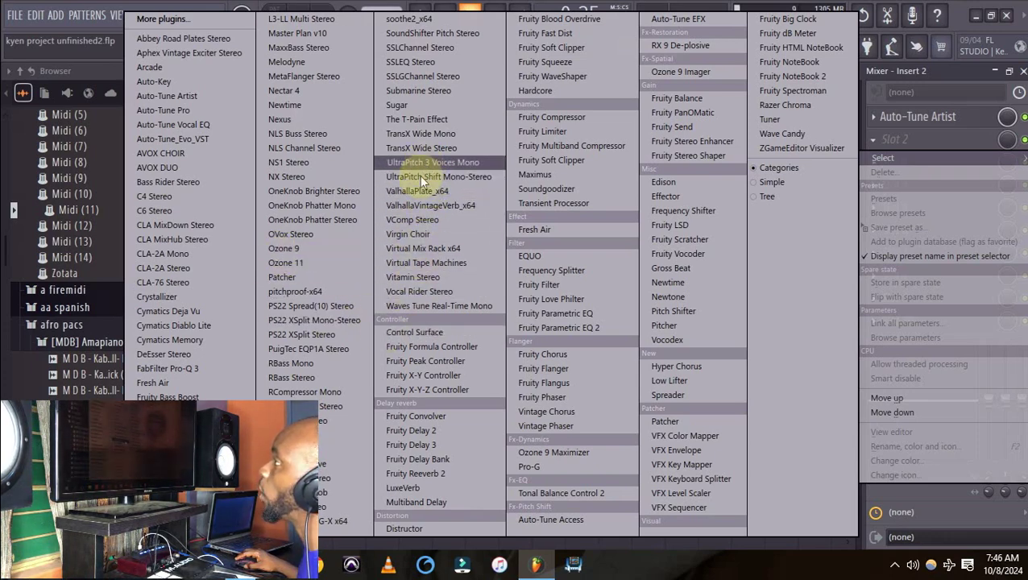
pyautogui.click(343, 392)
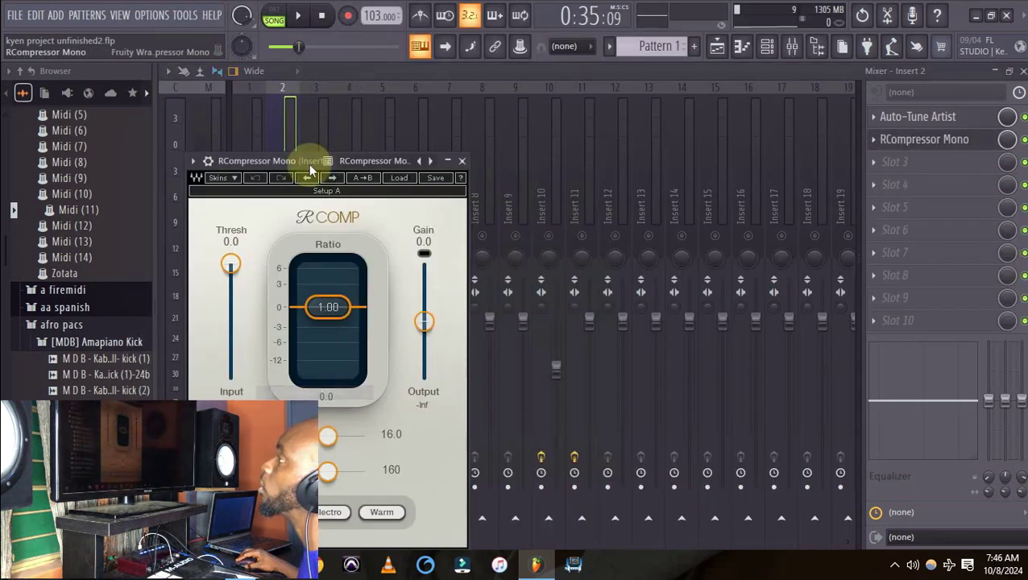
pyautogui.moveTo(328, 307); pyautogui.dragTo(328, 322)
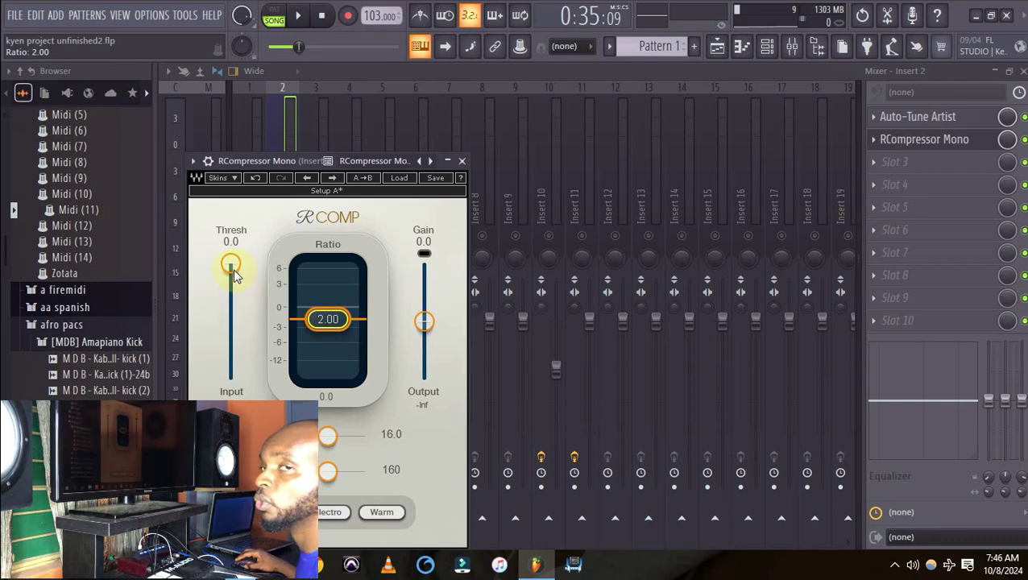
# Set the compressor threshold to -20.8 and the attack to 5.32 ms, and audition the compression.
pyautogui.moveTo(233, 269); pyautogui.dragTo(233, 282)
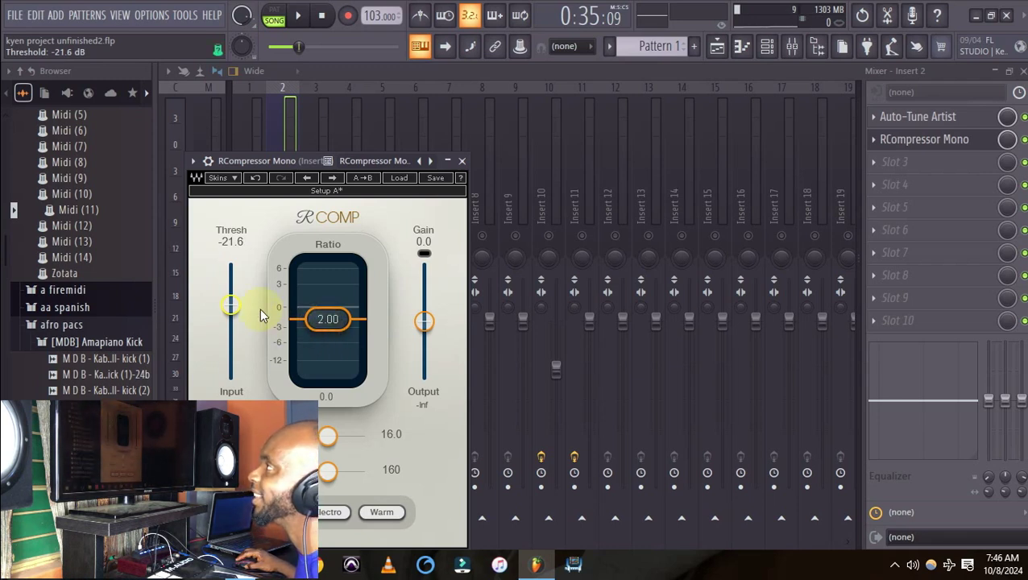
pyautogui.moveTo(234, 305); pyautogui.dragTo(233, 306)
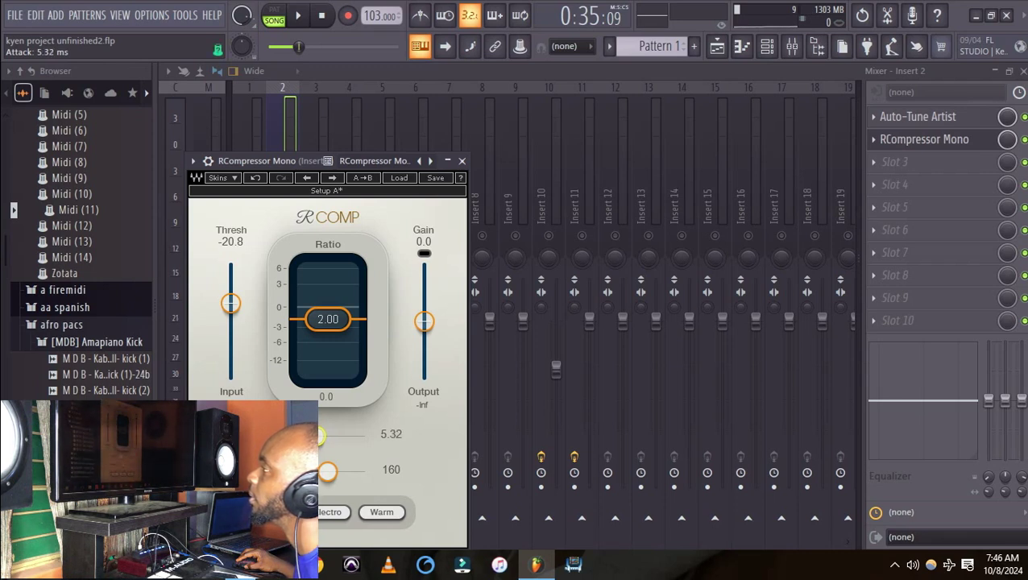
pyautogui.press('space')
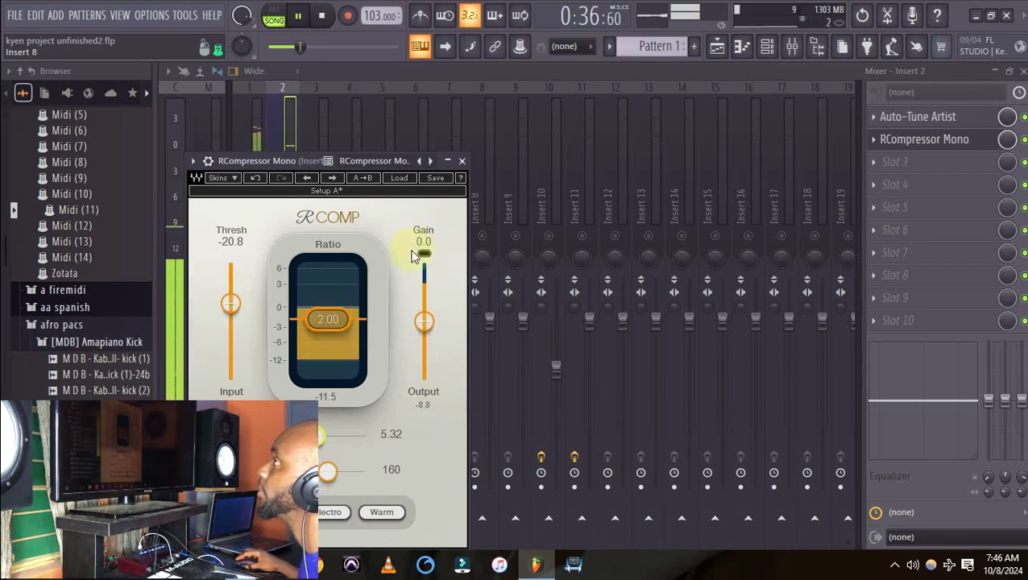
pyautogui.press('space')
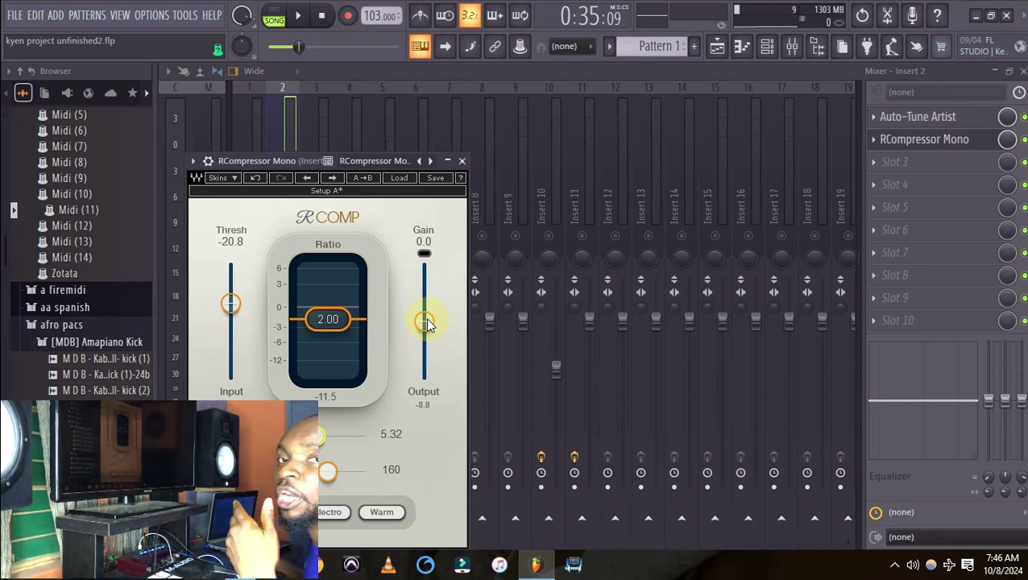
# Raise the compressor gain to 8.7 dB, listen to the result and close the compressor window.
pyautogui.moveTo(417, 332); pyautogui.dragTo(418, 308)
pyautogui.press('space')
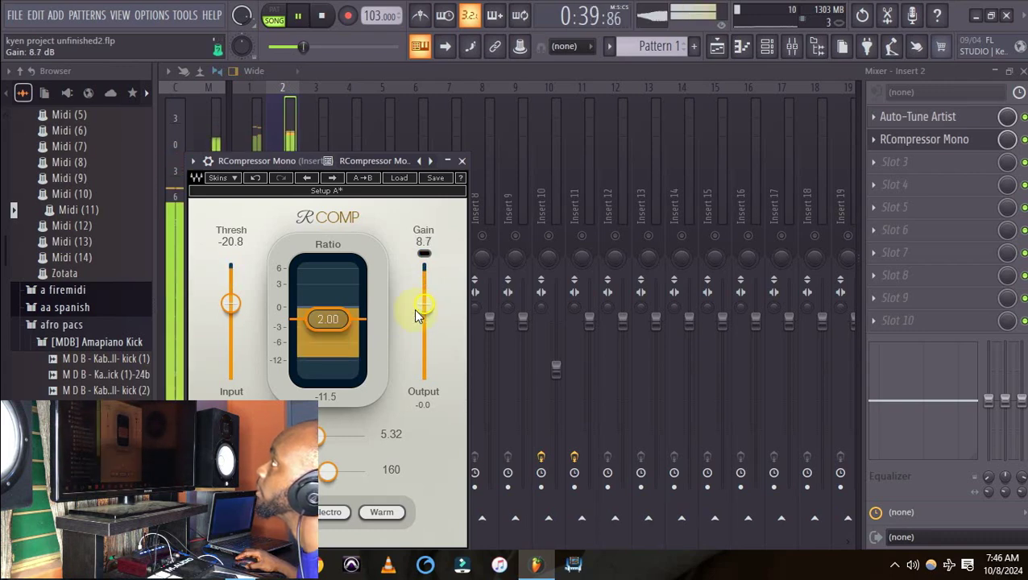
pyautogui.click(463, 161)
pyautogui.press('space')
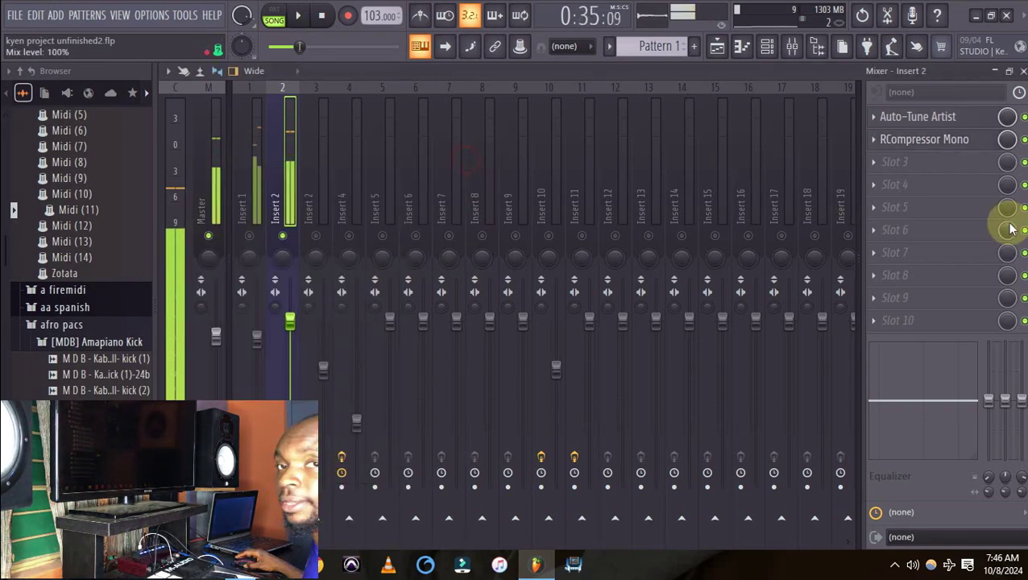
# Load Fruity Parametric EQ 2 into the third effect slot of Insert 2 and make band 1 a high pass filter.
pyautogui.click(887, 162)
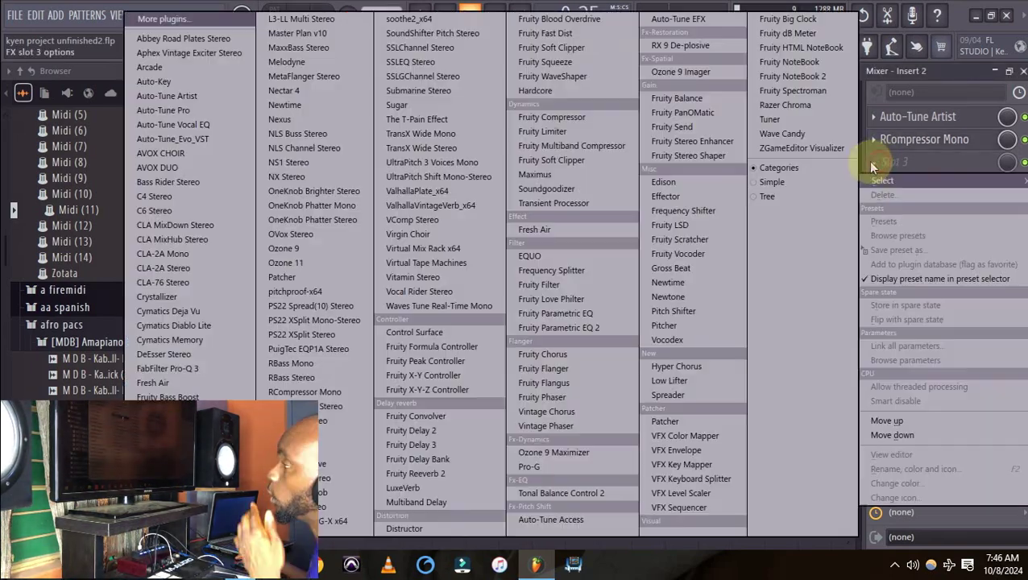
pyautogui.click(567, 327)
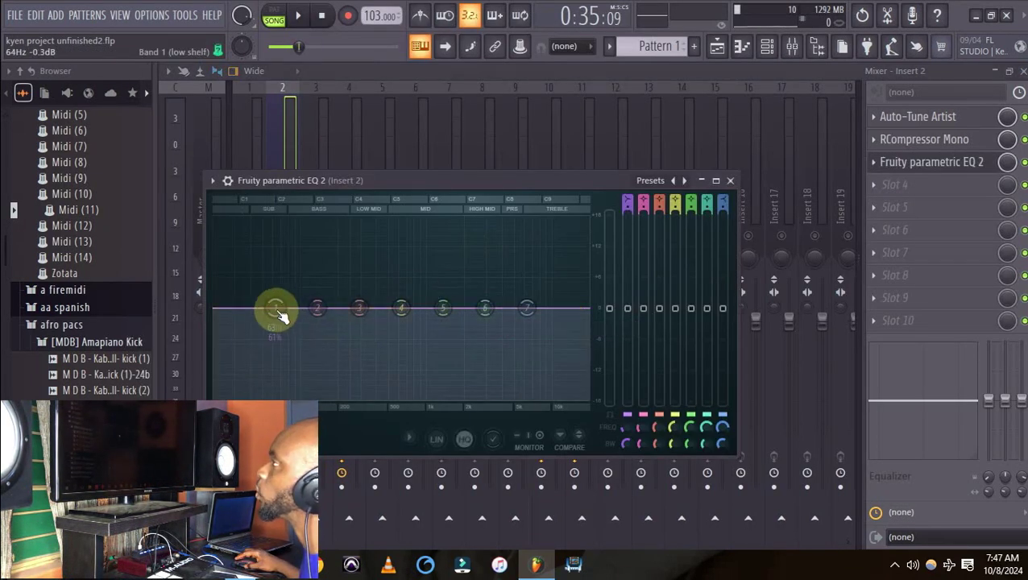
pyautogui.rightClick(276, 311)
pyautogui.moveTo(304, 345)
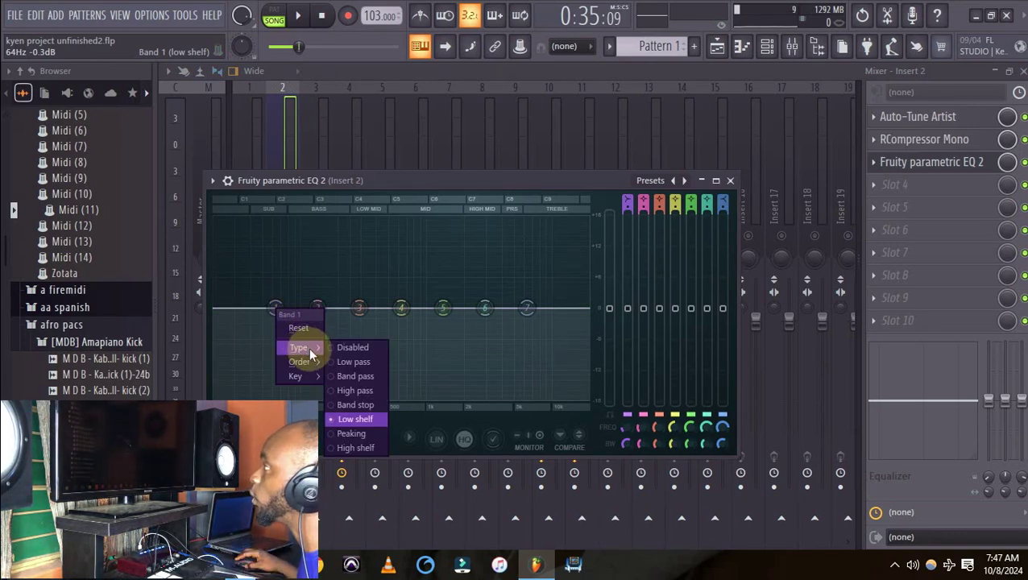
pyautogui.click(372, 388)
# Audition the vocal's spectrum and cut EQ band 3 by about 6.2 dB at about 209 Hz.
pyautogui.press('space')
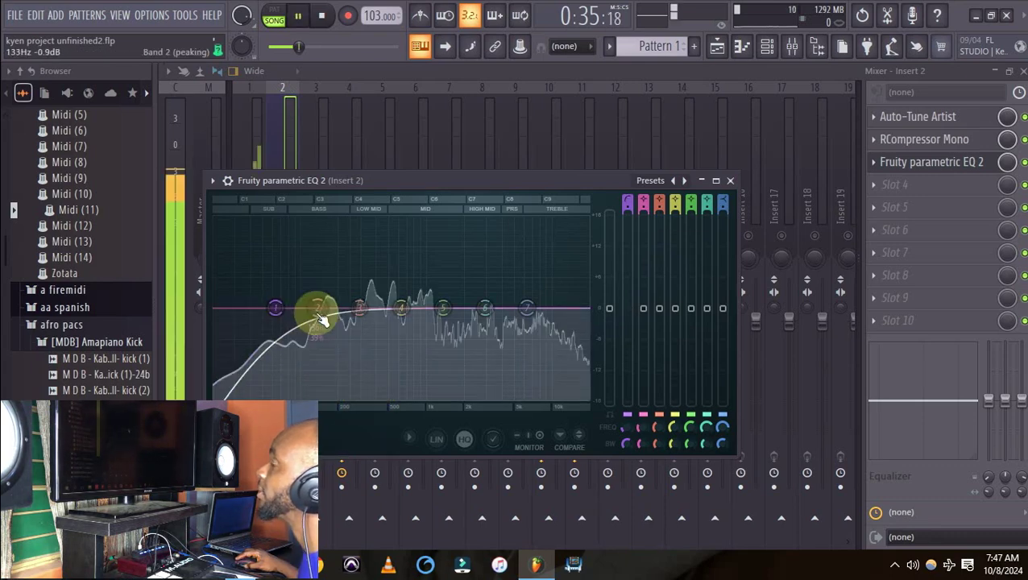
pyautogui.click(362, 310)
pyautogui.press('space')
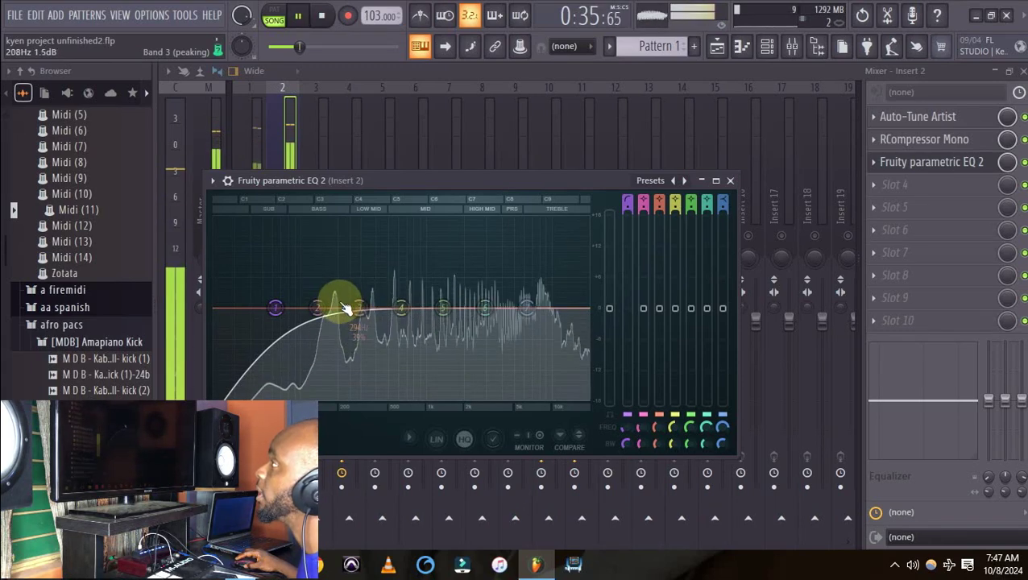
pyautogui.press('space')
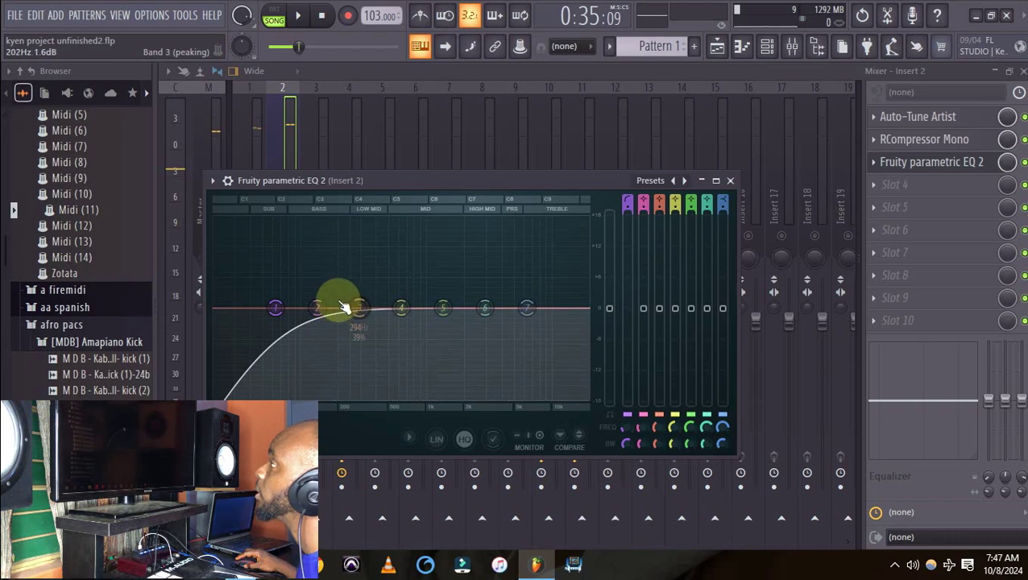
pyautogui.moveTo(353, 307); pyautogui.dragTo(341, 339)
pyautogui.press('space')
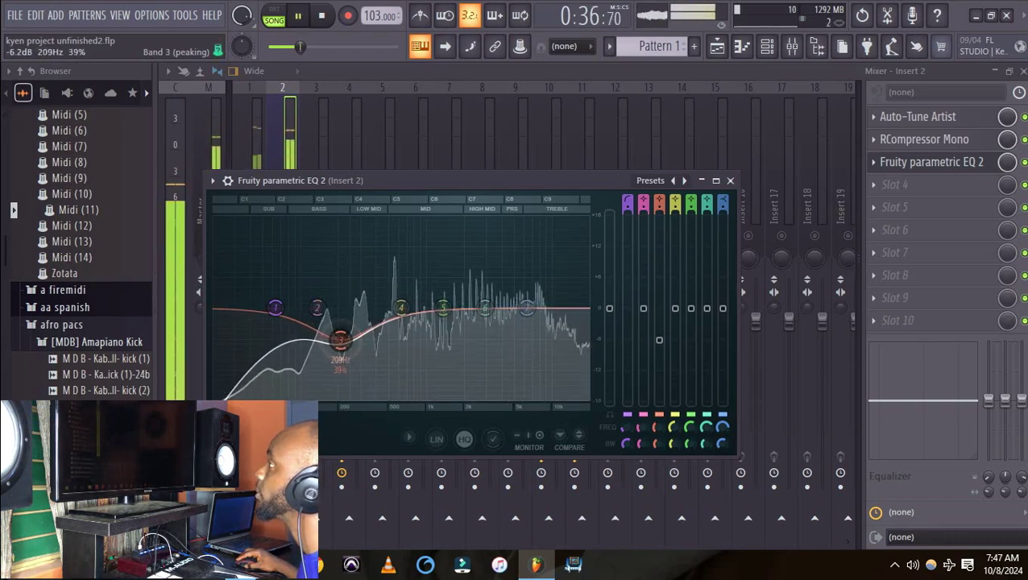
pyautogui.press('space')
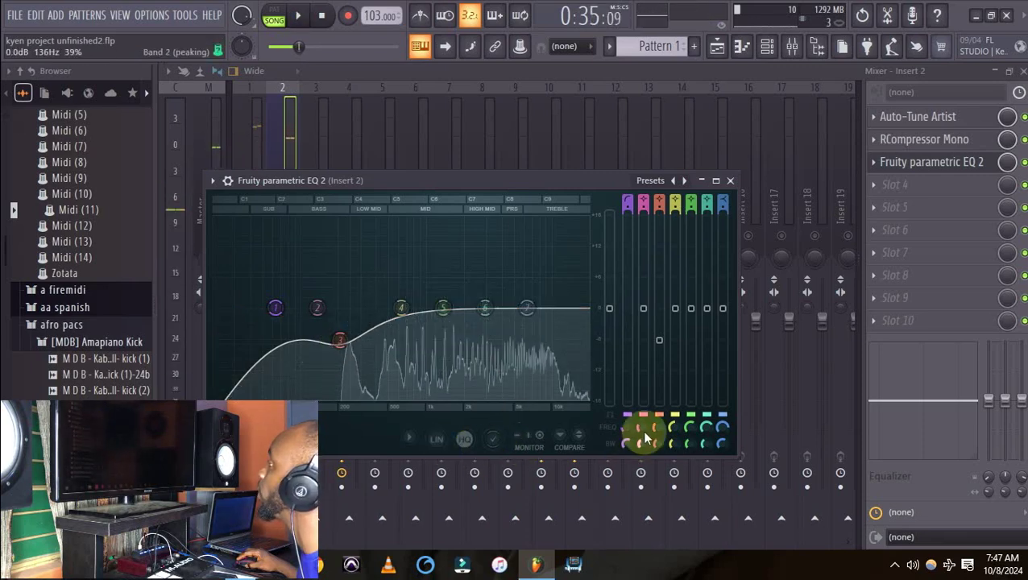
# Narrow EQ band 3 to about 15% bandwidth and move it to about 188 Hz at -6.6 dB while auditioning.
pyautogui.moveTo(643, 442)
pyautogui.mouseDown()
pyautogui.moveTo(642, 422)
pyautogui.moveTo(665, 433)
pyautogui.moveTo(654, 445)
pyautogui.mouseUp()
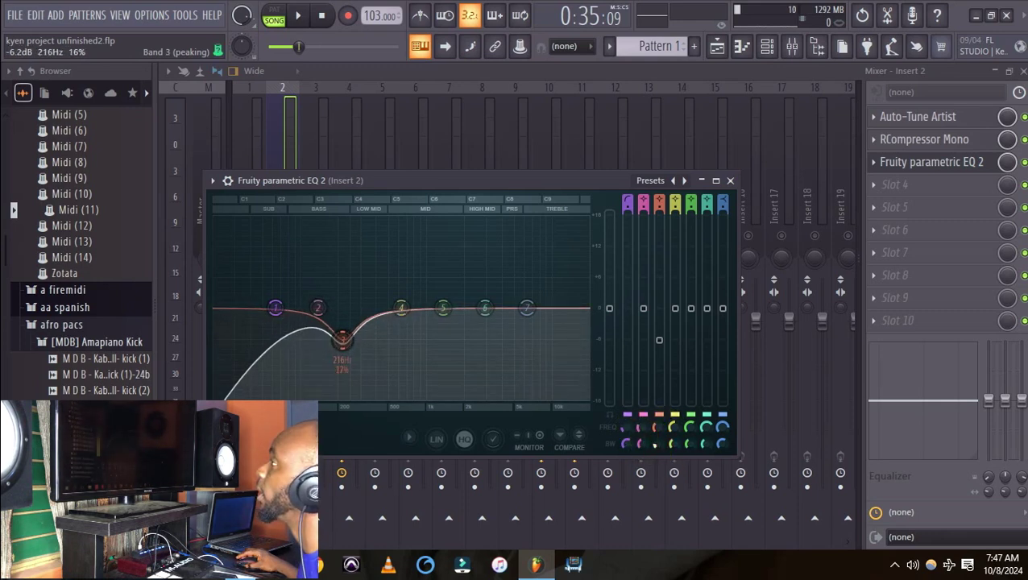
pyautogui.press('space')
pyautogui.moveTo(343, 341); pyautogui.dragTo(338, 343)
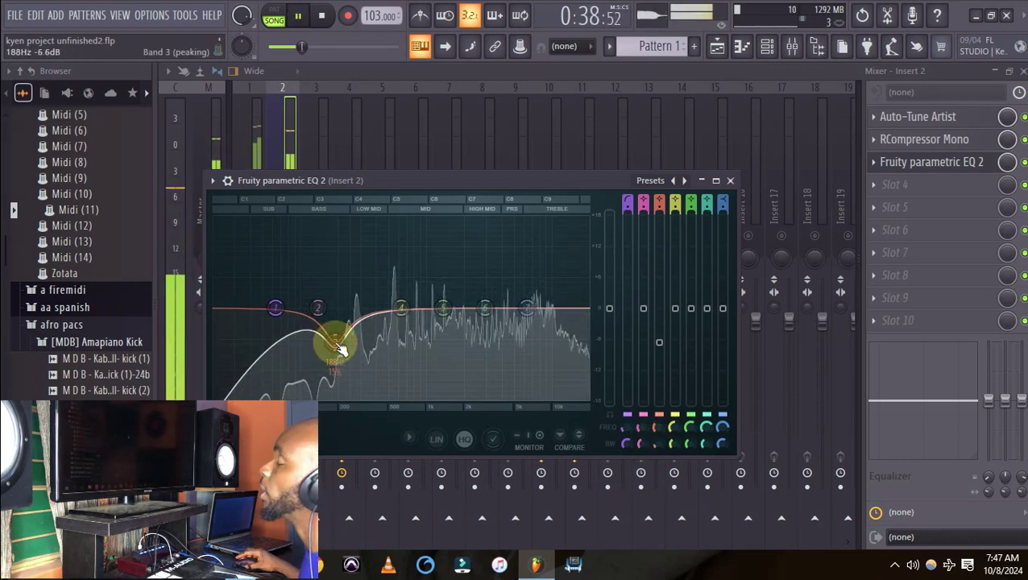
pyautogui.press('space')
pyautogui.press('space')
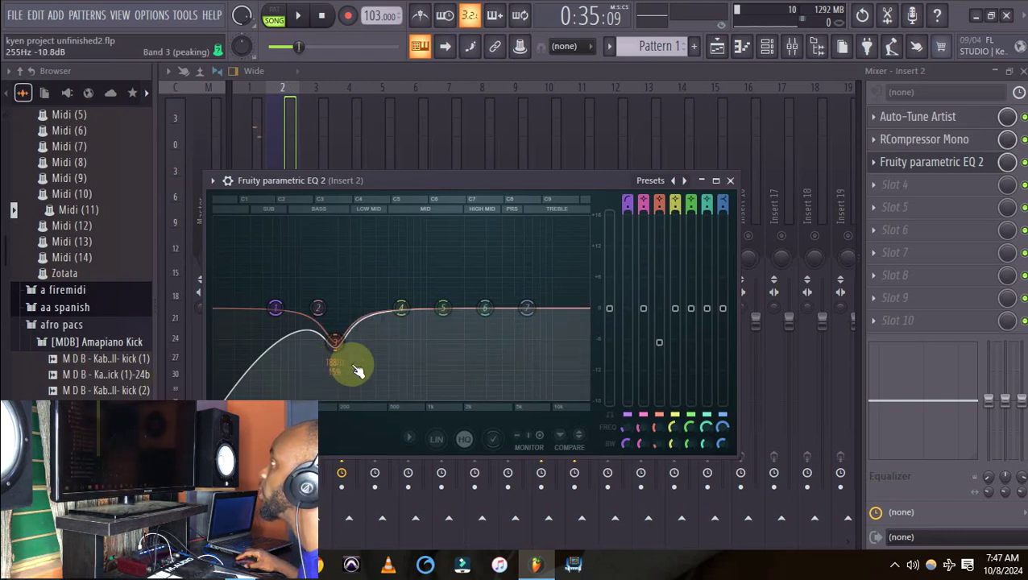
pyautogui.press('space')
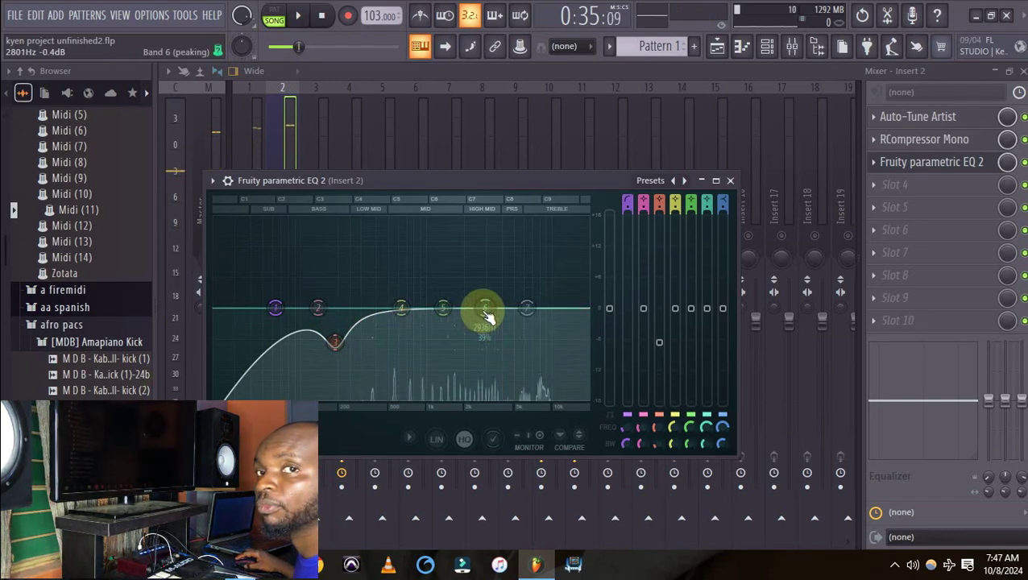
# Cut EQ band 6 by about 4.2 dB at about 2787 Hz and narrow its bandwidth to about 6% while auditioning.
pyautogui.moveTo(488, 315); pyautogui.dragTo(489, 312)
pyautogui.press('space')
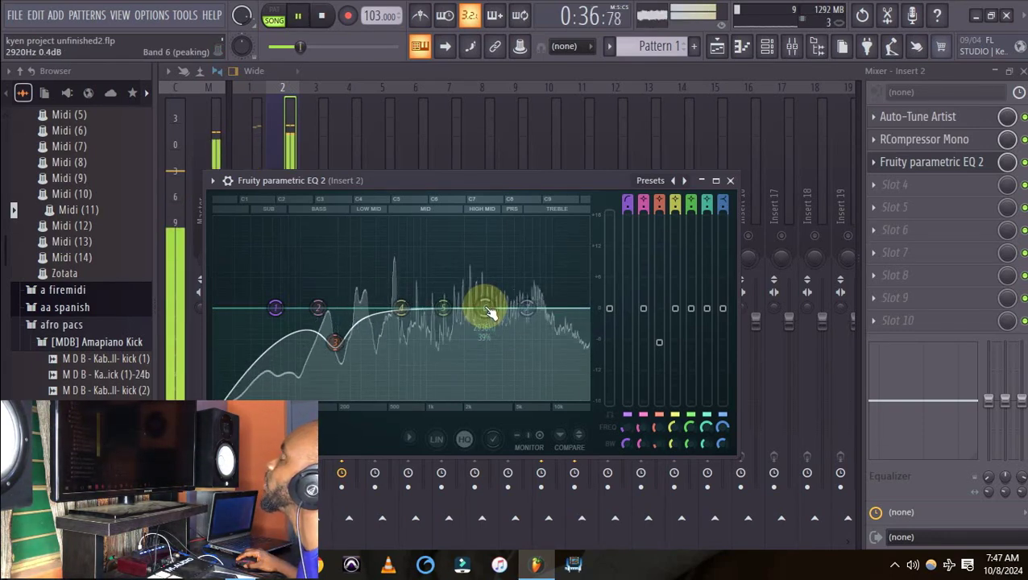
pyautogui.press('space')
pyautogui.moveTo(489, 313); pyautogui.dragTo(481, 316)
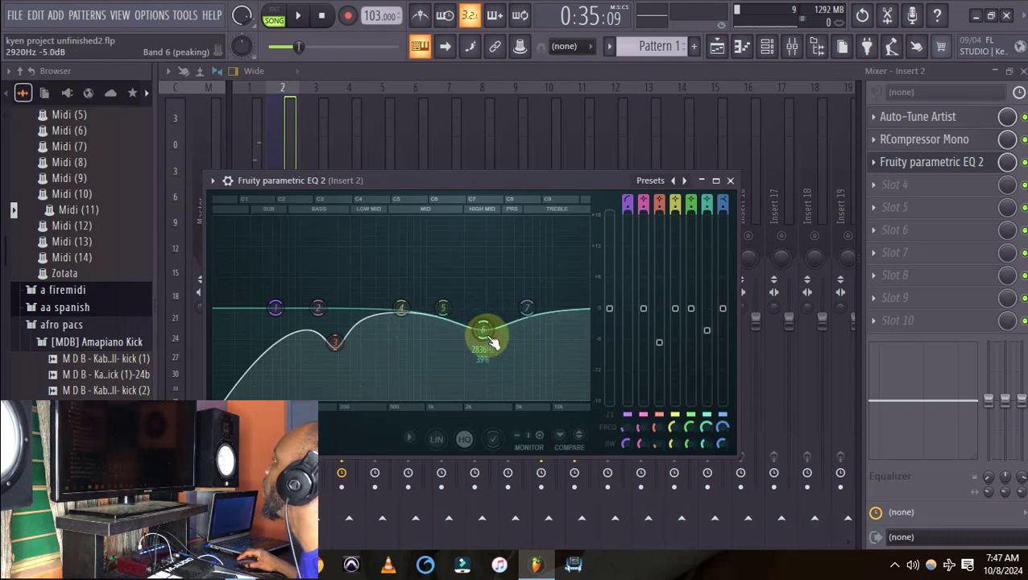
pyautogui.moveTo(705, 427); pyautogui.dragTo(704, 430)
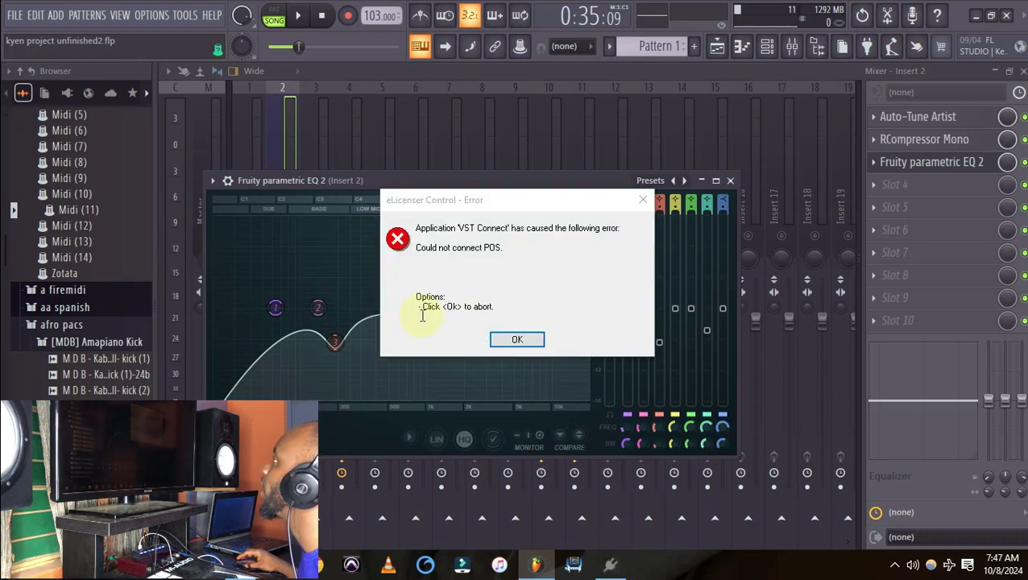
pyautogui.click(517, 339)
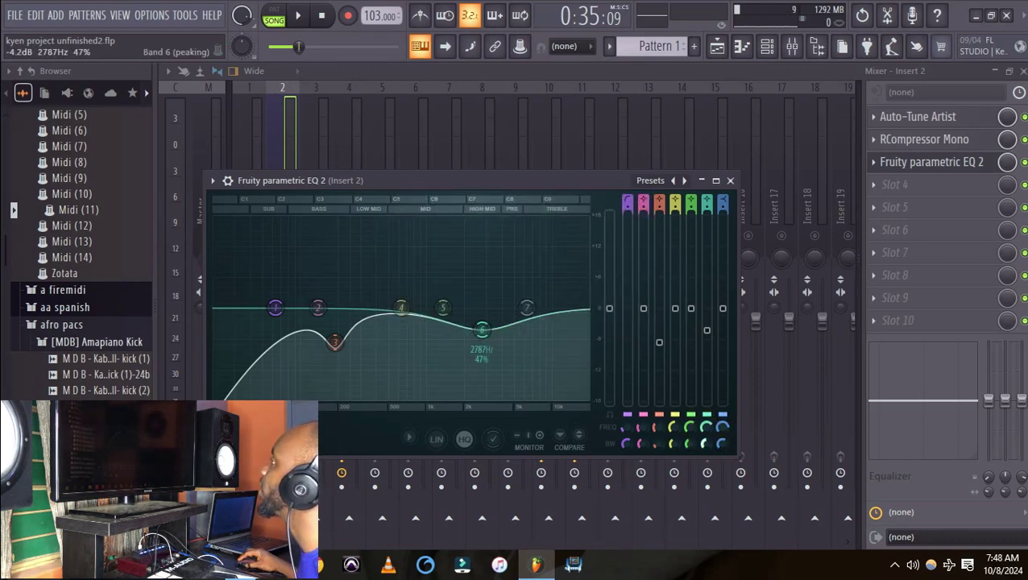
pyautogui.press('space')
pyautogui.moveTo(707, 444); pyautogui.dragTo(707, 421)
pyautogui.press('space')
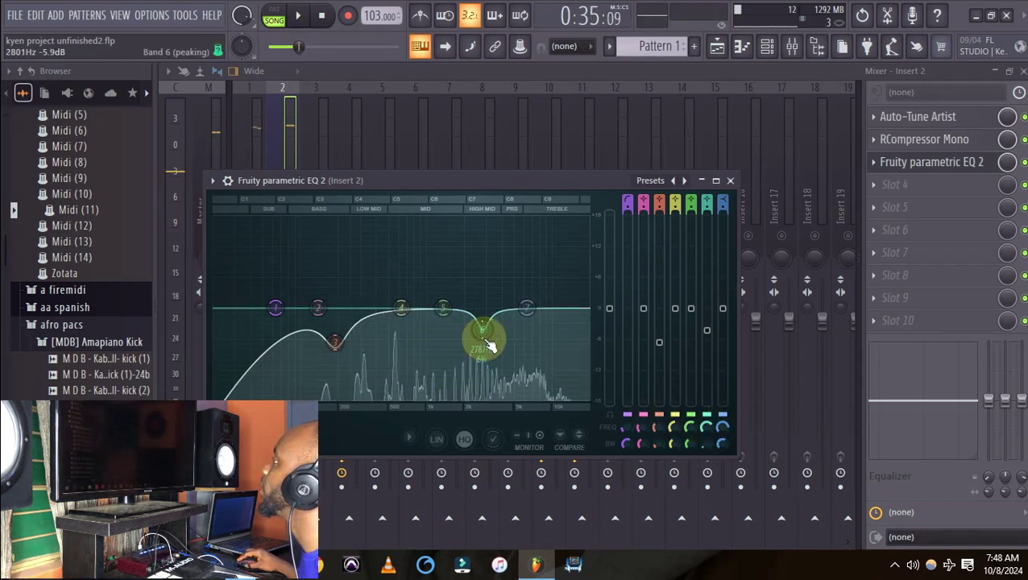
# Boost EQ band 6 to about 13.8 dB and sweep it to about 2936 Hz while auditioning the vocal.
pyautogui.moveTo(483, 332); pyautogui.dragTo(484, 317)
pyautogui.moveTo(486, 278); pyautogui.dragTo(493, 246)
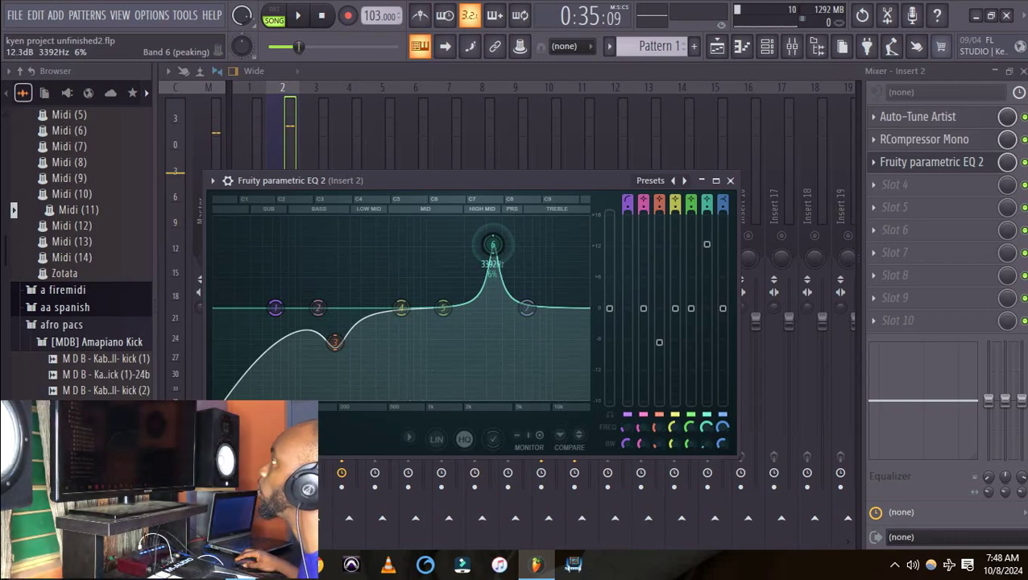
pyautogui.press('space')
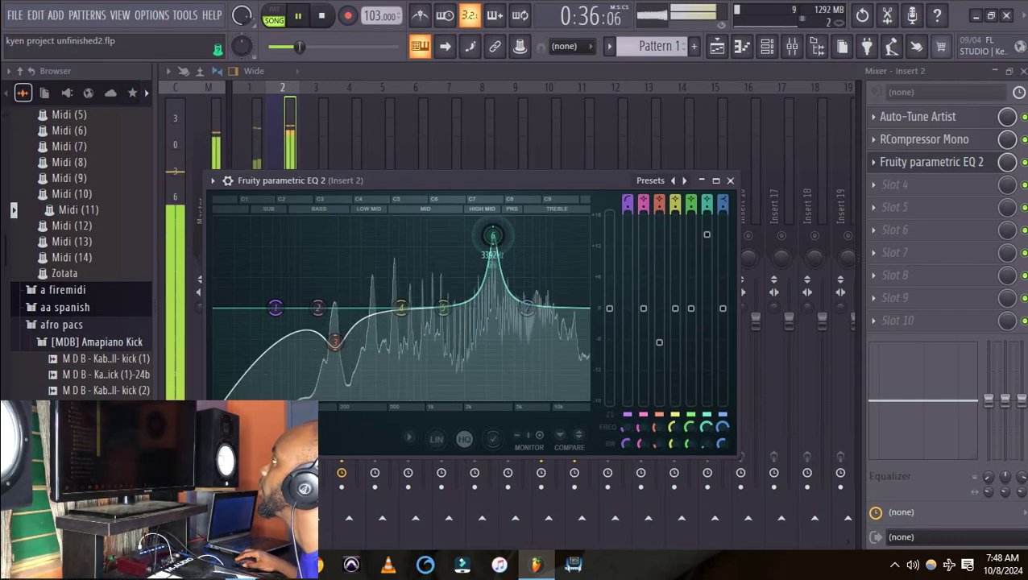
pyautogui.moveTo(492, 236)
pyautogui.mouseDown()
pyautogui.moveTo(516, 236)
pyautogui.moveTo(484, 238)
pyautogui.mouseUp()
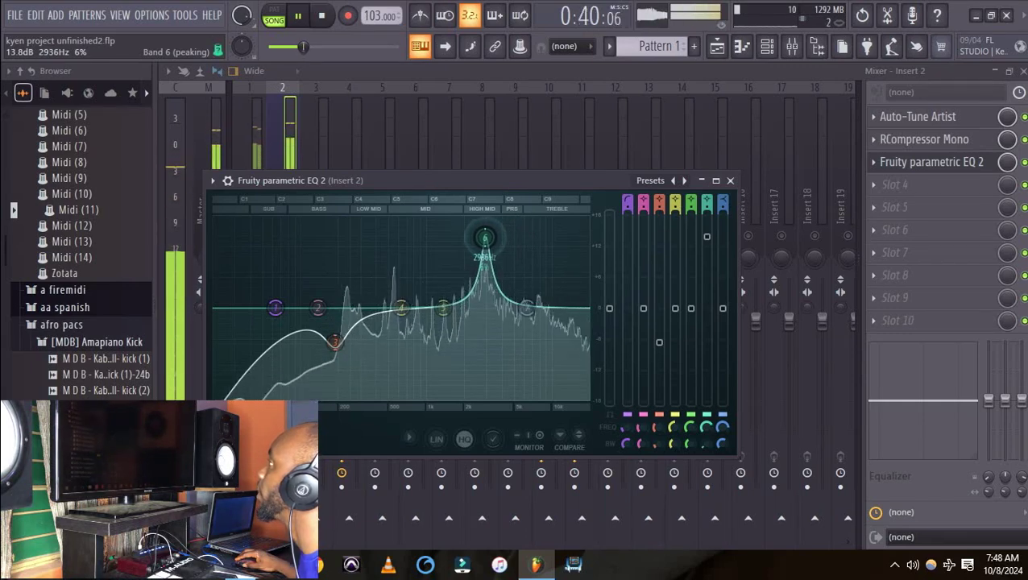
pyautogui.press('space')
# Pull EQ band 6 down to about -8 dB at about 2902 Hz, audition the cut and close the equalizer.
pyautogui.moveTo(485, 237); pyautogui.dragTo(484, 329)
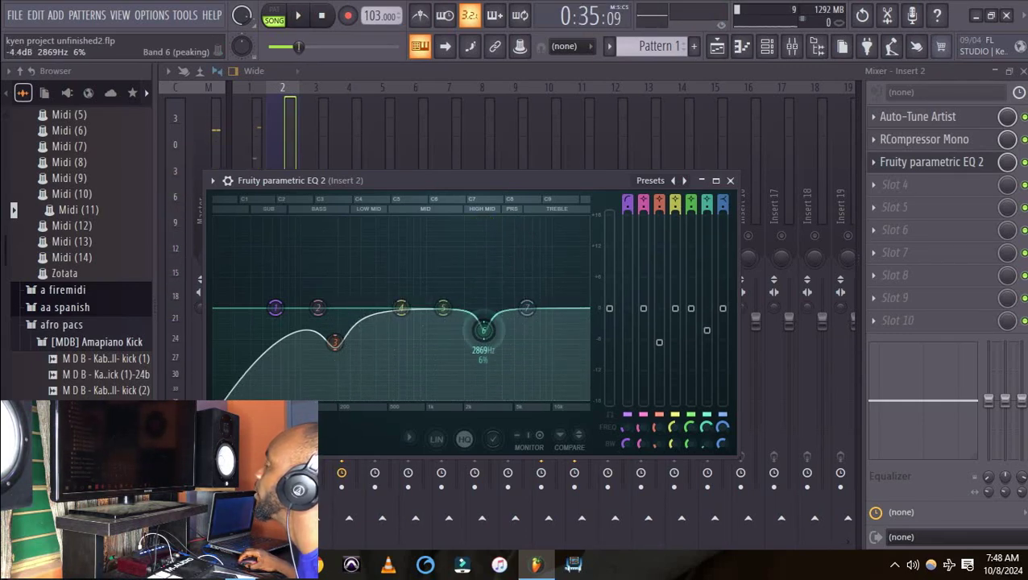
pyautogui.press('space')
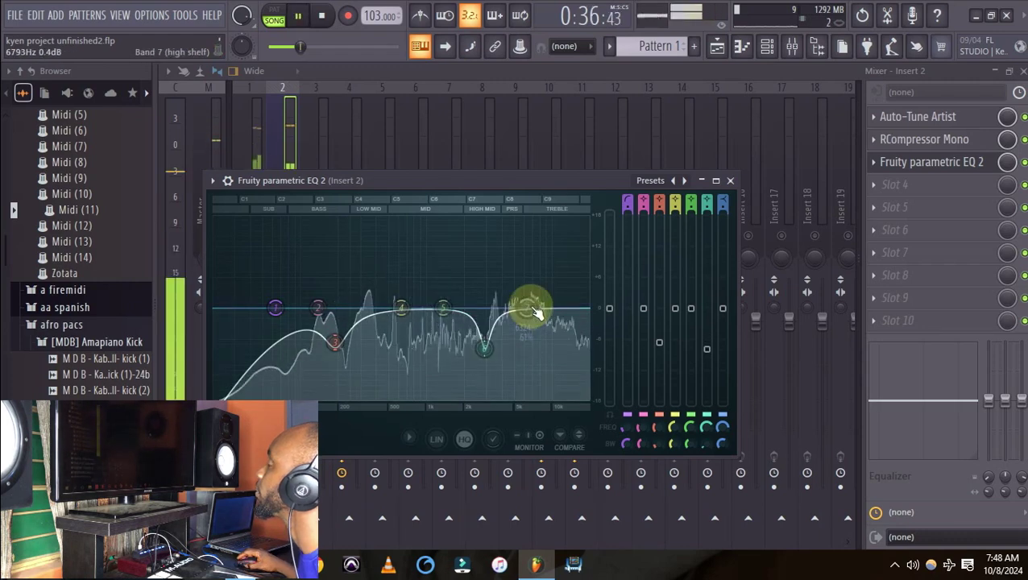
pyautogui.press('space')
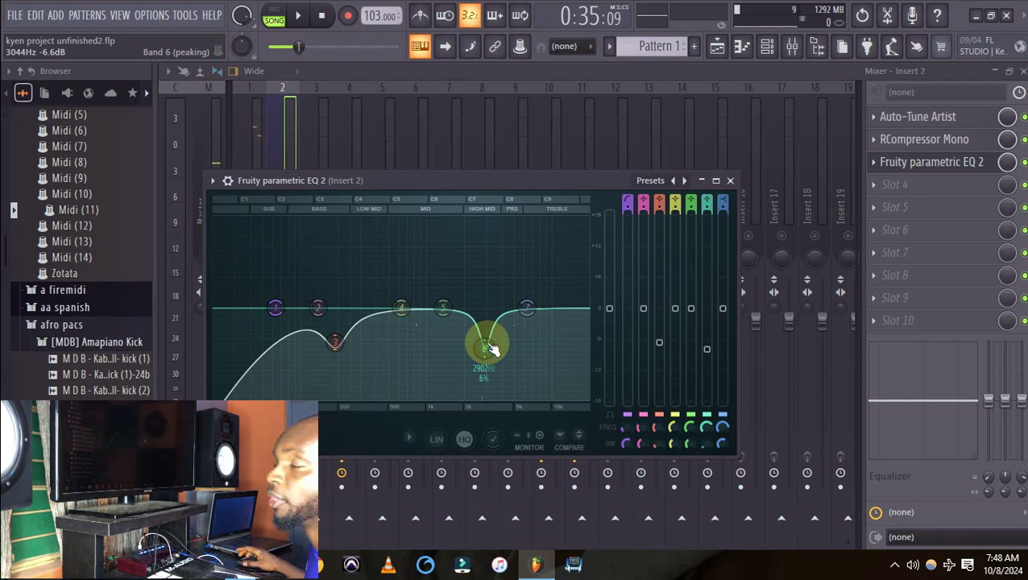
pyautogui.press('space')
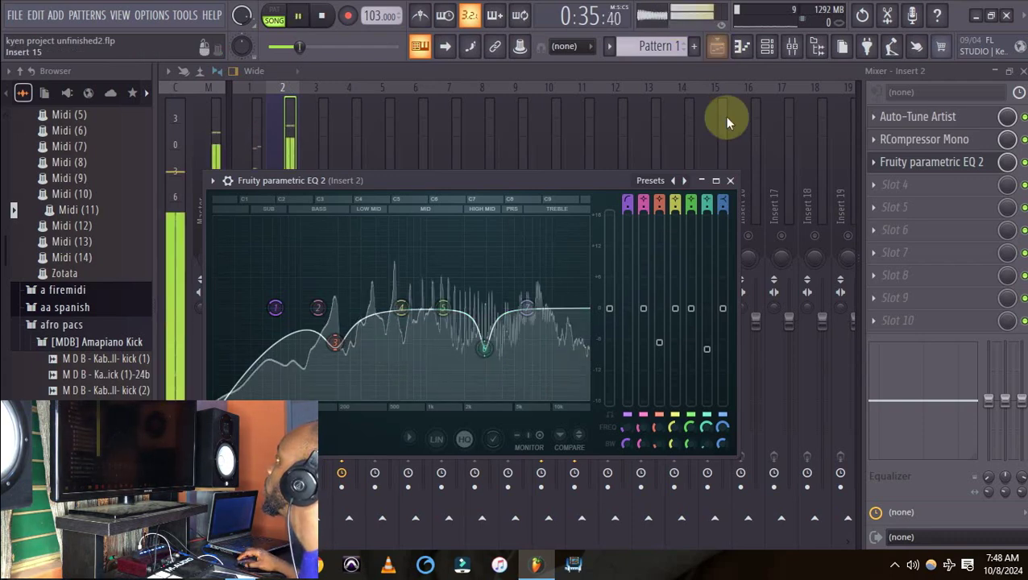
pyautogui.click(731, 180)
pyautogui.press('space')
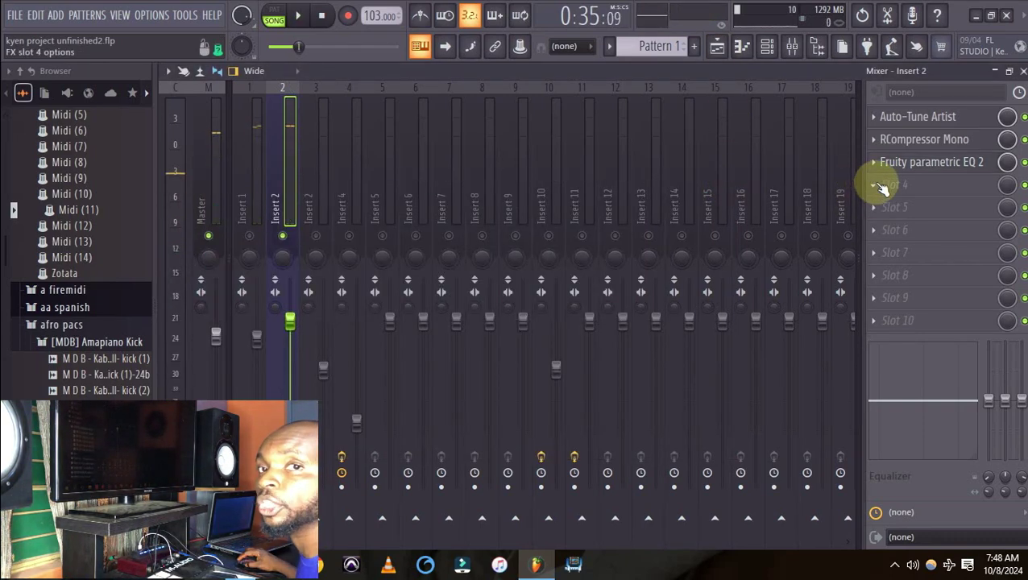
# Load DeEsser Stereo into the fourth effect slot, set its threshold to about -23.1 dB, audition it and close its window.
pyautogui.click(882, 187)
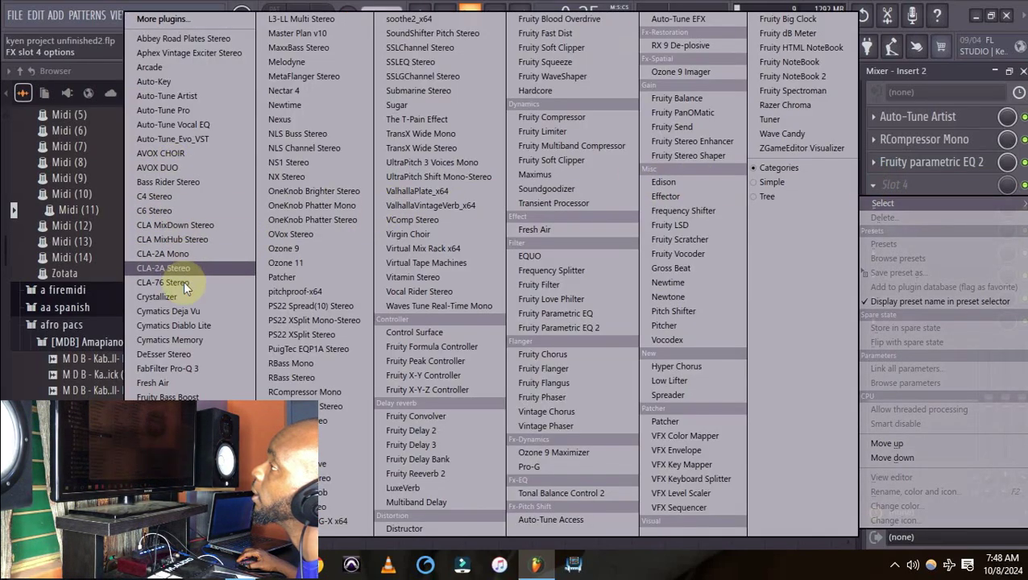
pyautogui.click(173, 353)
pyautogui.moveTo(307, 264); pyautogui.dragTo(304, 301)
pyautogui.press('space')
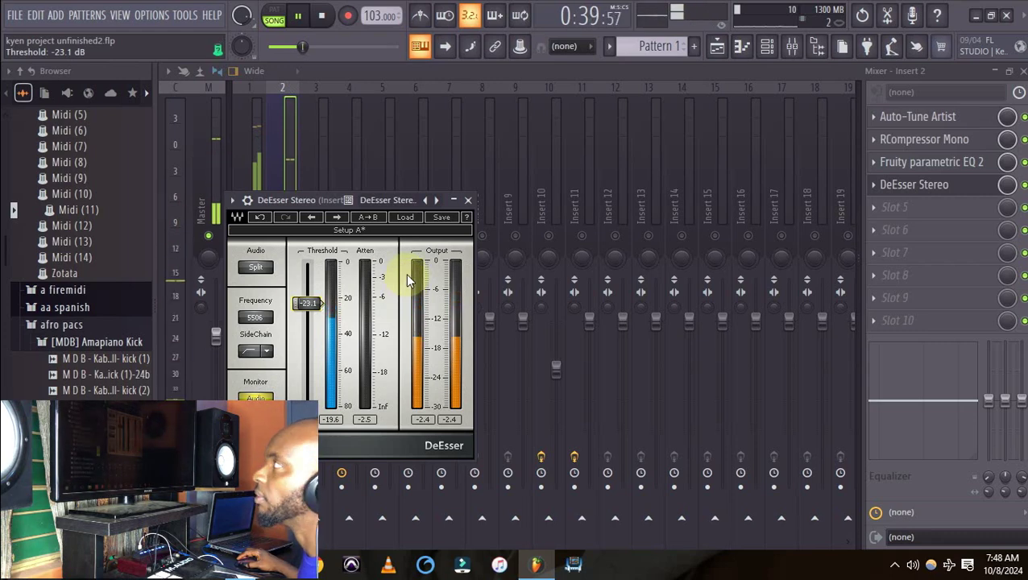
pyautogui.press('space')
pyautogui.click(468, 200)
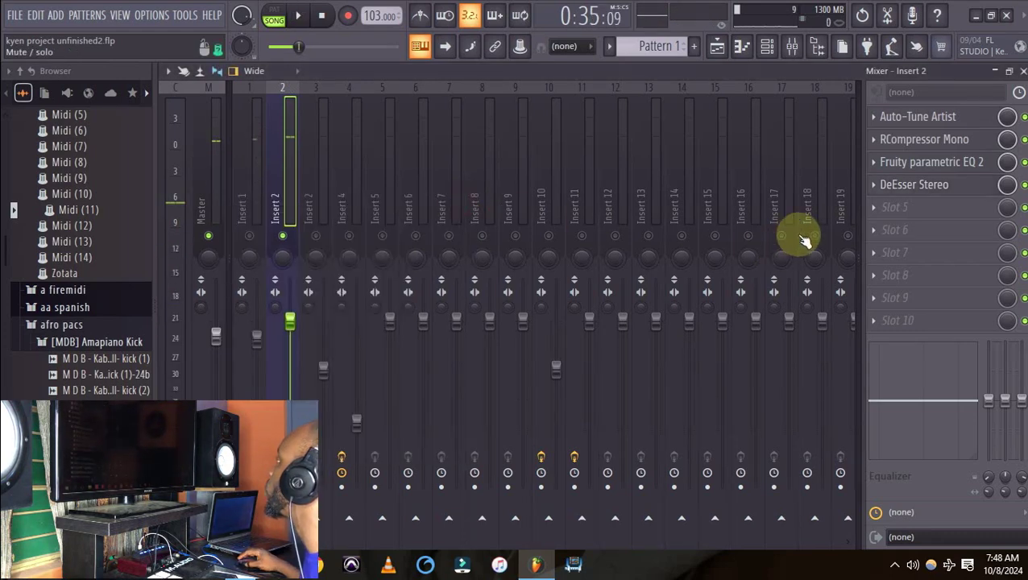
# Load NS1 Stereo into the fifth effect slot, raise its fader to about 63.9, audition it and close its window.
pyautogui.click(876, 209)
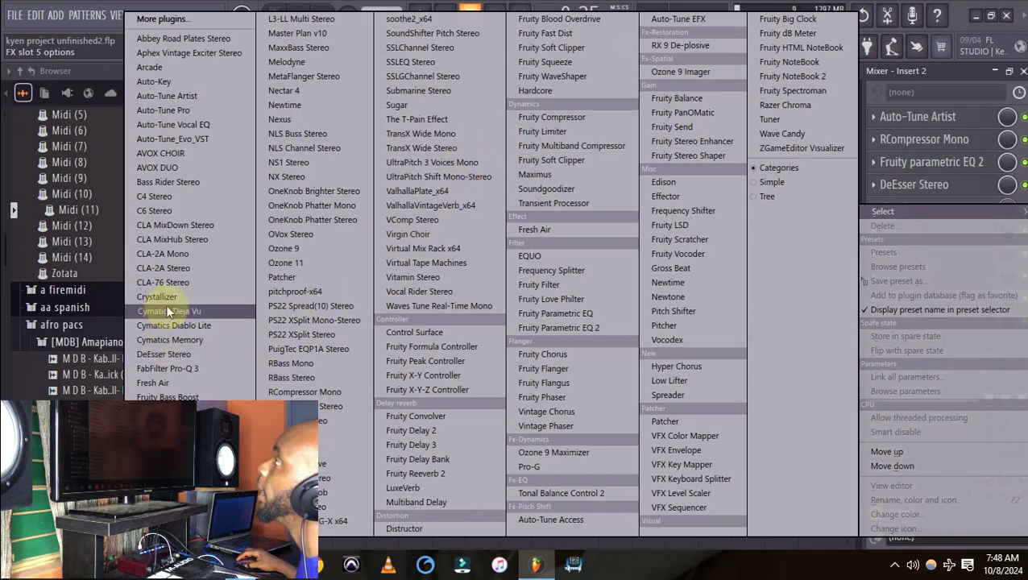
pyautogui.click(298, 161)
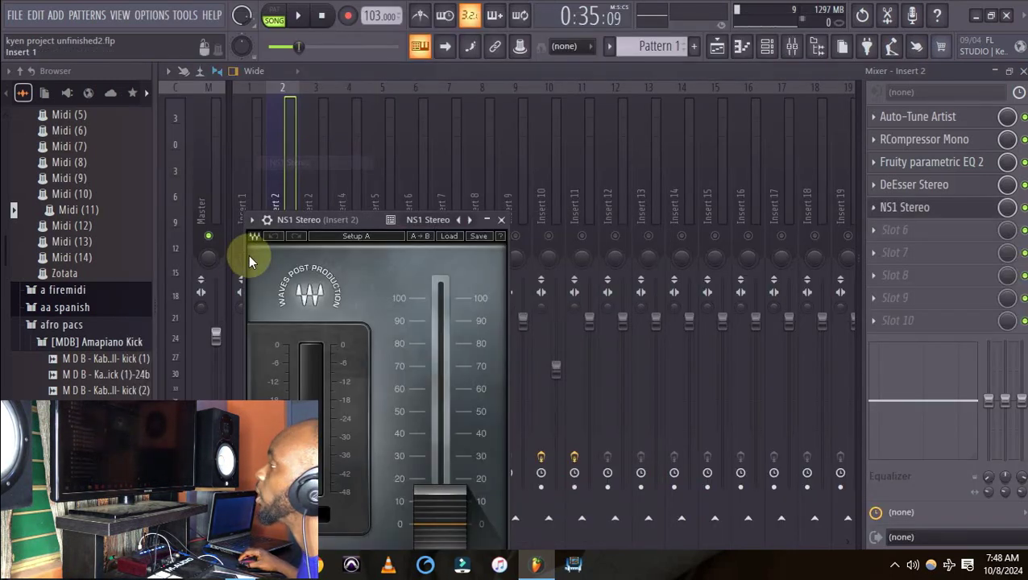
pyautogui.moveTo(443, 520); pyautogui.dragTo(443, 381)
pyautogui.press('space')
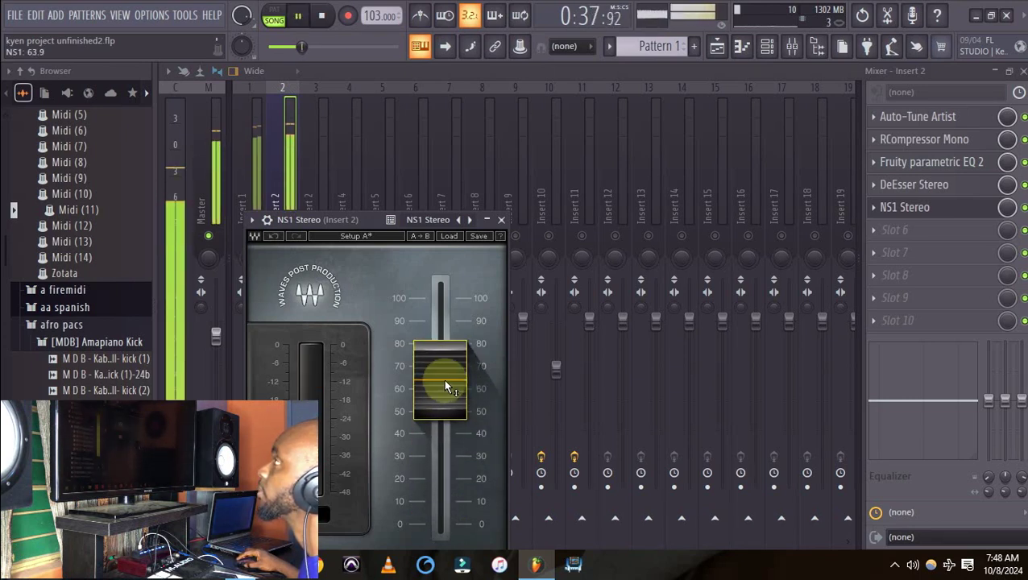
pyautogui.press('space')
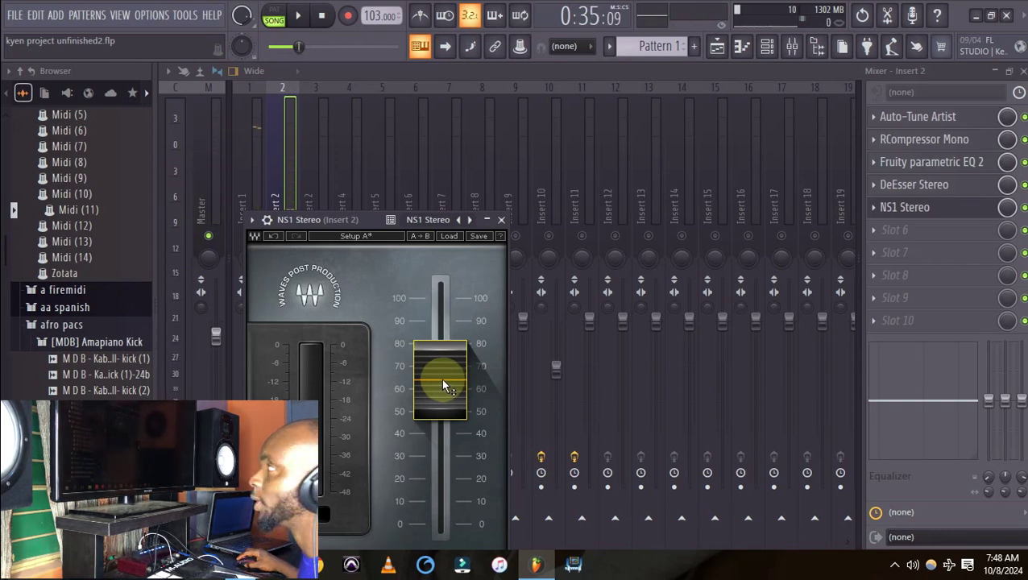
pyautogui.press('space')
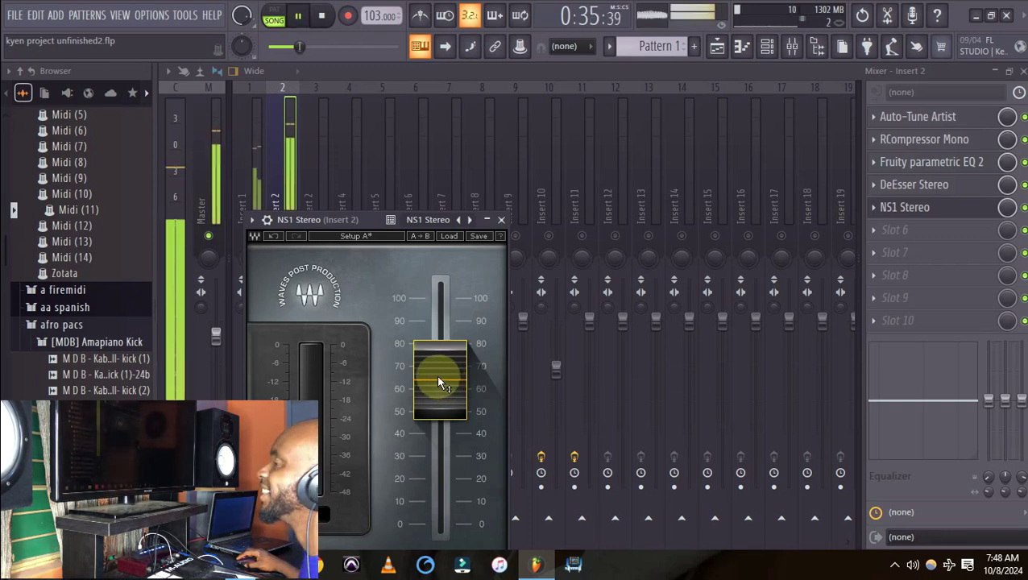
pyautogui.press('space')
pyautogui.click(502, 219)
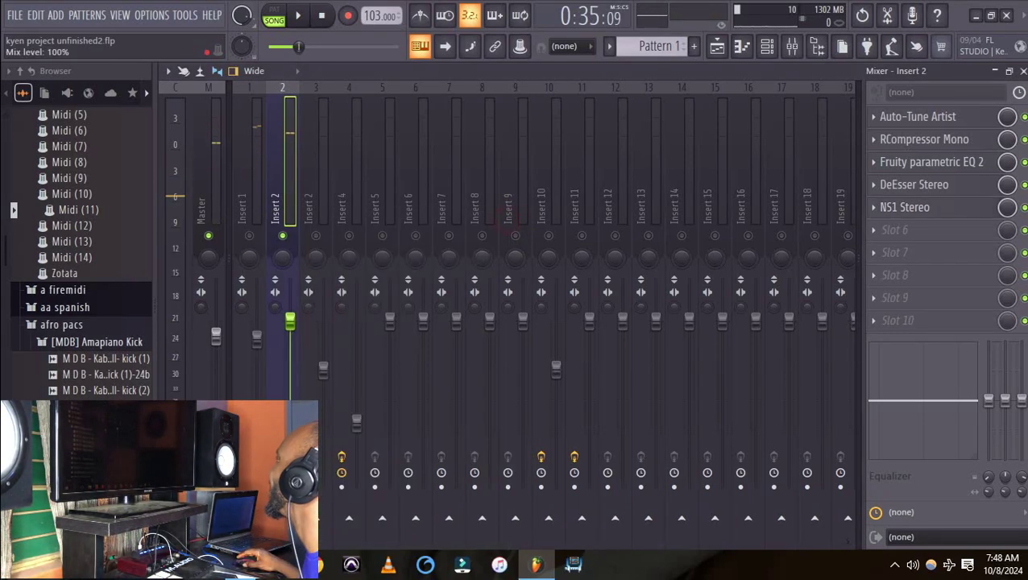
# Load PuigTec EQP1A Stereo into the sixth effect slot, reposition its window and audition the vocal.
pyautogui.click(878, 228)
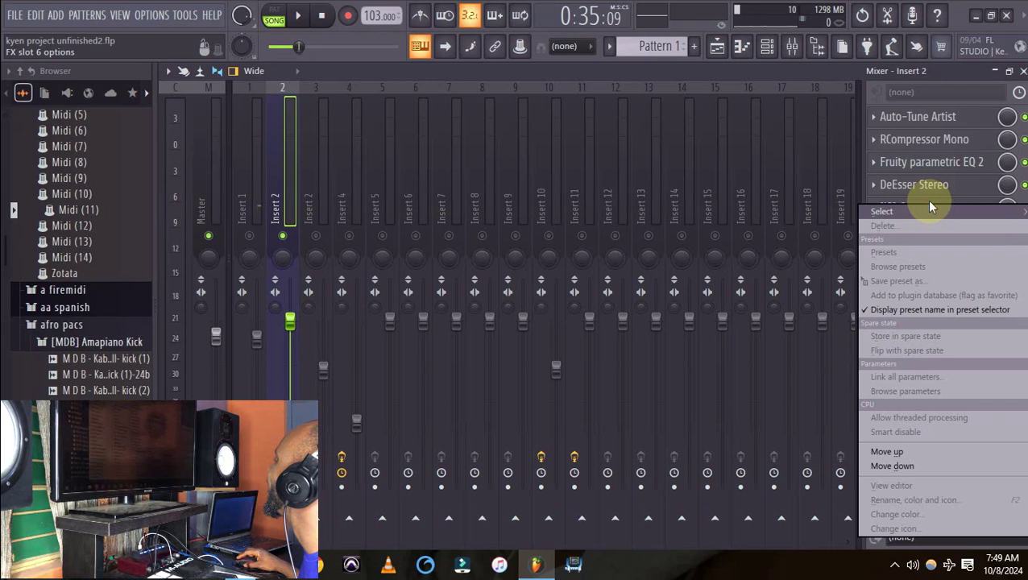
pyautogui.moveTo(901, 216)
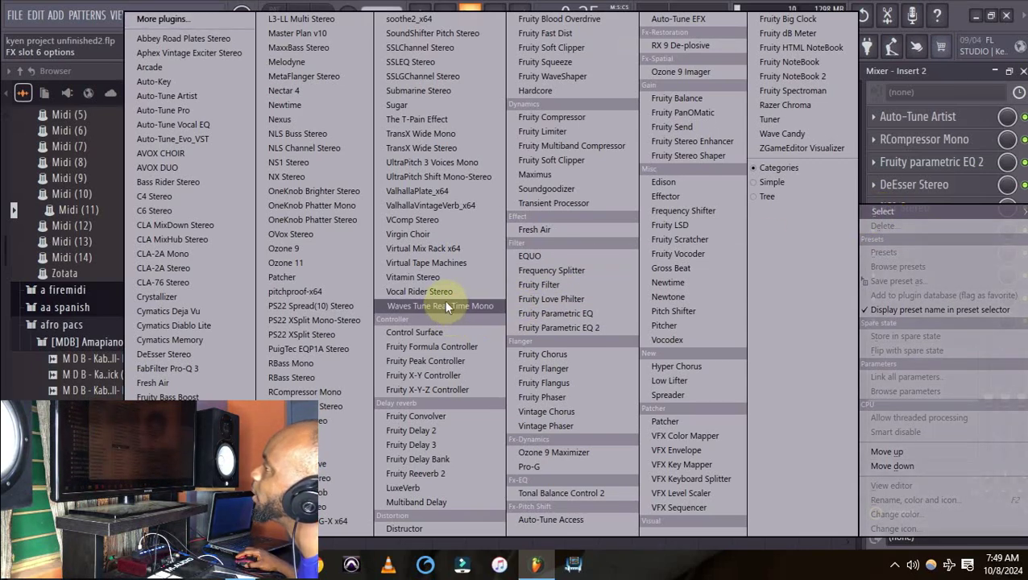
pyautogui.click(285, 352)
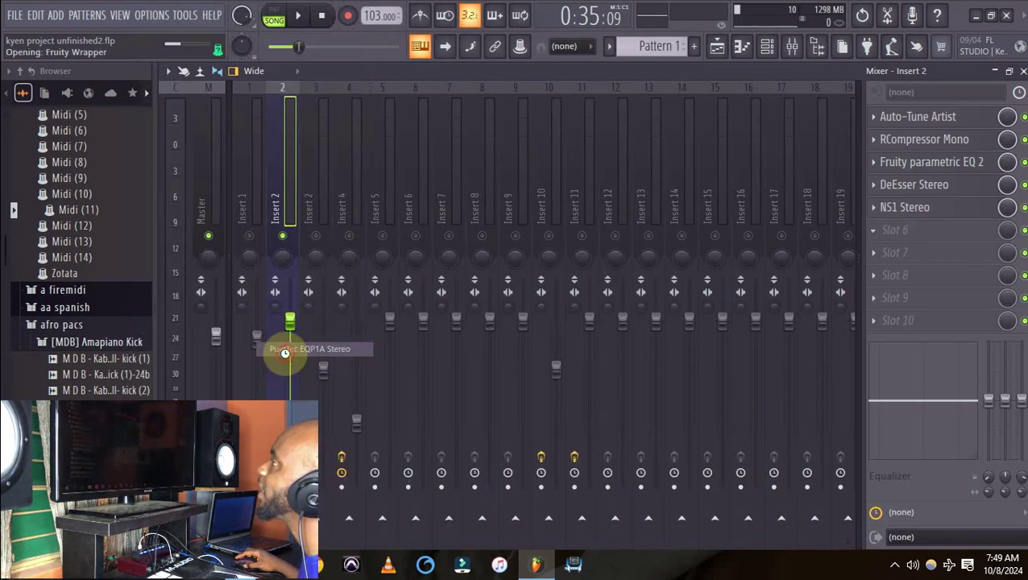
pyautogui.moveTo(501, 234); pyautogui.dragTo(342, 141)
pyautogui.press('space')
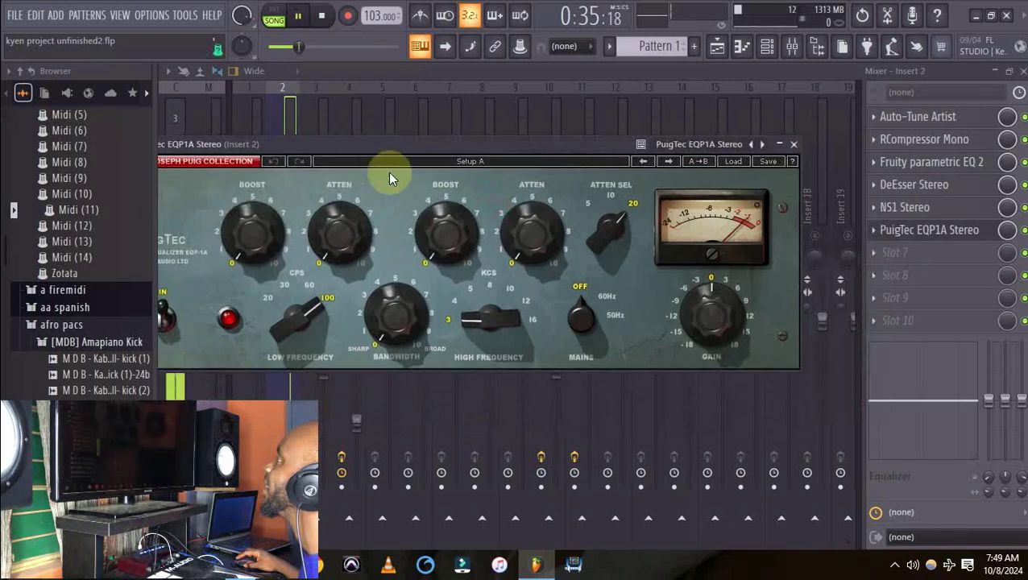
pyautogui.press('space')
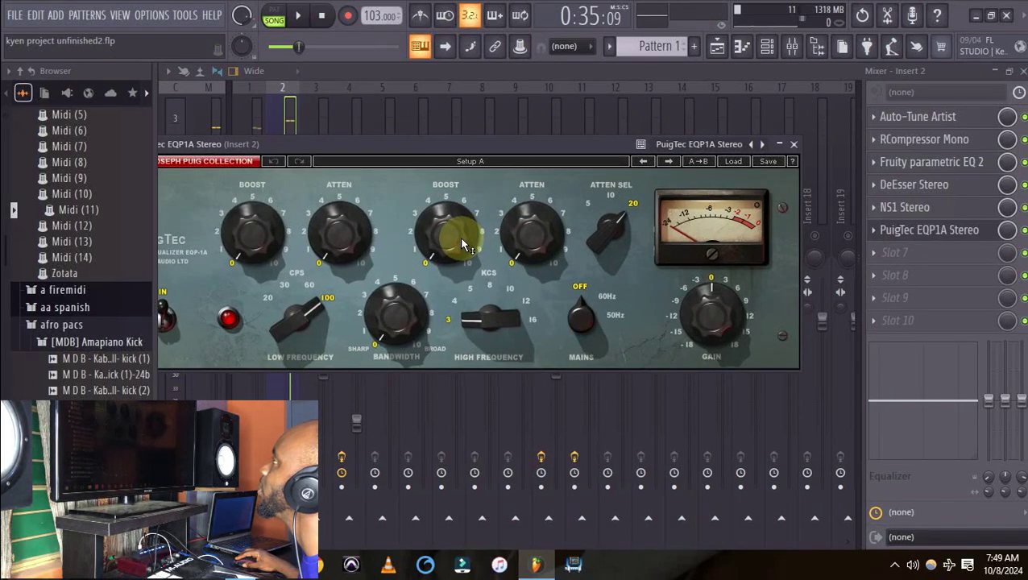
# Set the PuigTec high-frequency boost to about 6.7 at 12 kHz while auditioning the vocal.
pyautogui.moveTo(464, 244); pyautogui.dragTo(463, 239)
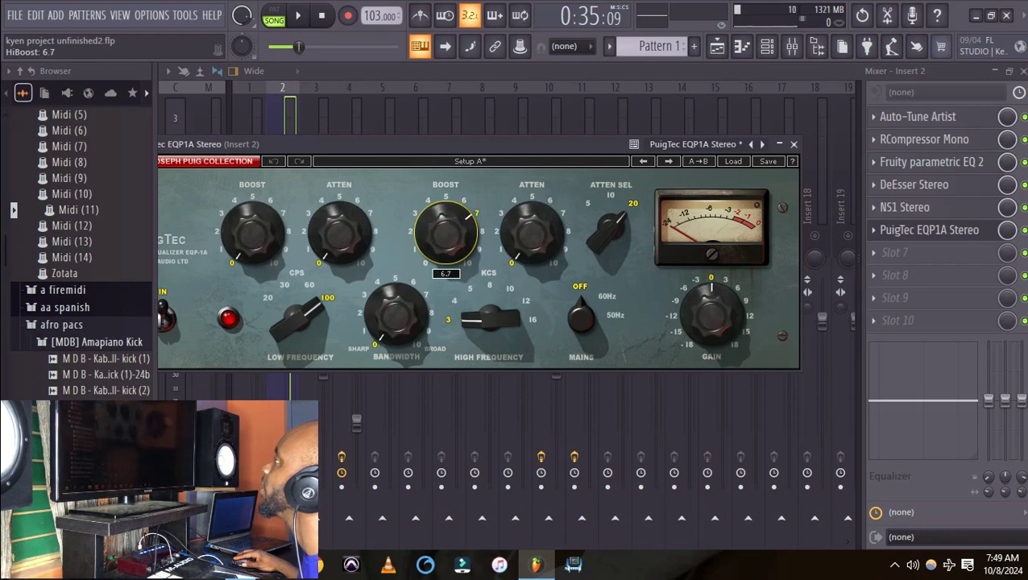
pyautogui.press('space')
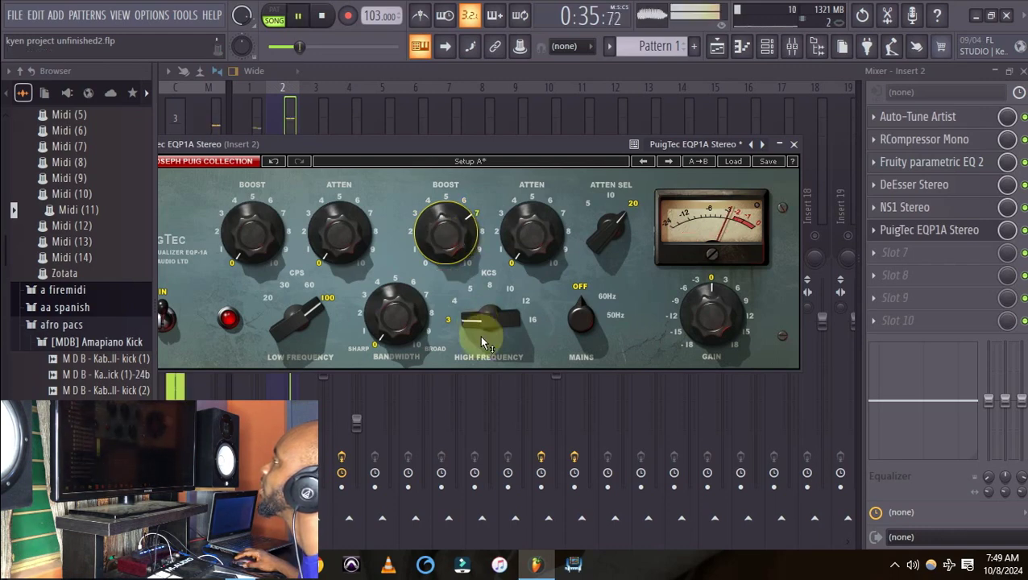
pyautogui.press('space')
pyautogui.moveTo(482, 321); pyautogui.dragTo(482, 293)
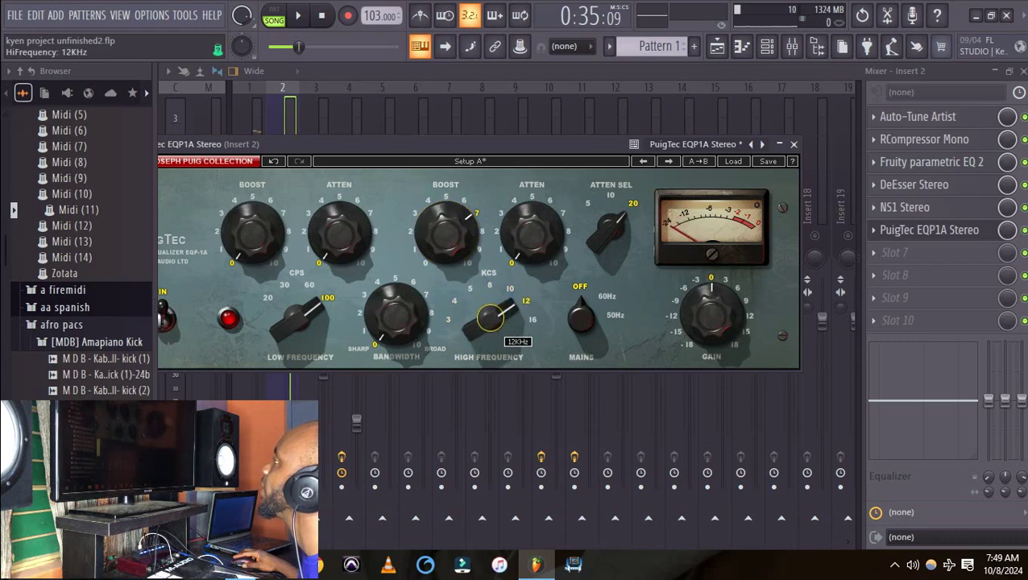
pyautogui.press('space')
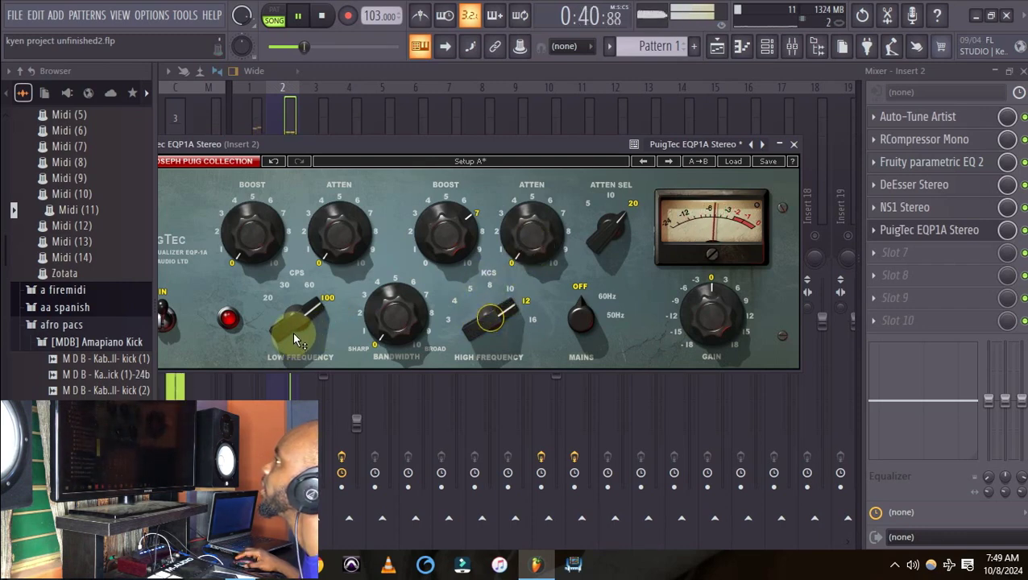
pyautogui.press('space')
# Set the PuigTec low-frequency boost to about 2 and the mains to 60 Hz while auditioning.
pyautogui.moveTo(257, 234); pyautogui.dragTo(234, 246)
pyautogui.press('space')
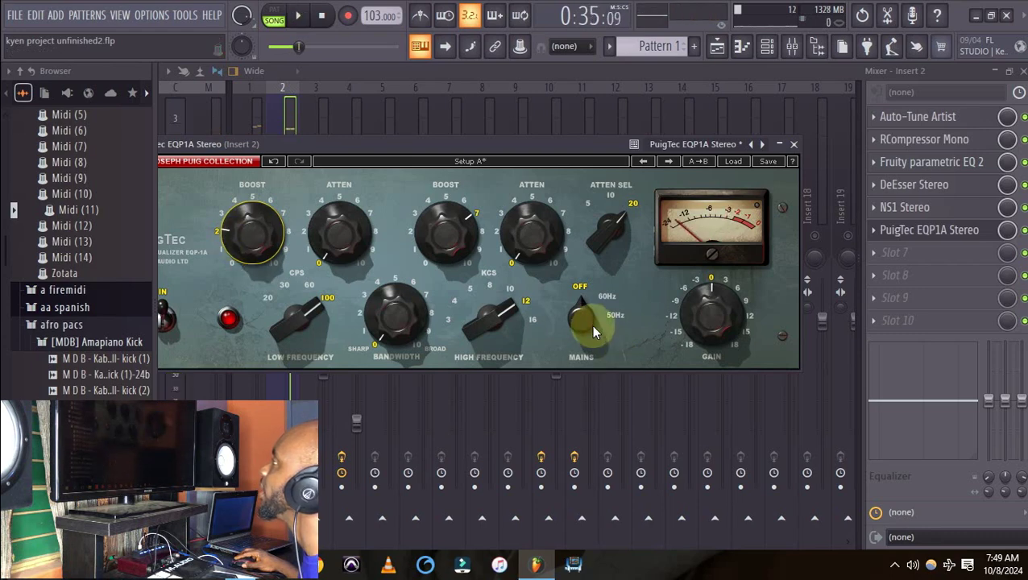
pyautogui.press('space')
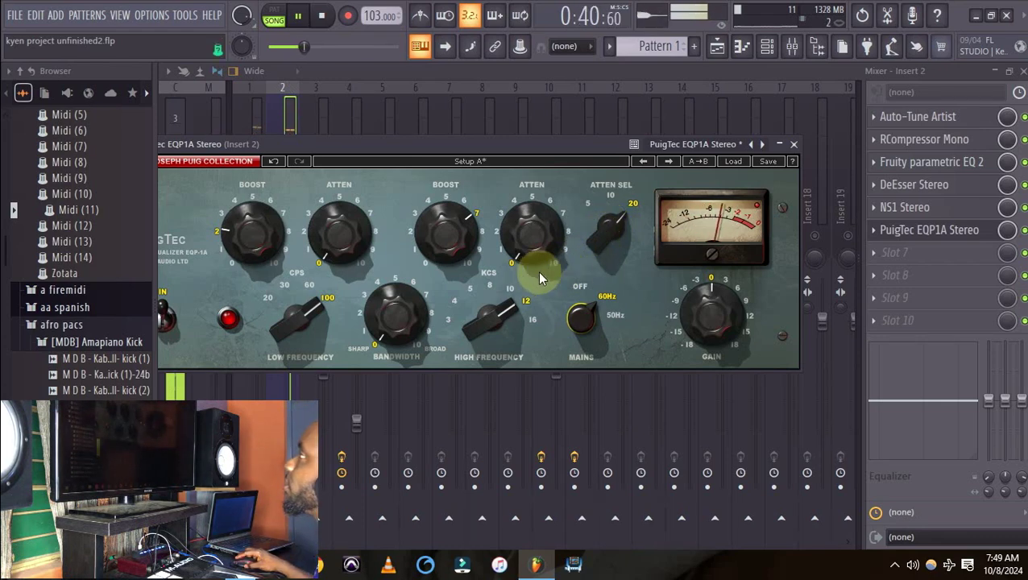
# Raise the PuigTec high-frequency boost to about 7.2, close its window and play back the vocal chain.
pyautogui.moveTo(448, 235); pyautogui.dragTo(448, 240)
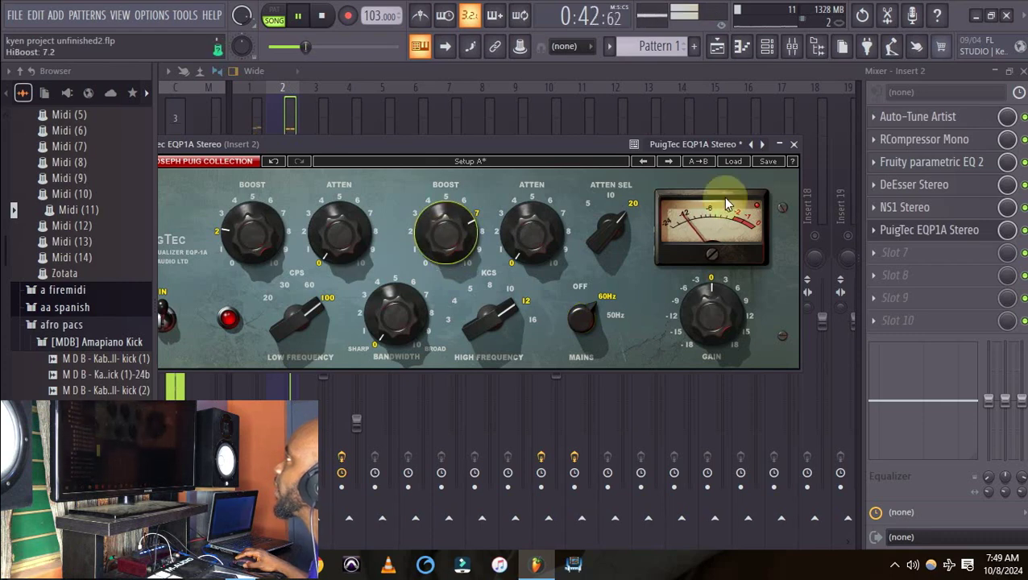
pyautogui.press('space')
pyautogui.click(794, 144)
pyautogui.press('space')
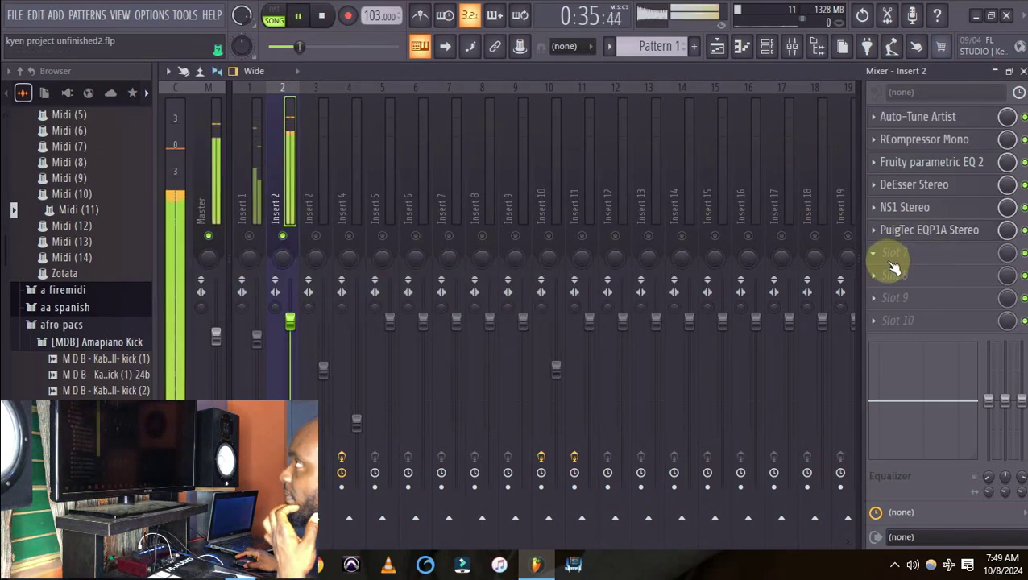
# Lower the Insert 2 fader to about 90% (-2.4 dB) and audition the vocal together with Insert 1.
pyautogui.moveTo(290, 321); pyautogui.dragTo(290, 336)
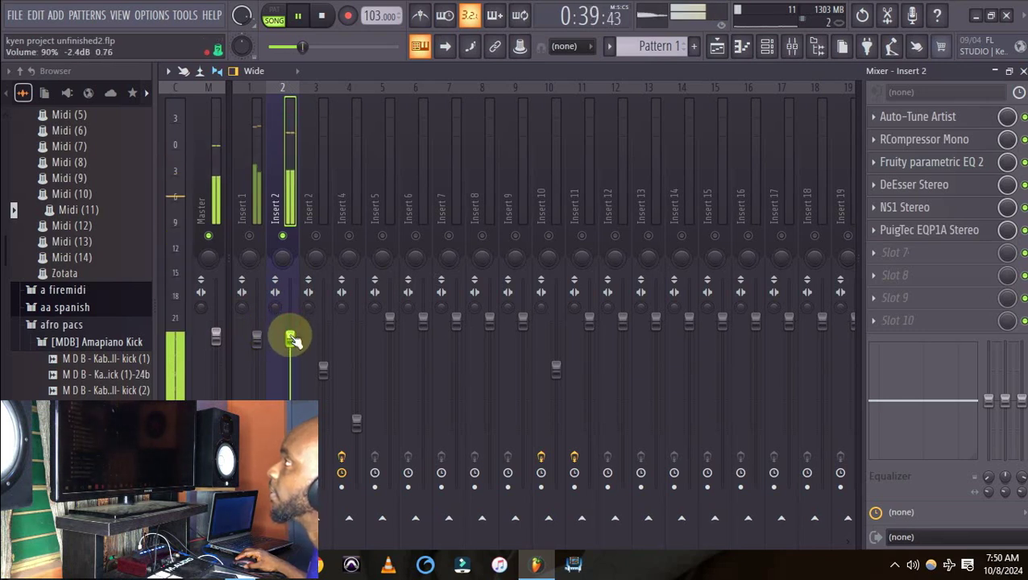
pyautogui.press('space')
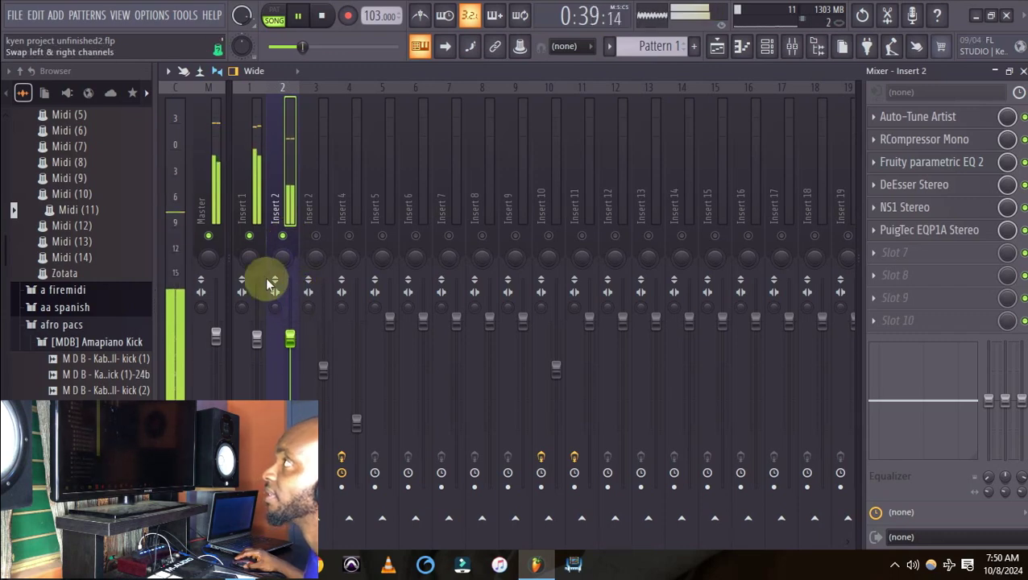
pyautogui.click(249, 235)
pyautogui.press('space')
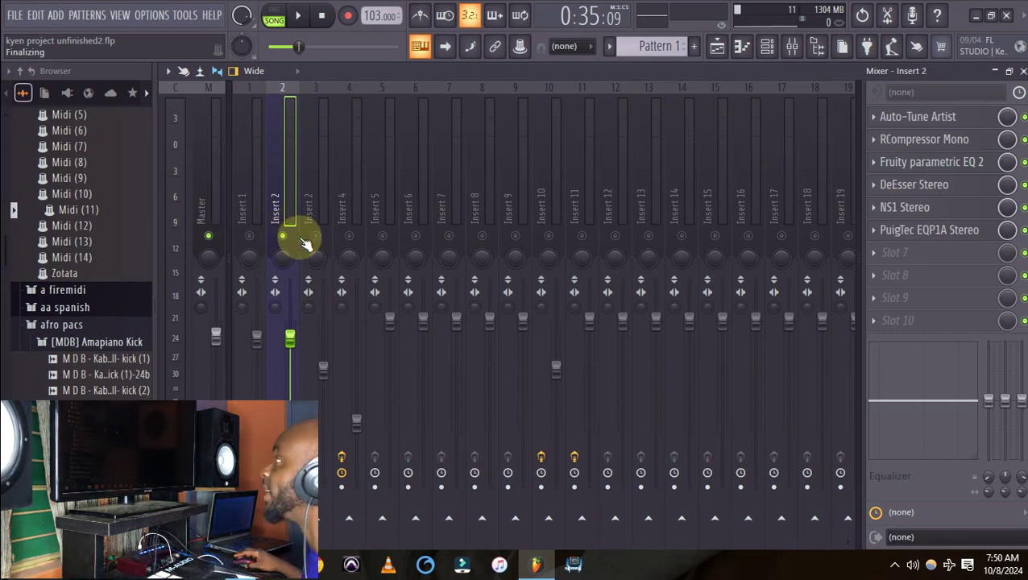
pyautogui.click(883, 253)
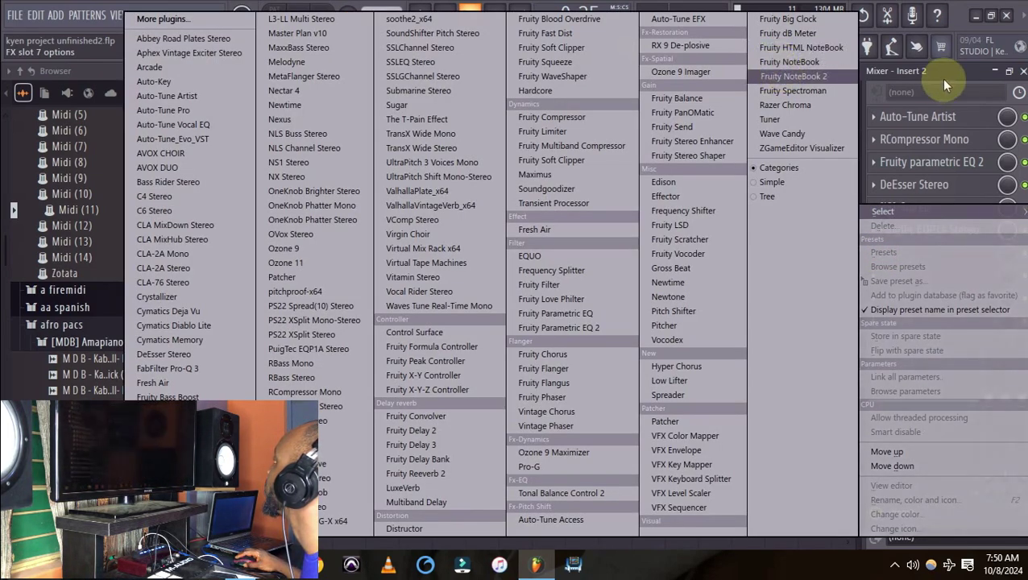
pyautogui.click(944, 77)
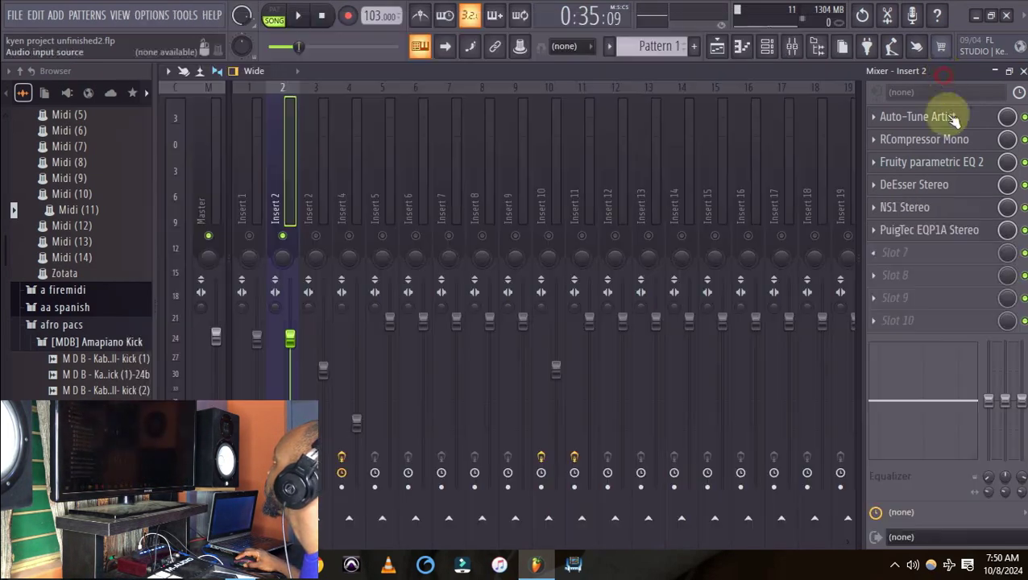
pyautogui.click(881, 255)
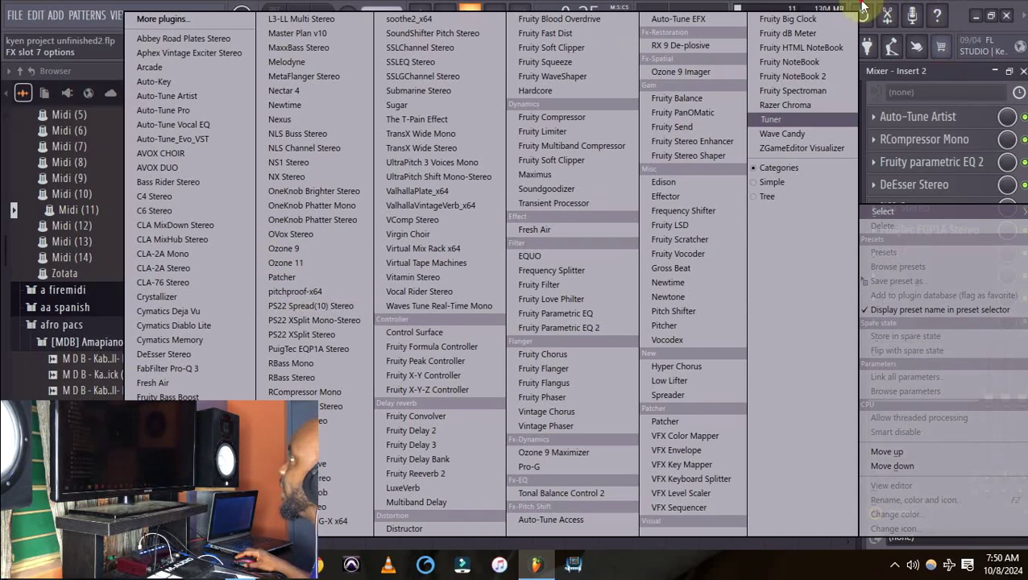
pyautogui.click(861, 8)
# Load Fresh Air into the seventh effect slot, reposition its window and start playback.
pyautogui.click(873, 258)
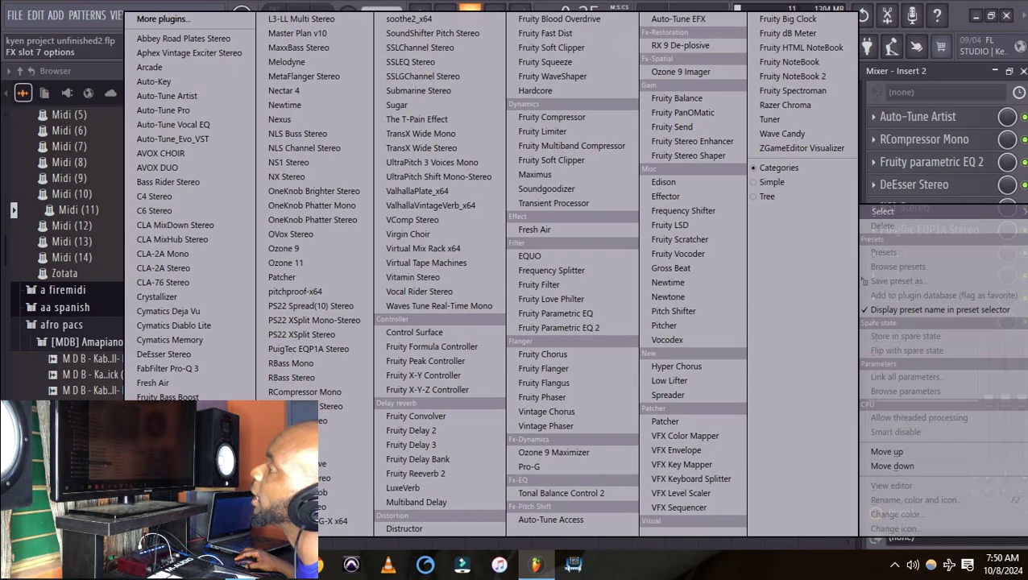
pyautogui.click(161, 384)
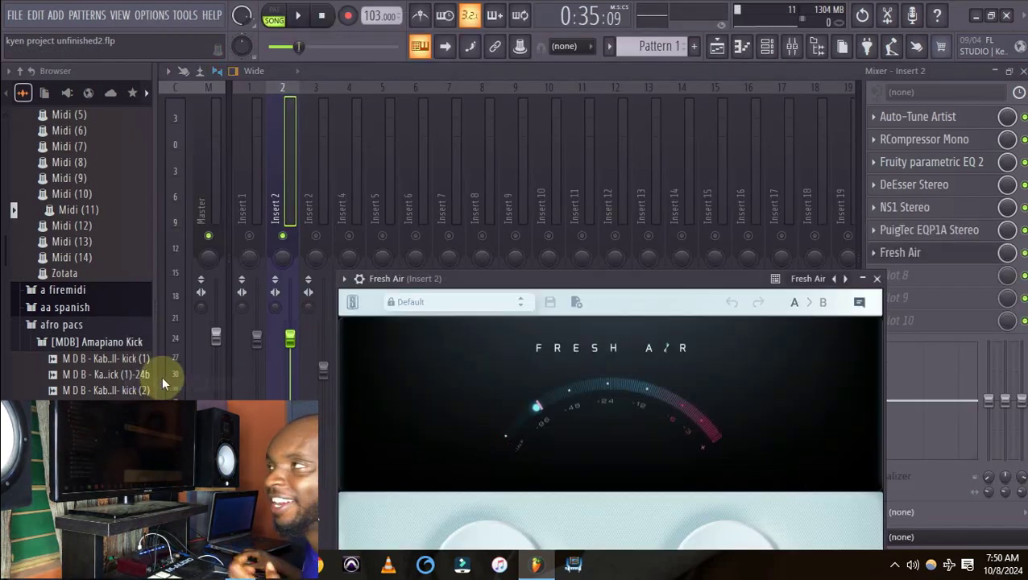
pyautogui.moveTo(596, 286); pyautogui.dragTo(497, 166)
pyautogui.press('space')
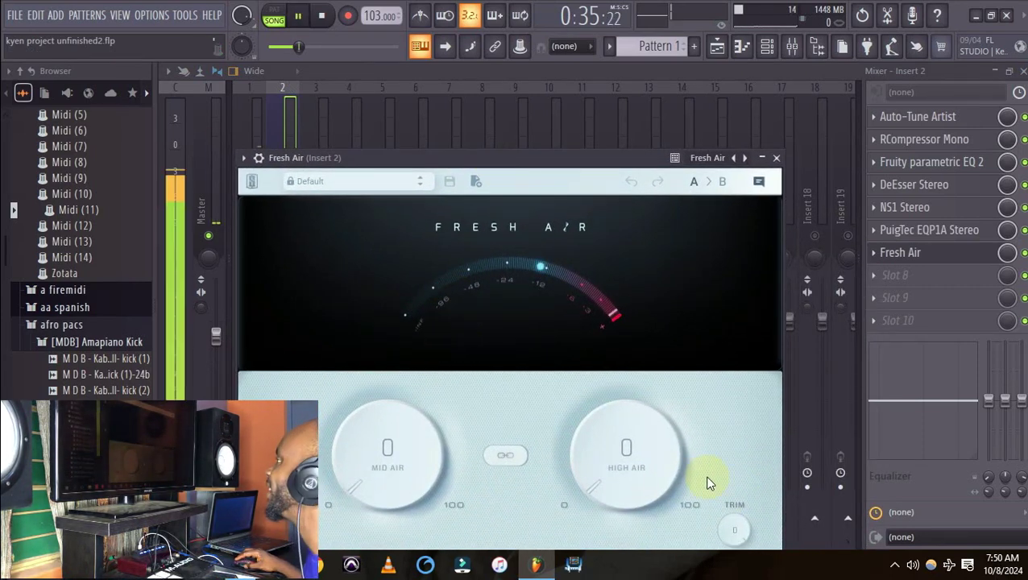
# Set Fresh Air's High Air to 22% and Mid Air to 18% while auditioning the vocal.
pyautogui.moveTo(390, 475); pyautogui.dragTo(383, 434)
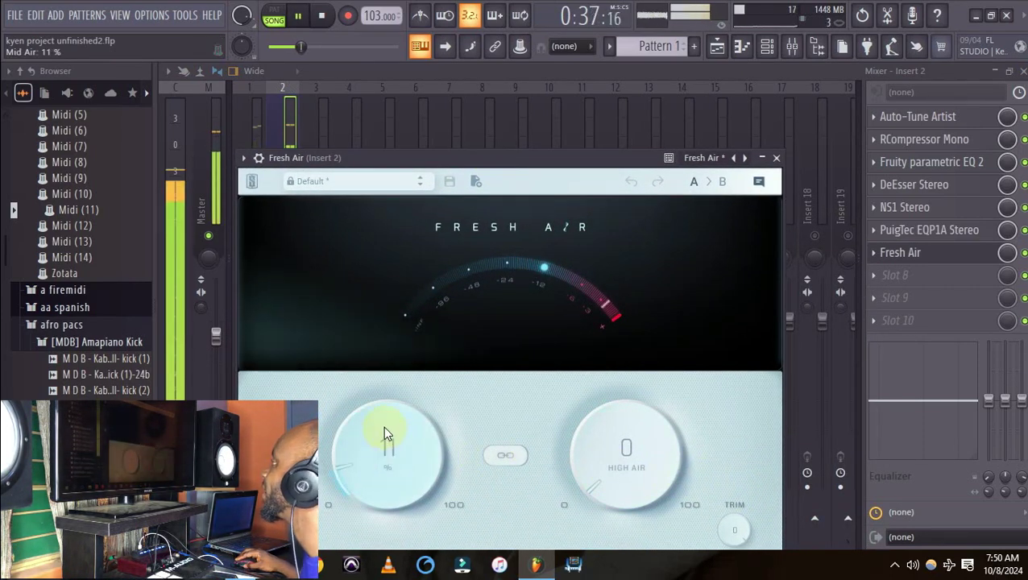
pyautogui.moveTo(637, 481); pyautogui.dragTo(603, 391)
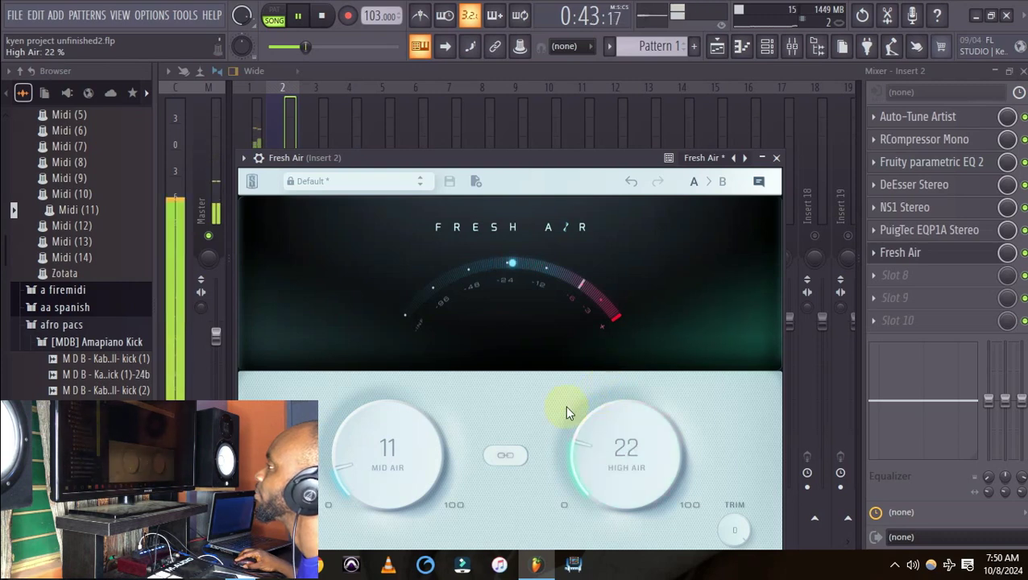
pyautogui.moveTo(374, 481)
pyautogui.mouseDown()
pyautogui.moveTo(385, 459)
pyautogui.moveTo(376, 468)
pyautogui.mouseUp()
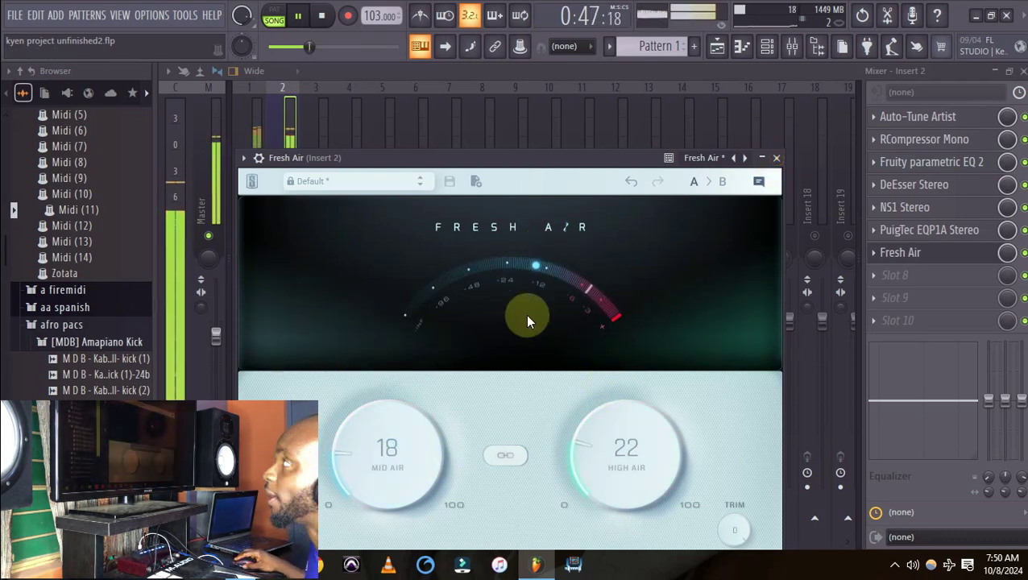
pyautogui.moveTo(535, 157); pyautogui.dragTo(559, 155)
pyautogui.press('space')
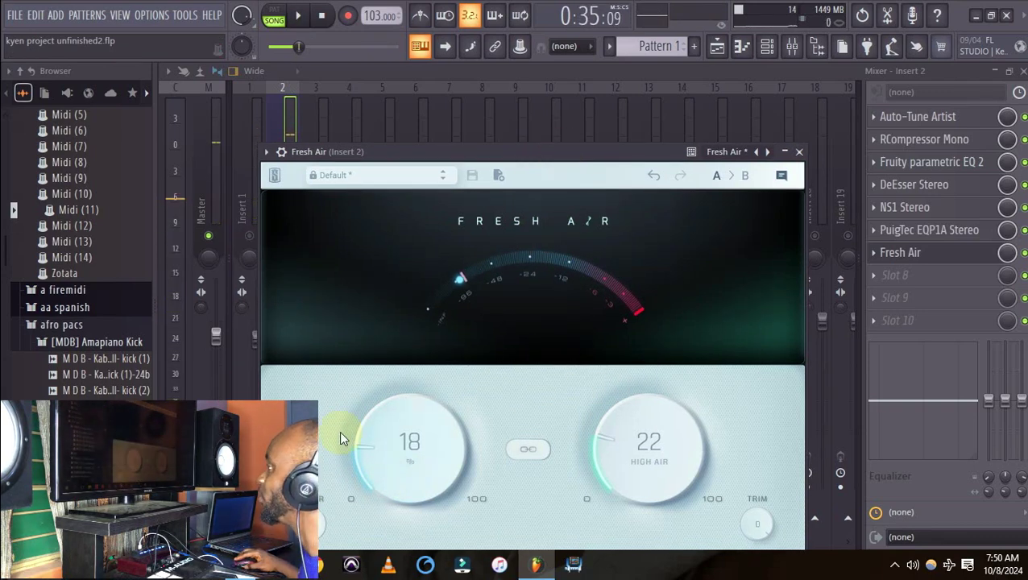
# Reduce Fresh Air's Mid Air to 14%, audition the vocal and close the plugin window.
pyautogui.moveTo(373, 485); pyautogui.dragTo(374, 459)
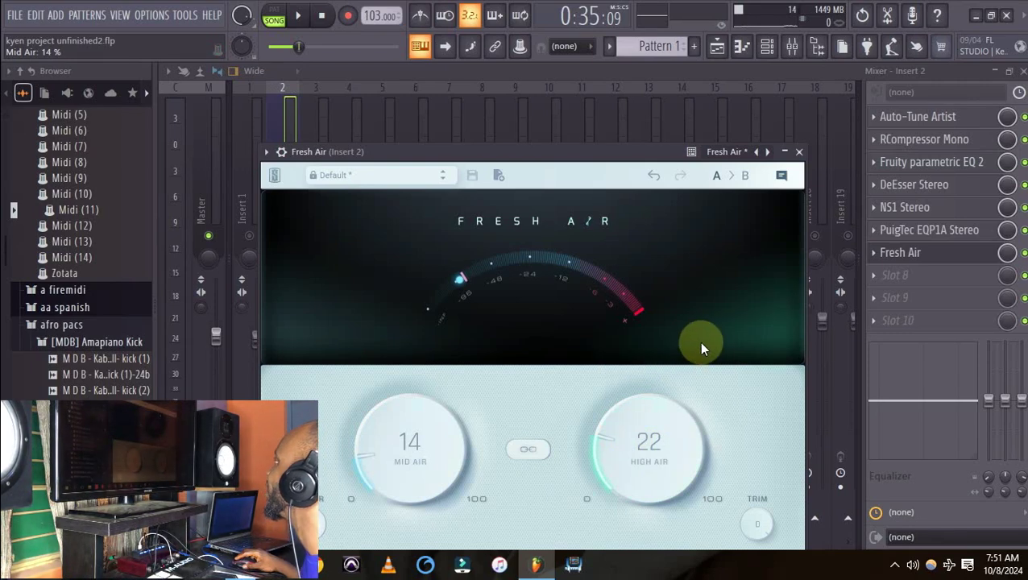
pyautogui.moveTo(587, 166); pyautogui.dragTo(613, 91)
pyautogui.press('space')
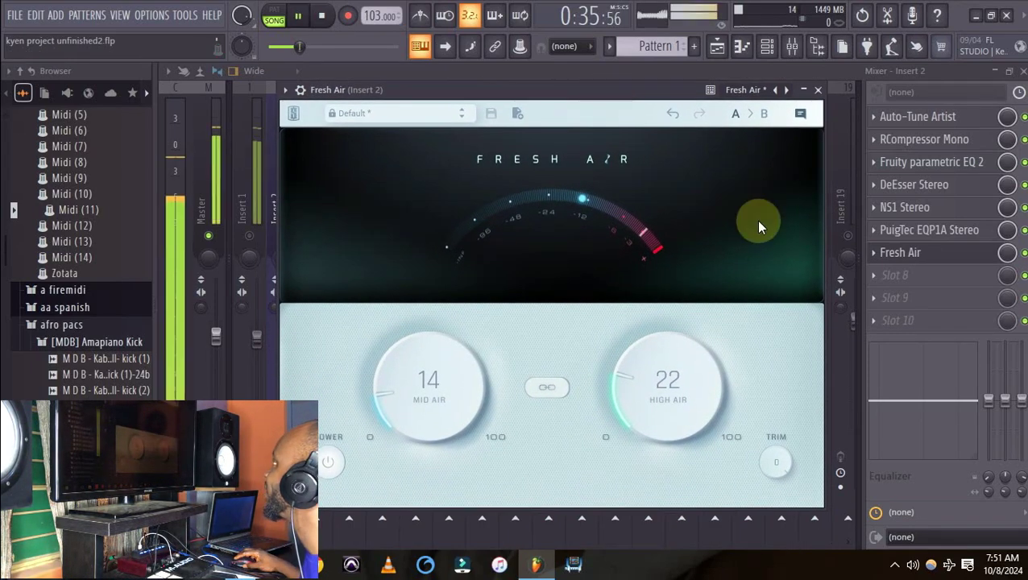
pyautogui.click(818, 91)
pyautogui.press('space')
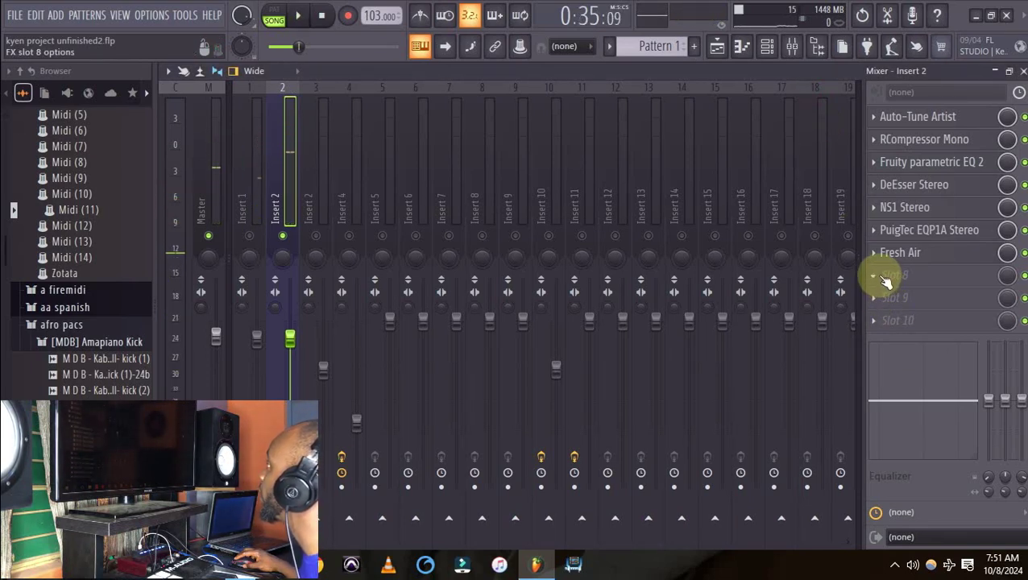
# Load RDeEsser Stereo into the eighth effect slot and audition the vocal through it.
pyautogui.click(885, 278)
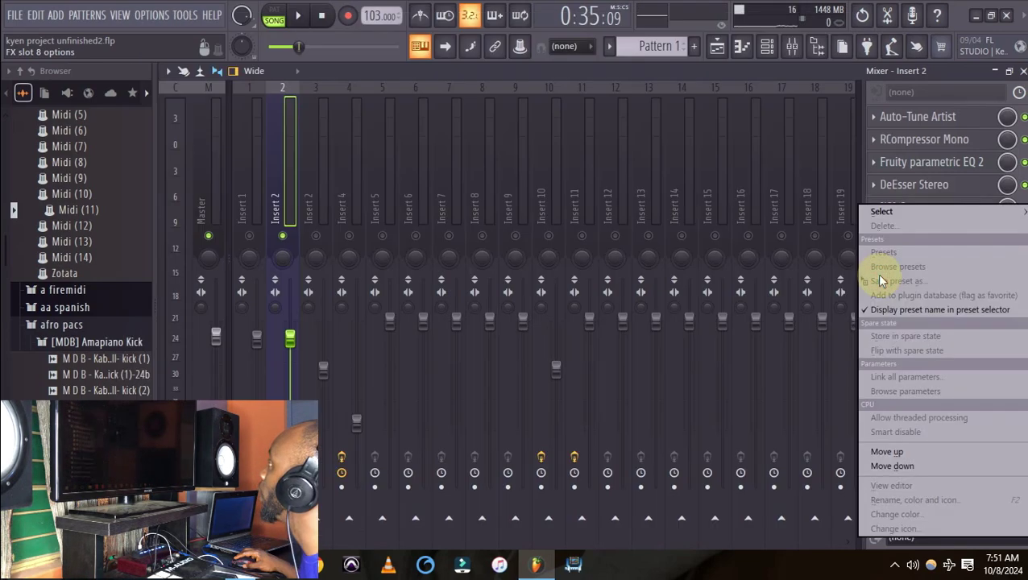
pyautogui.moveTo(874, 220)
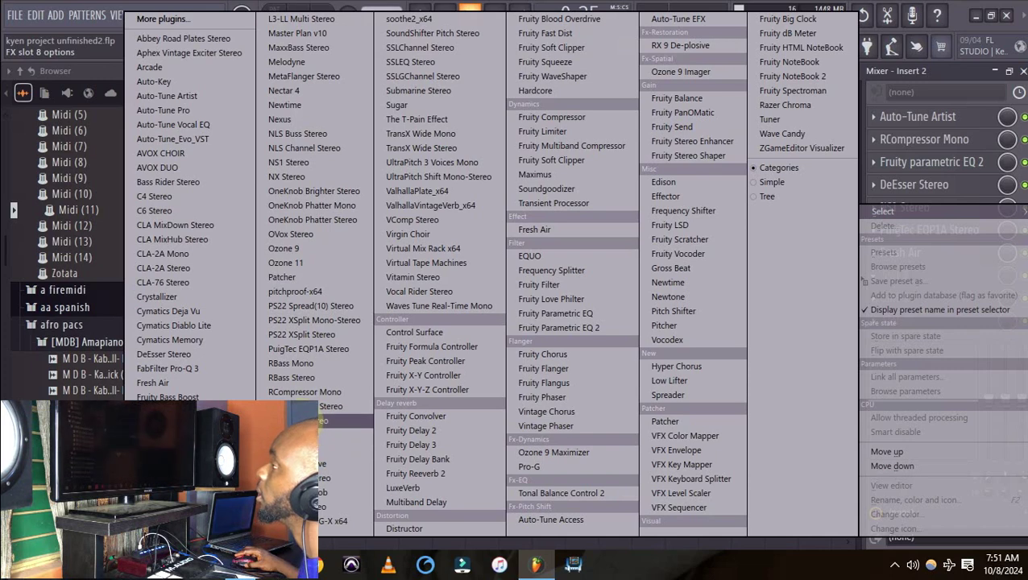
pyautogui.click(306, 435)
pyautogui.press('space')
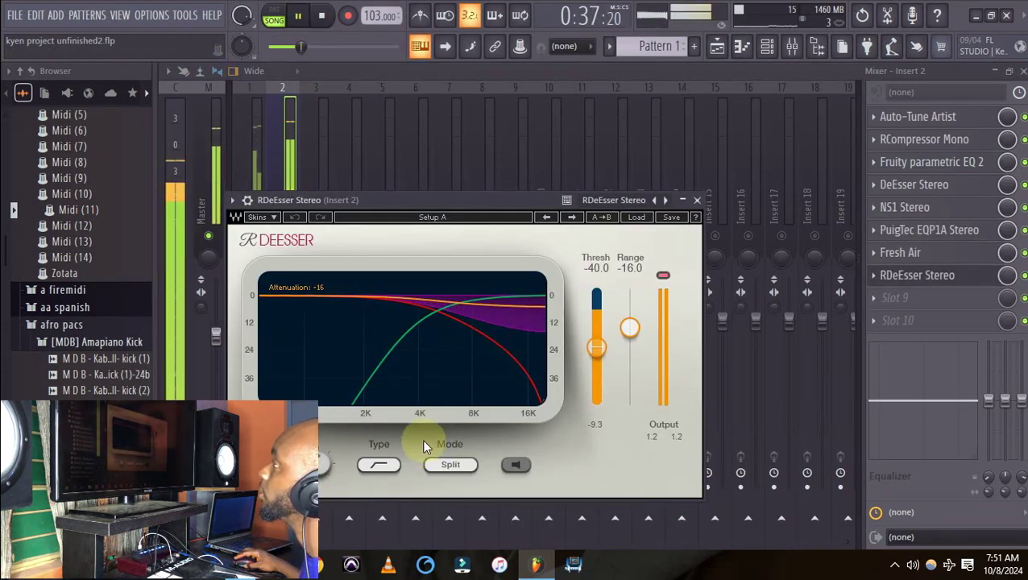
pyautogui.press('space')
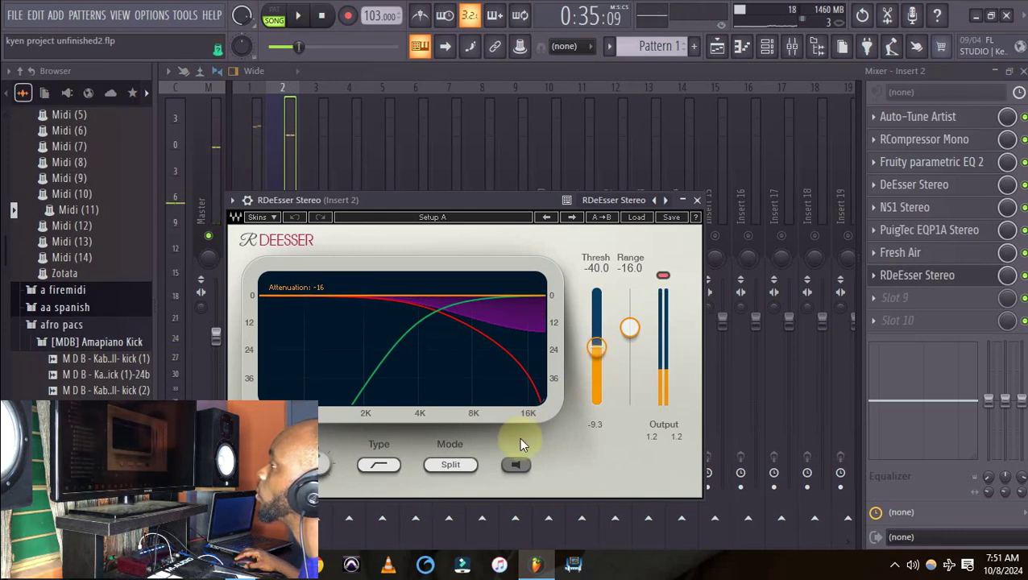
# Raise the RDeEsser frequency to about 10666 Hz and audition the vocal, keeping Split mode.
pyautogui.moveTo(323, 464); pyautogui.dragTo(322, 445)
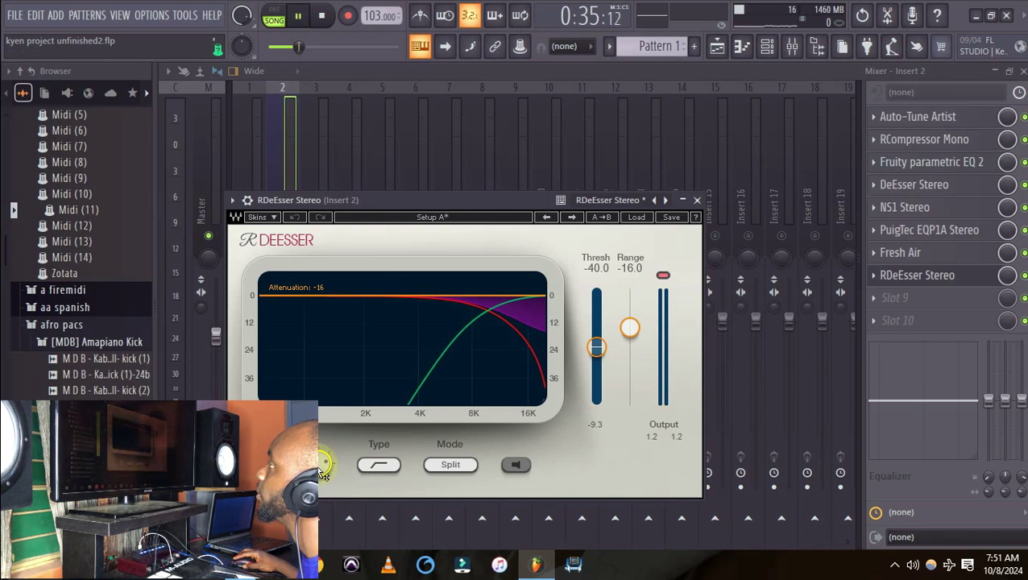
pyautogui.press('space')
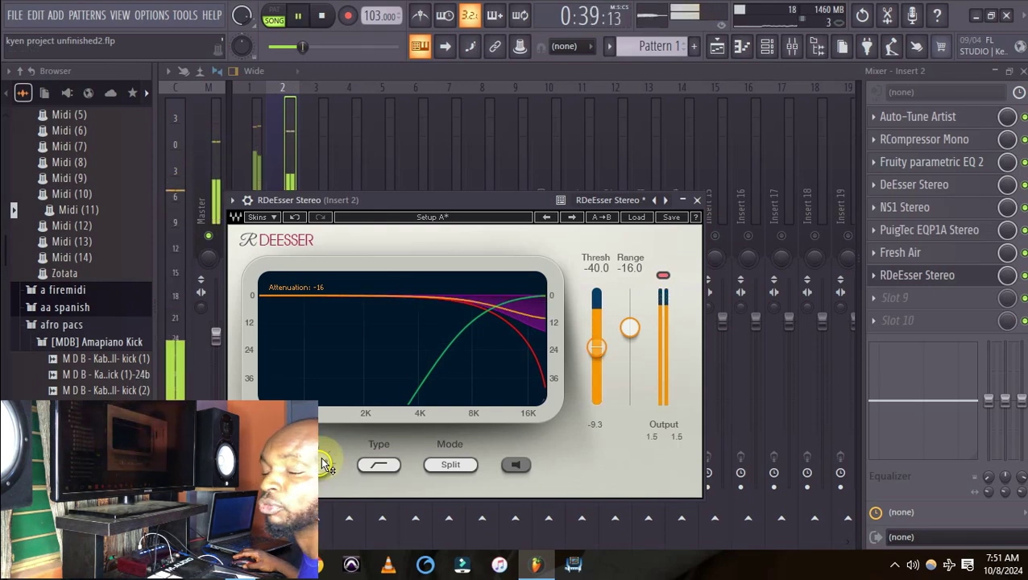
pyautogui.press('space')
pyautogui.click(368, 456)
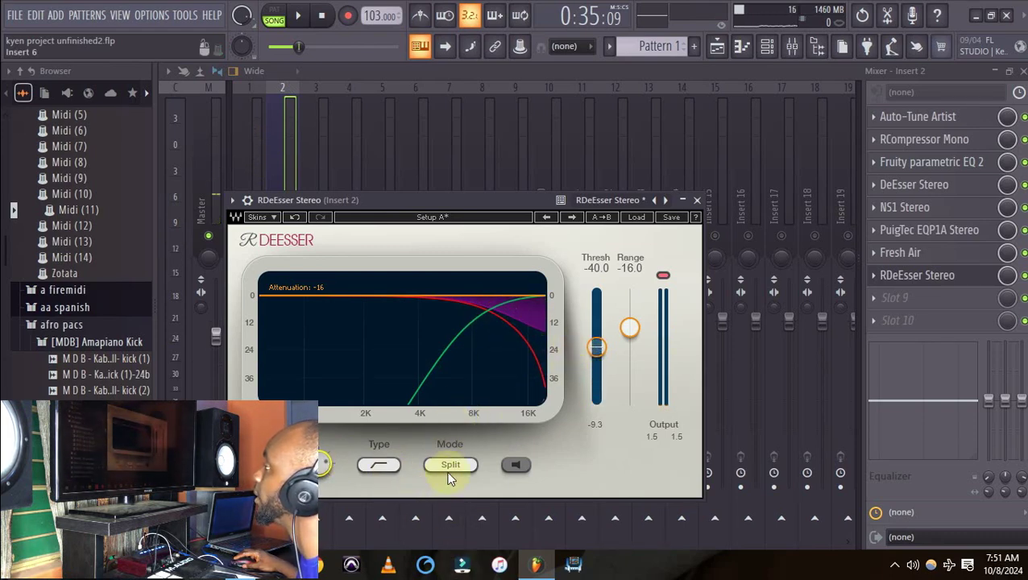
pyautogui.press('space')
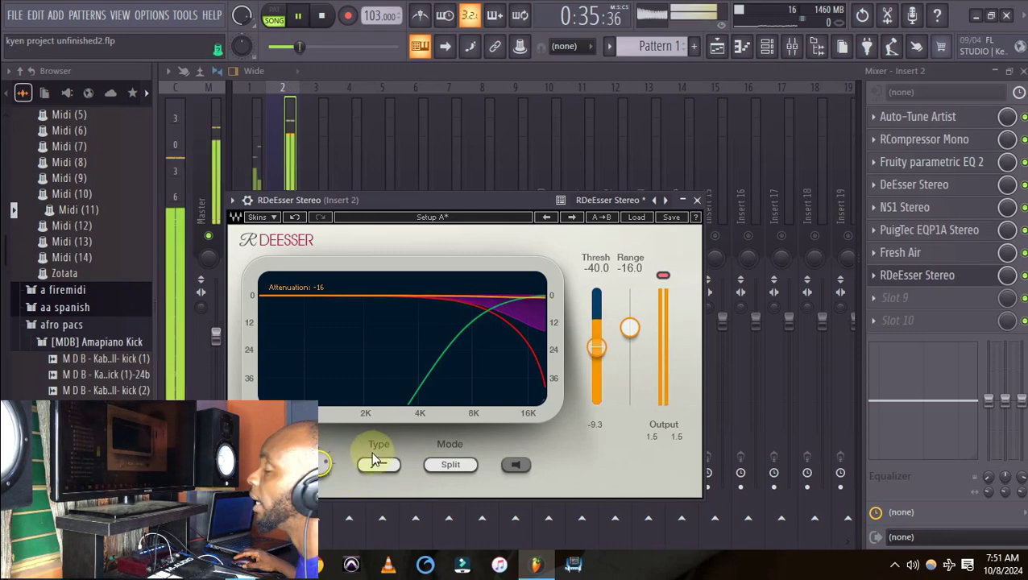
pyautogui.press('space')
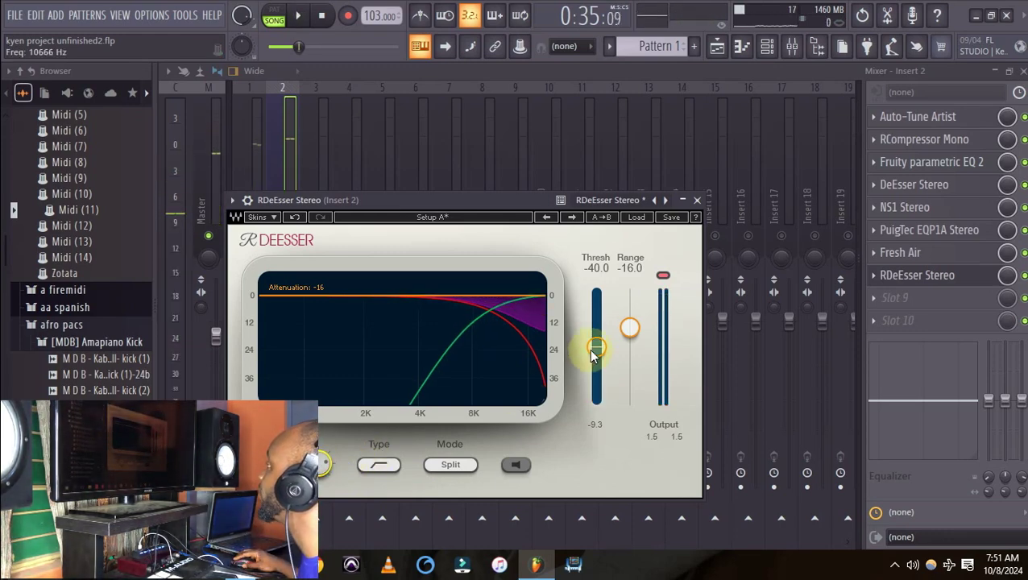
# Set the RDeEsser threshold to -37.2 dB, audition the vocal and close the plugin window.
pyautogui.moveTo(596, 348); pyautogui.dragTo(597, 342)
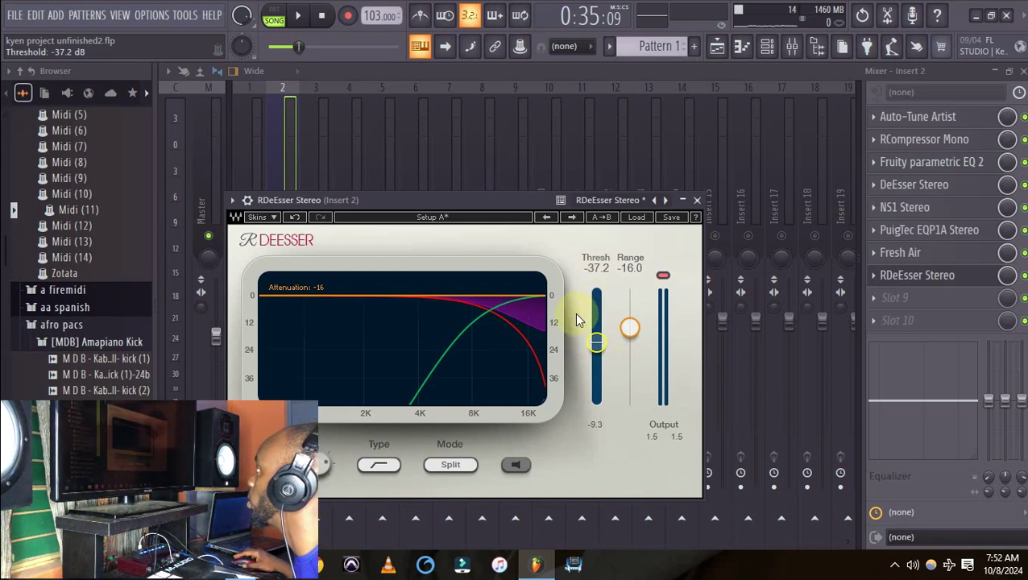
pyautogui.press('space')
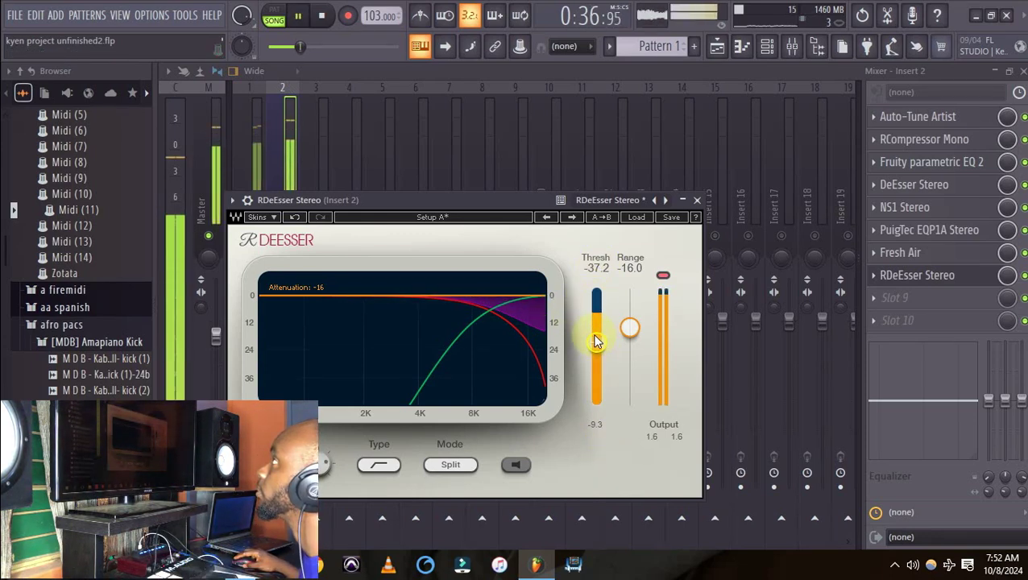
pyautogui.press('space')
pyautogui.click(698, 201)
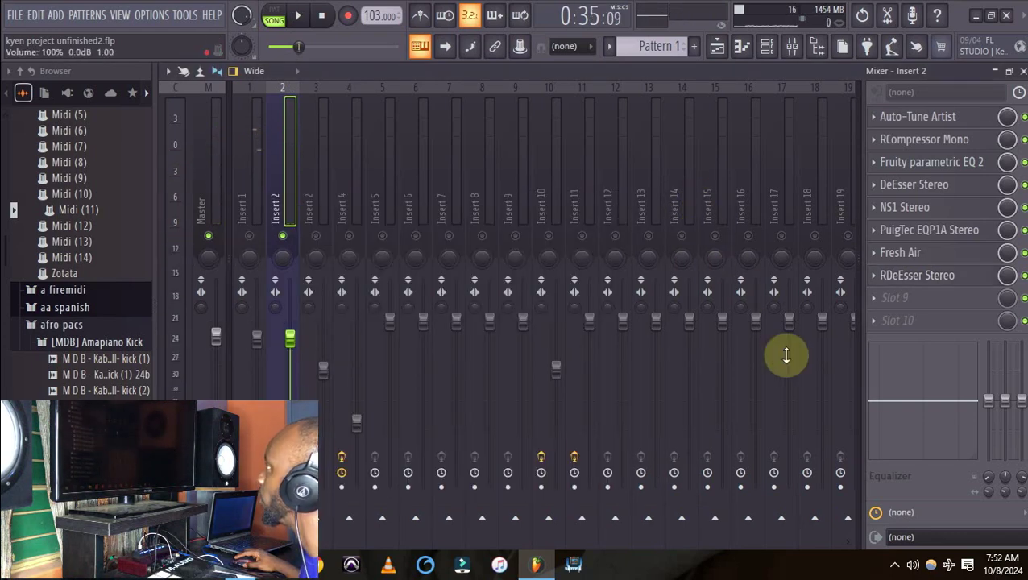
# Load L1 limiter Stereo into the tenth effect slot and start playback.
pyautogui.click(883, 323)
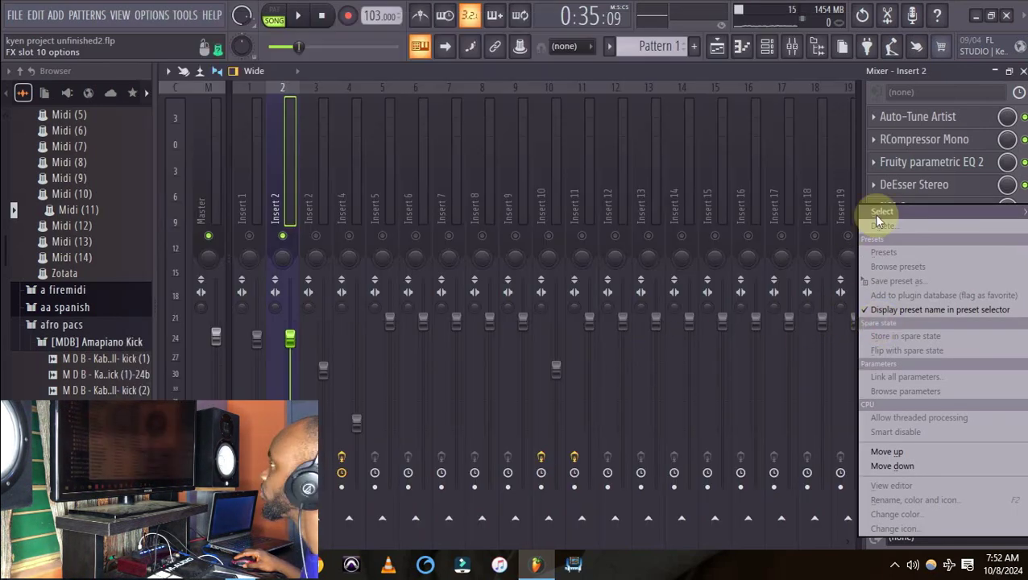
pyautogui.moveTo(878, 212)
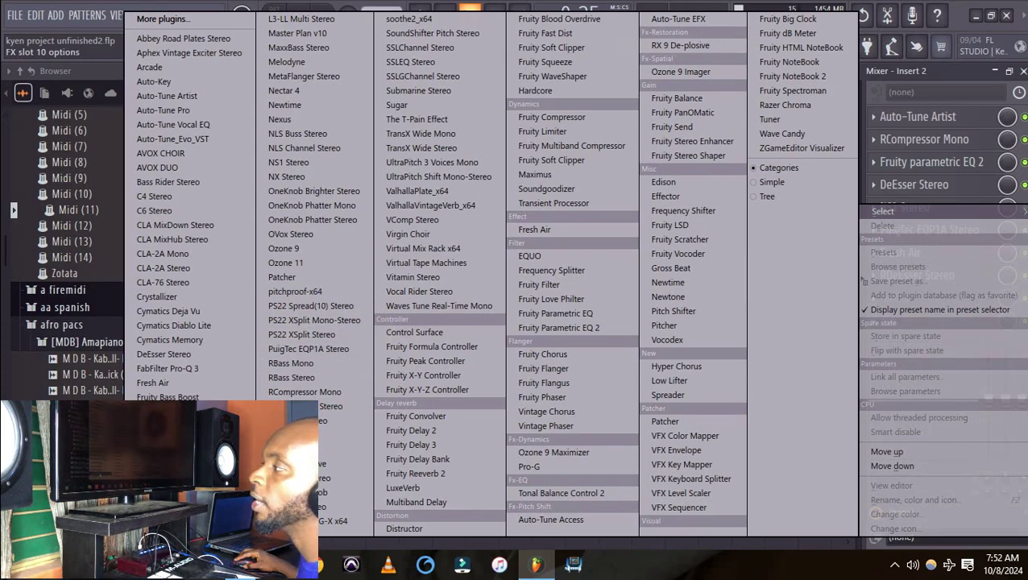
pyautogui.click(168, 461)
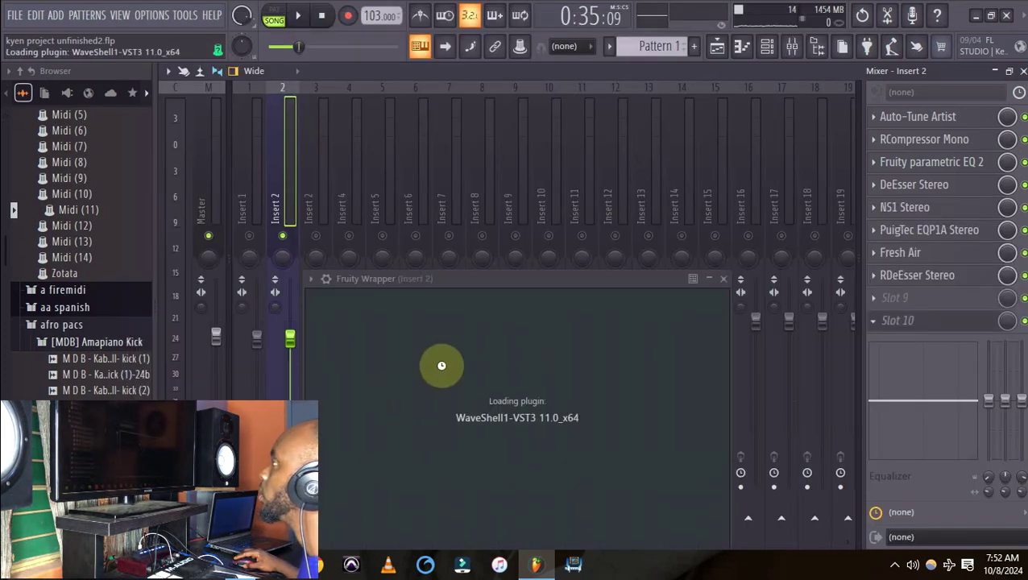
pyautogui.press('space')
# Set the L1 limiter threshold to -1.1 dB and out ceiling to -4.0 dB, audition the vocal and close the window.
pyautogui.moveTo(366, 371)
pyautogui.mouseDown()
pyautogui.moveTo(363, 412)
pyautogui.moveTo(363, 370)
pyautogui.mouseUp()
pyautogui.moveTo(467, 365); pyautogui.dragTo(472, 381)
pyautogui.press('space')
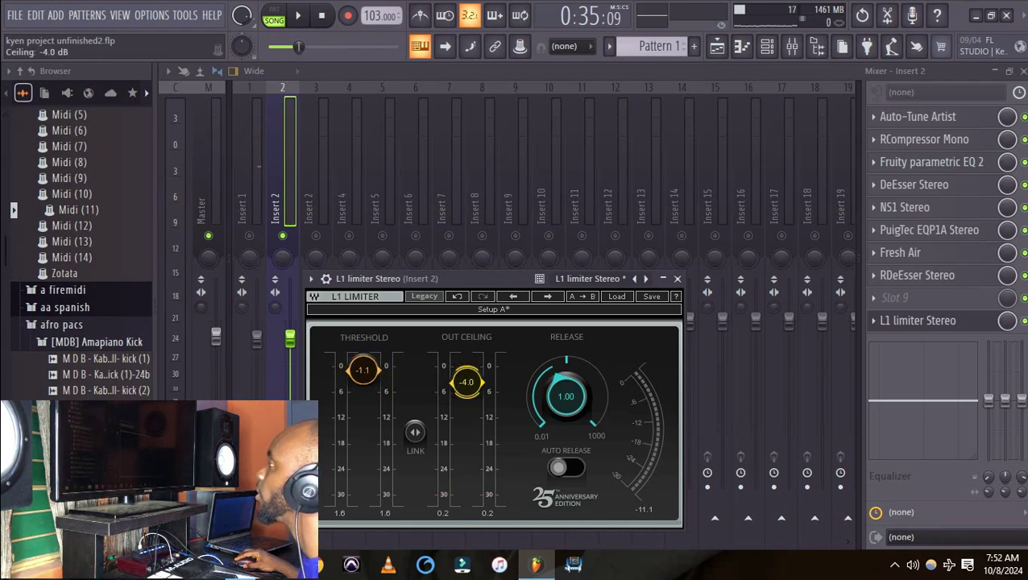
pyautogui.press('space')
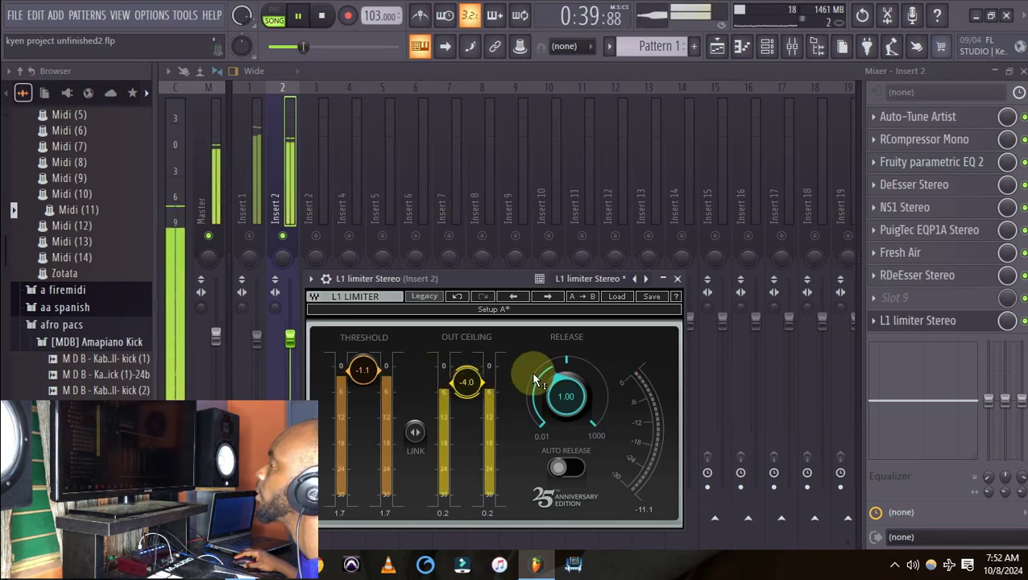
pyautogui.click(677, 279)
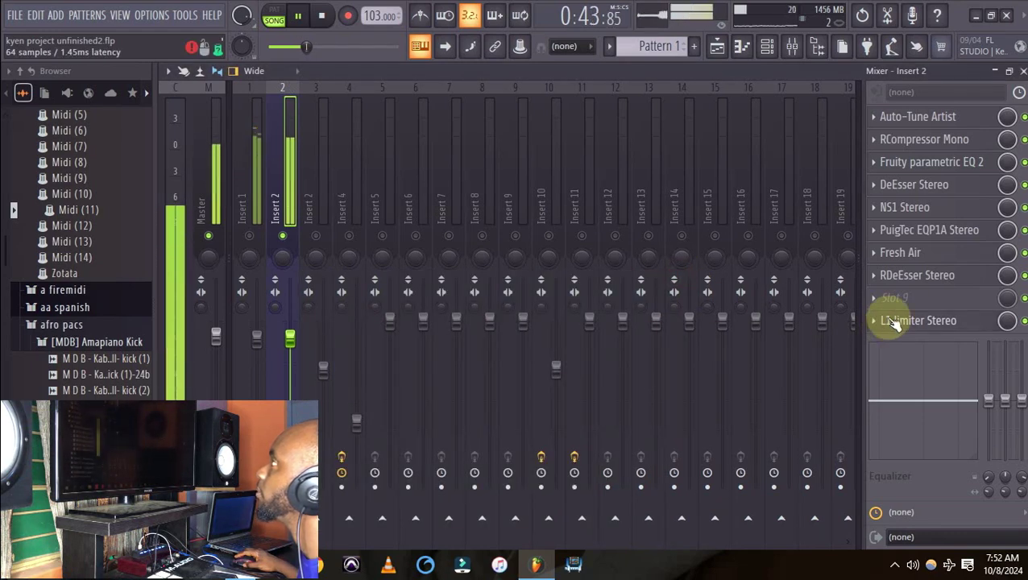
# Unmute Insert 1 and rebalance the Insert 1 and Insert 2 faders during playback, lowering Insert 1 slightly.
pyautogui.click(249, 236)
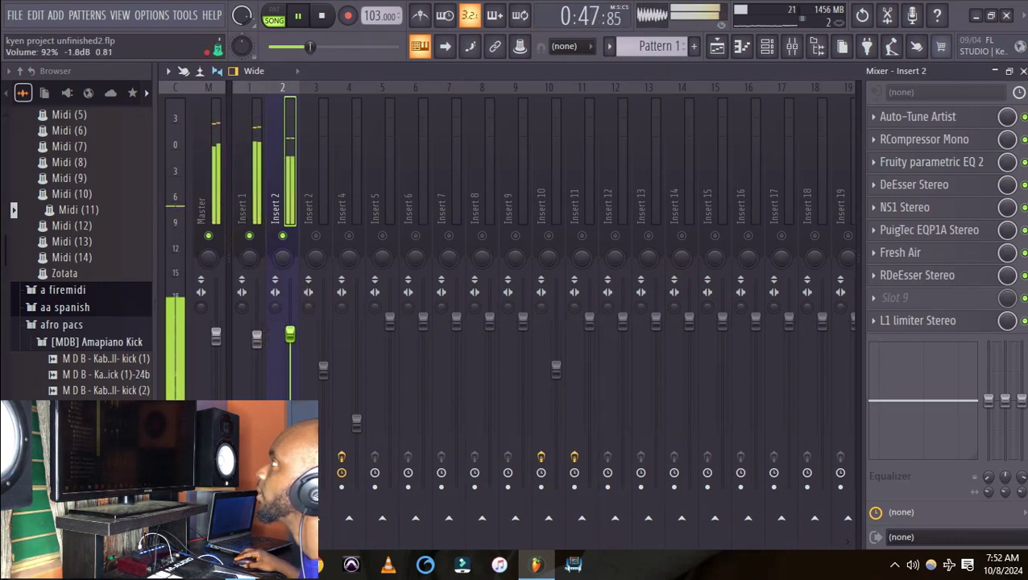
pyautogui.moveTo(291, 330); pyautogui.dragTo(258, 346)
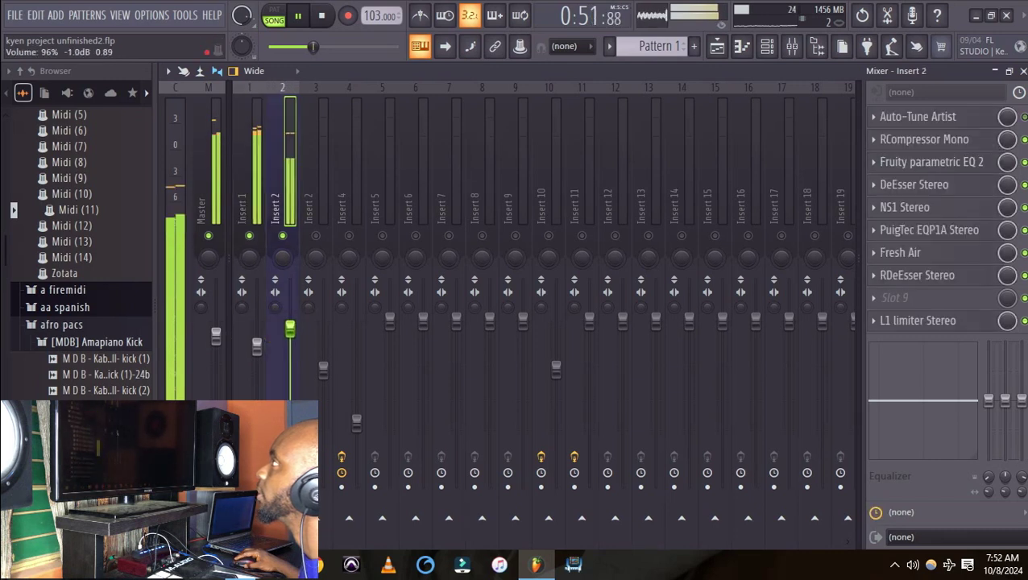
pyautogui.click(290, 332)
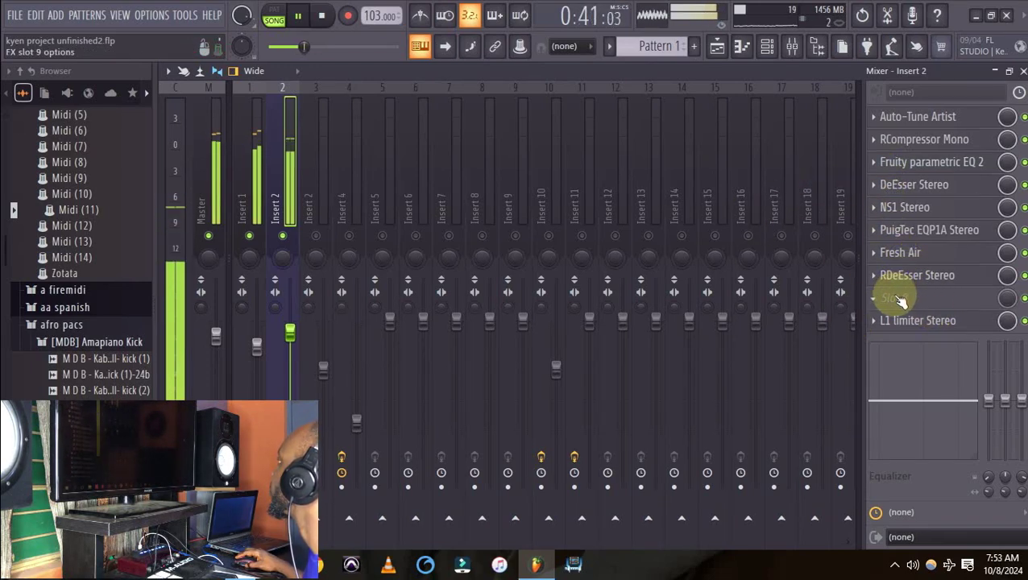
# Stop playback, bypass the L1 limiter and load CLA-76 Stereo into Insert 2's ninth effect slot.
pyautogui.press('space')
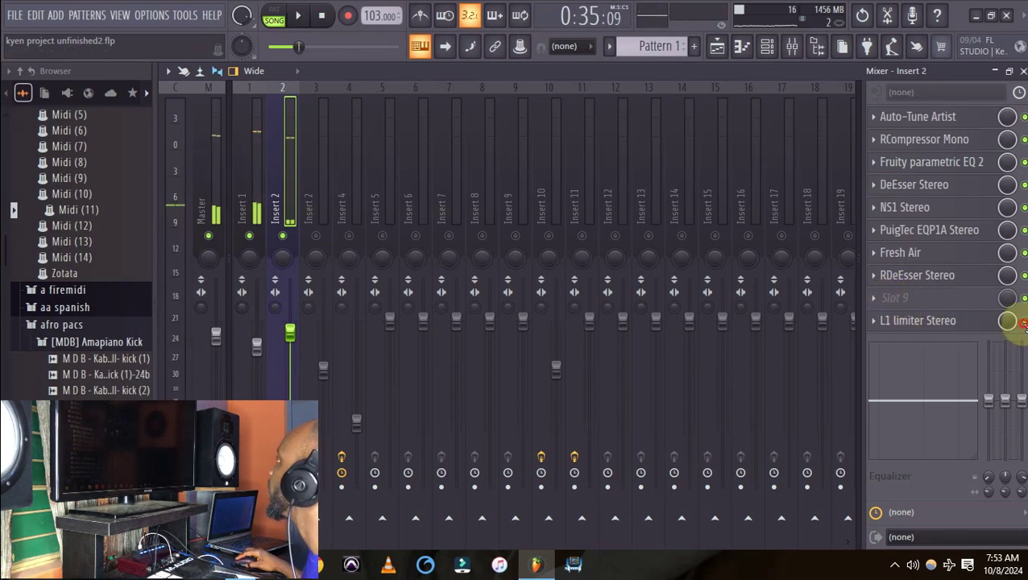
pyautogui.click(889, 301)
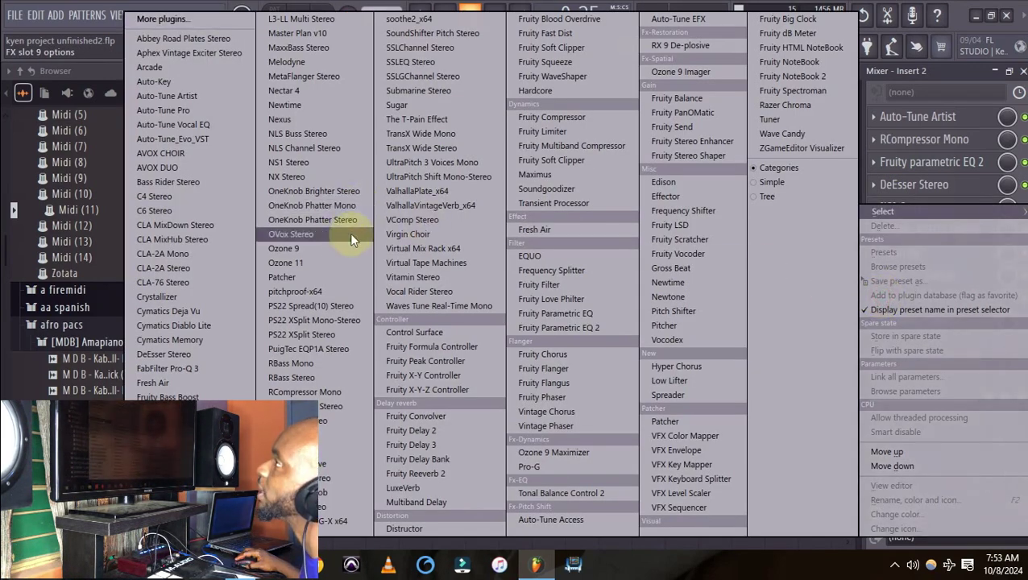
pyautogui.click(188, 286)
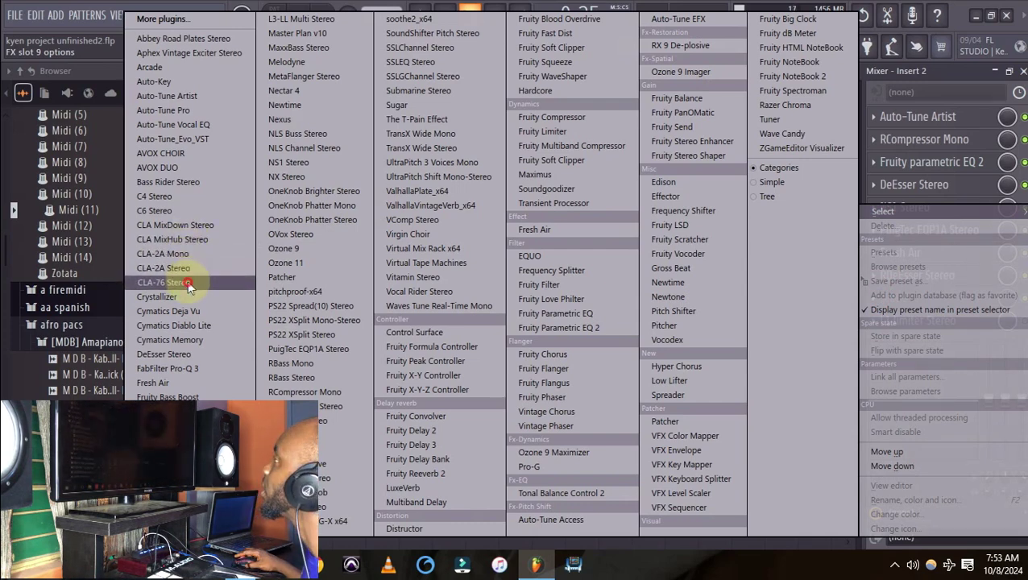
pyautogui.moveTo(541, 257); pyautogui.dragTo(526, 166)
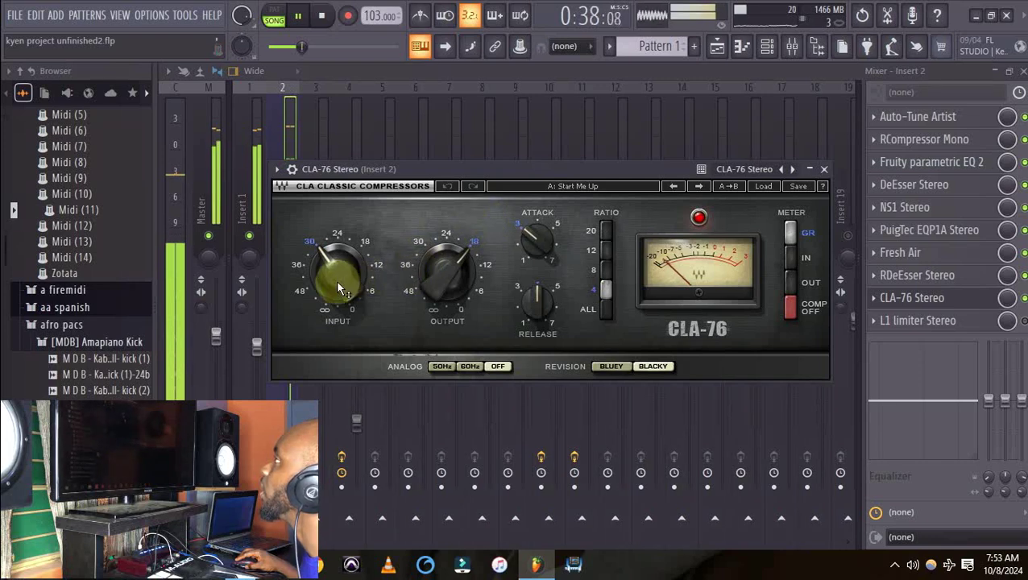
# Set the CLA-76 input to -26.9 and output to about -15.4 while auditioning the vocal.
pyautogui.press('space')
pyautogui.moveTo(336, 269); pyautogui.dragTo(336, 253)
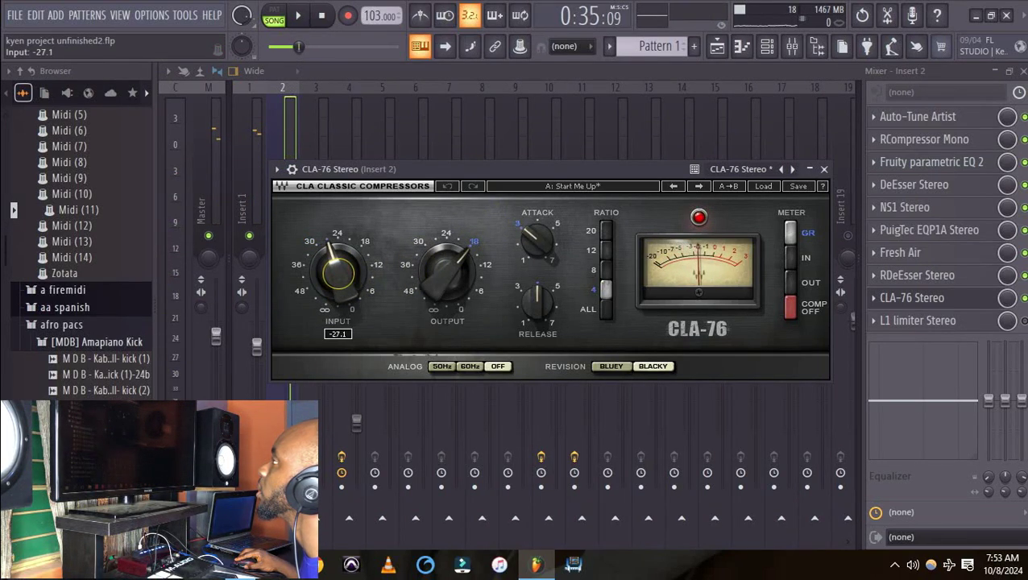
pyautogui.press('space')
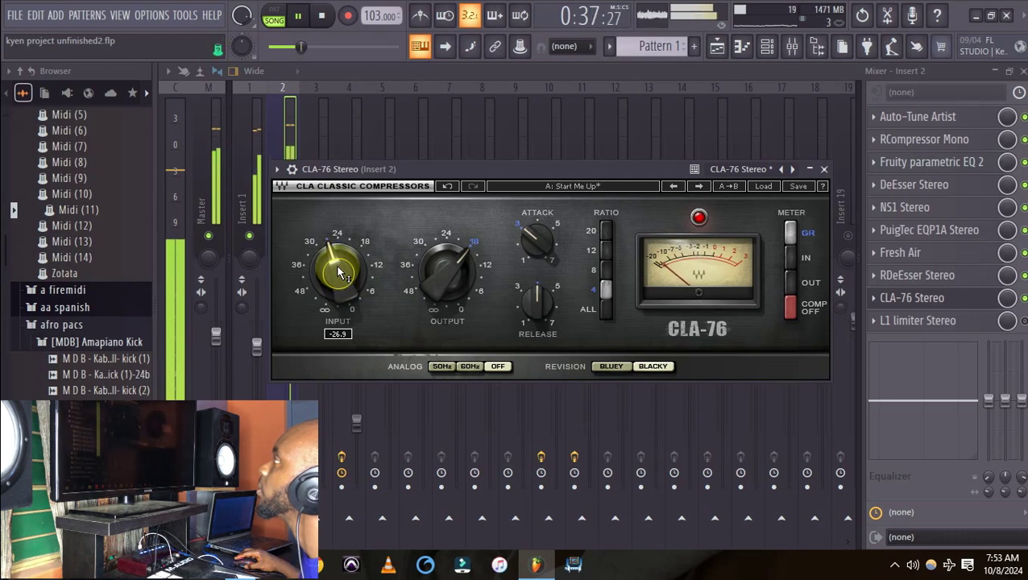
pyautogui.press('space')
pyautogui.moveTo(448, 270); pyautogui.dragTo(448, 279)
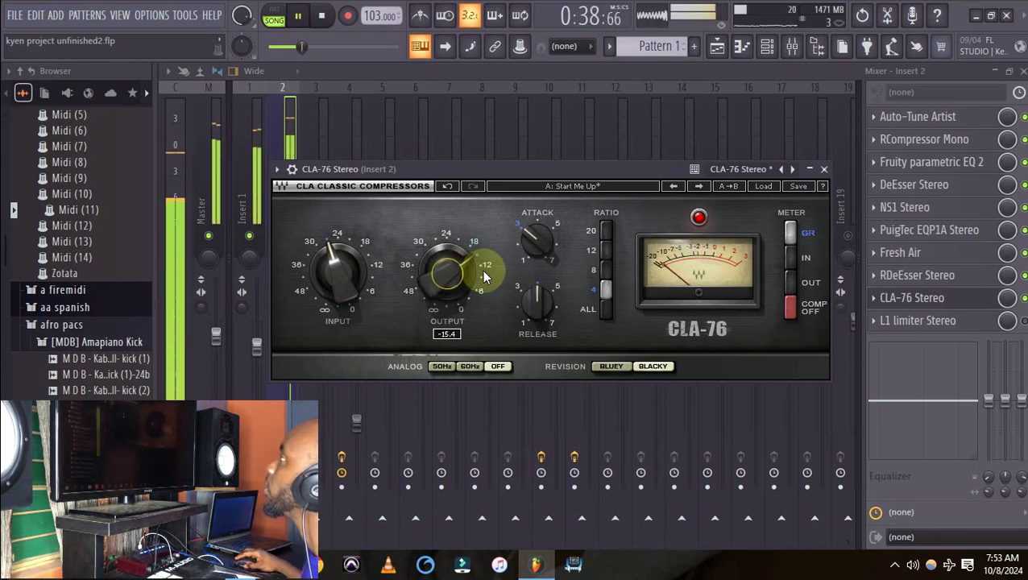
pyautogui.press('space')
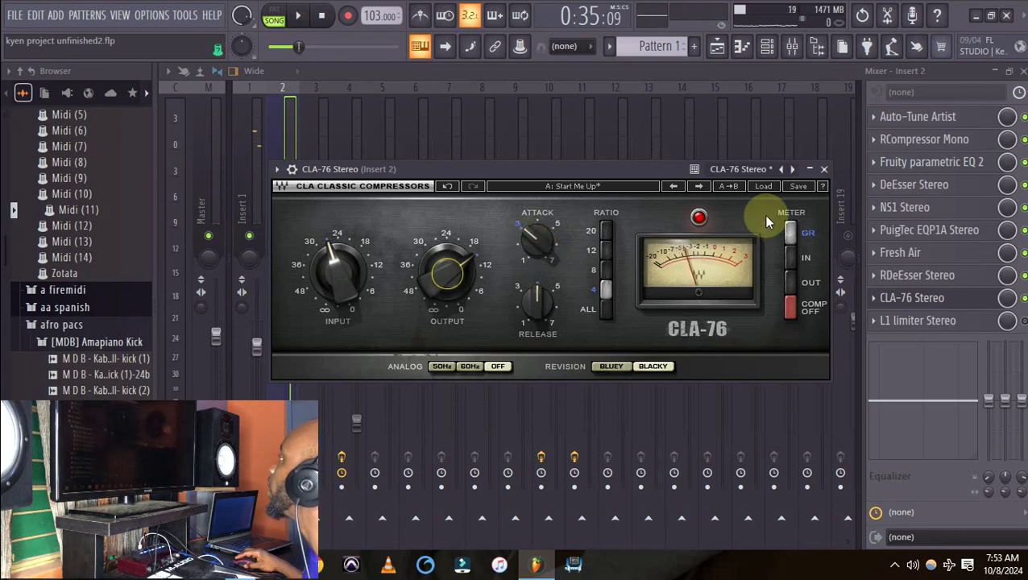
# Set the CLA-76 analog mode to 60Hz, audition the vocal and close the plugin window.
pyautogui.click(470, 368)
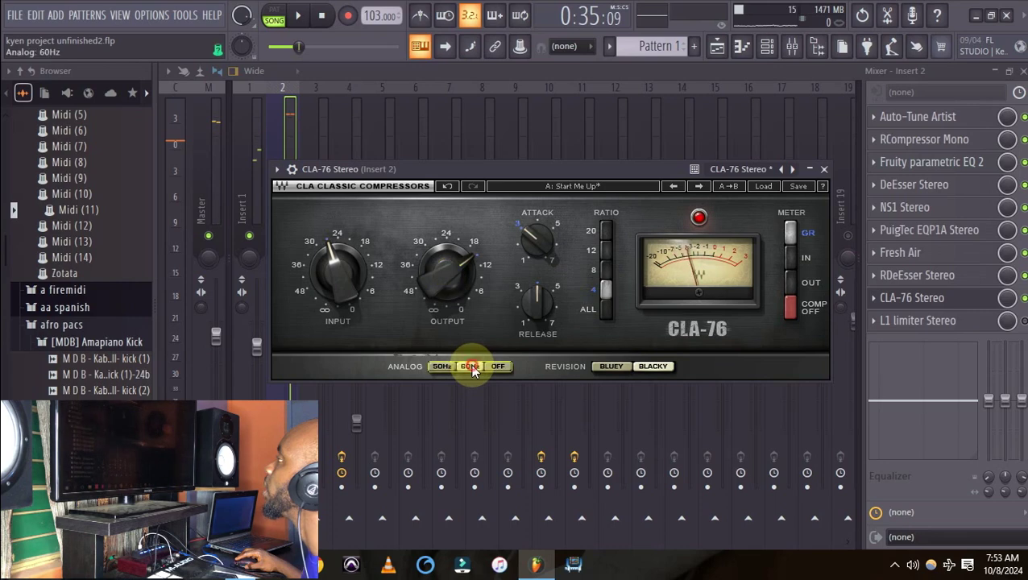
pyautogui.press('space')
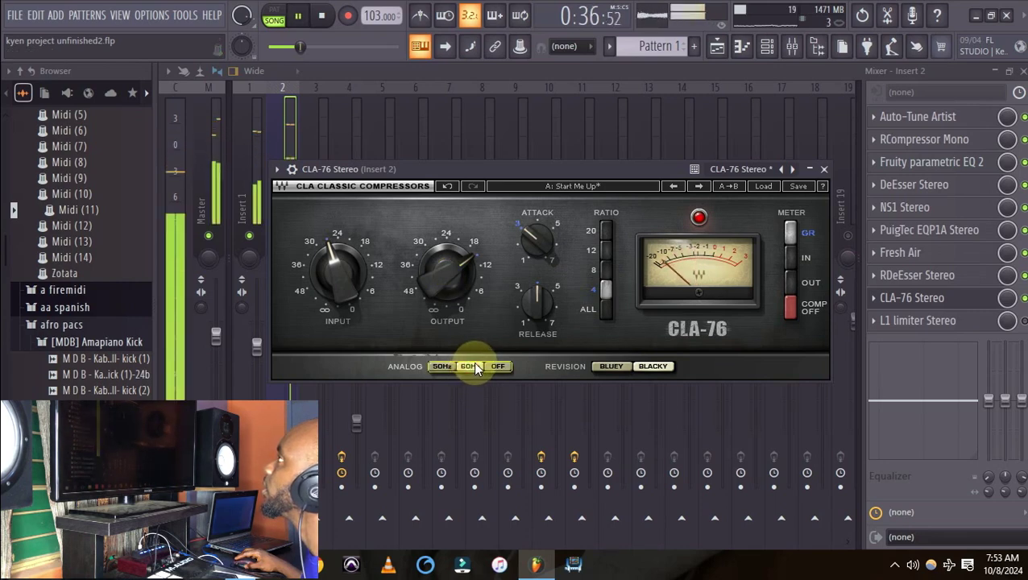
pyautogui.press('space')
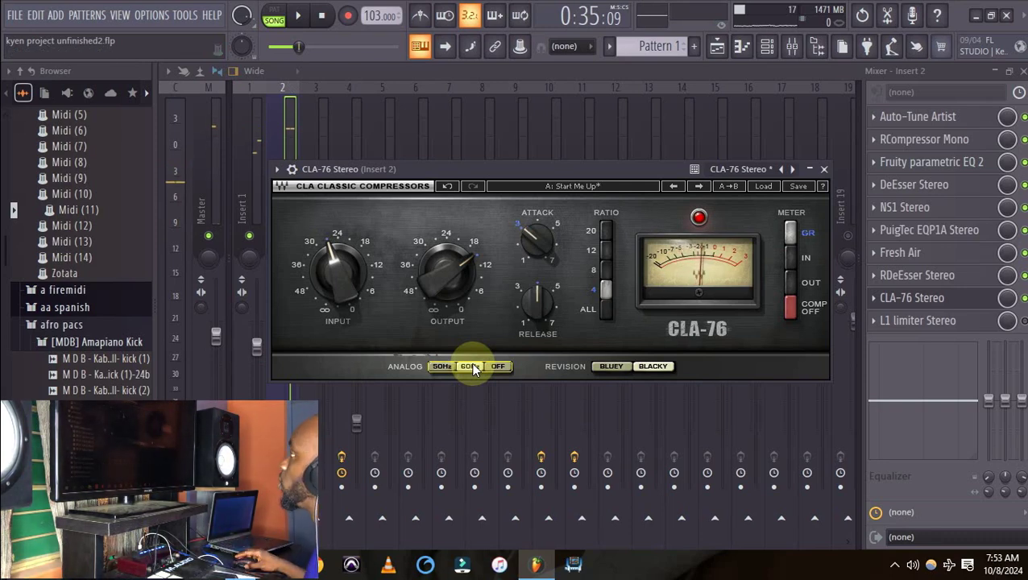
pyautogui.click(824, 171)
# Lower the Insert 2 fader to the height of Insert 1's and audition with the L1 limiter re-enabled.
pyautogui.press('space')
pyautogui.press('space')
pyautogui.moveTo(291, 327); pyautogui.dragTo(291, 341)
pyautogui.press('space')
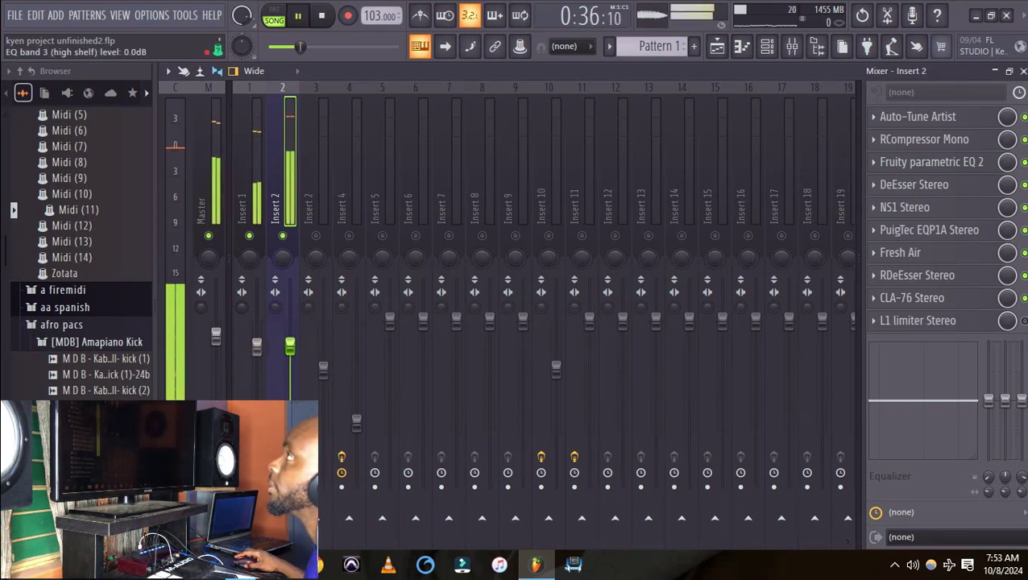
pyautogui.press('space')
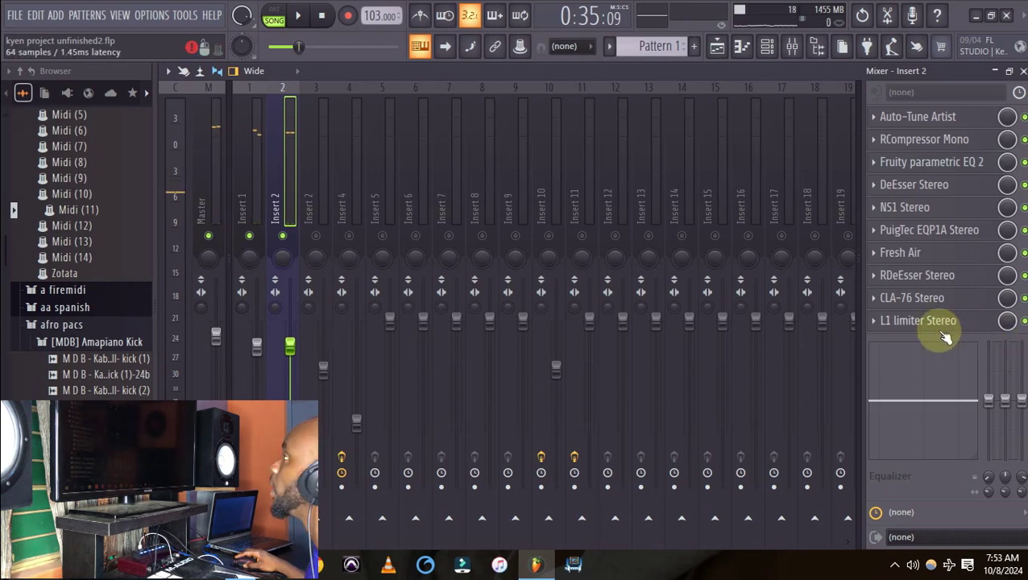
pyautogui.press('space')
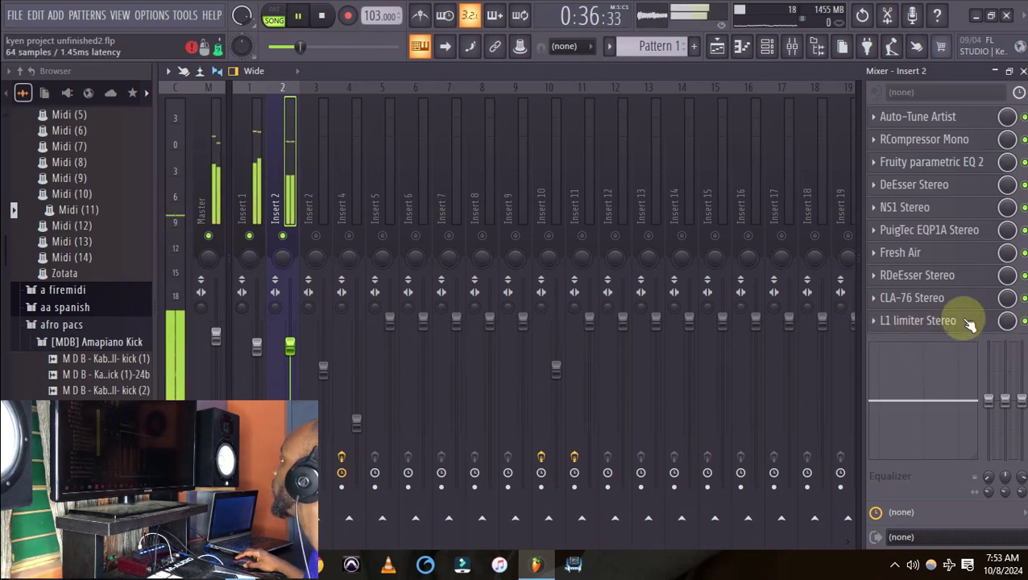
# Set the L1 limiter threshold to -0.9 dB and out ceiling to -2.9 dB, and close its window.
pyautogui.click(964, 321)
pyautogui.press('space')
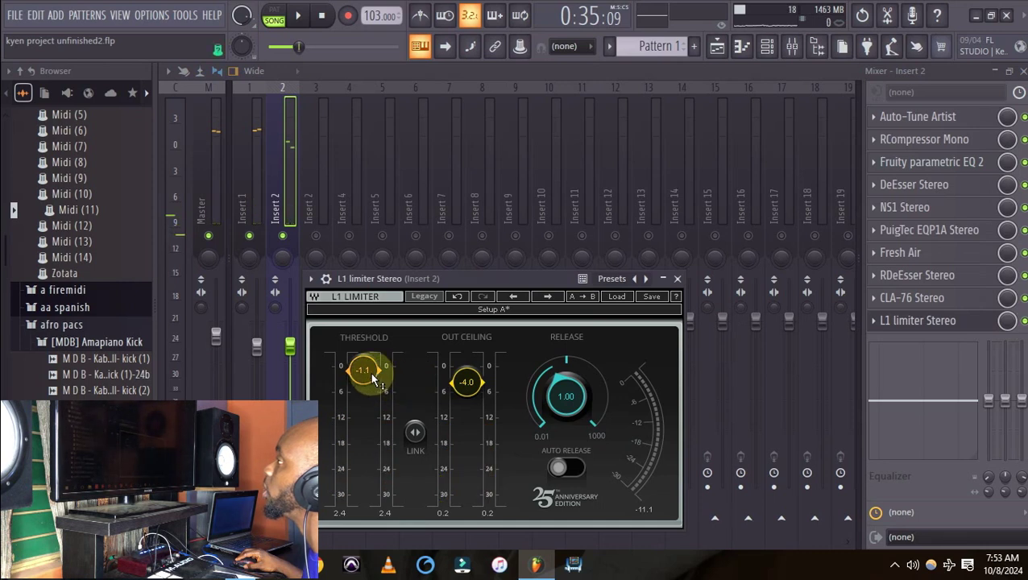
pyautogui.press('space')
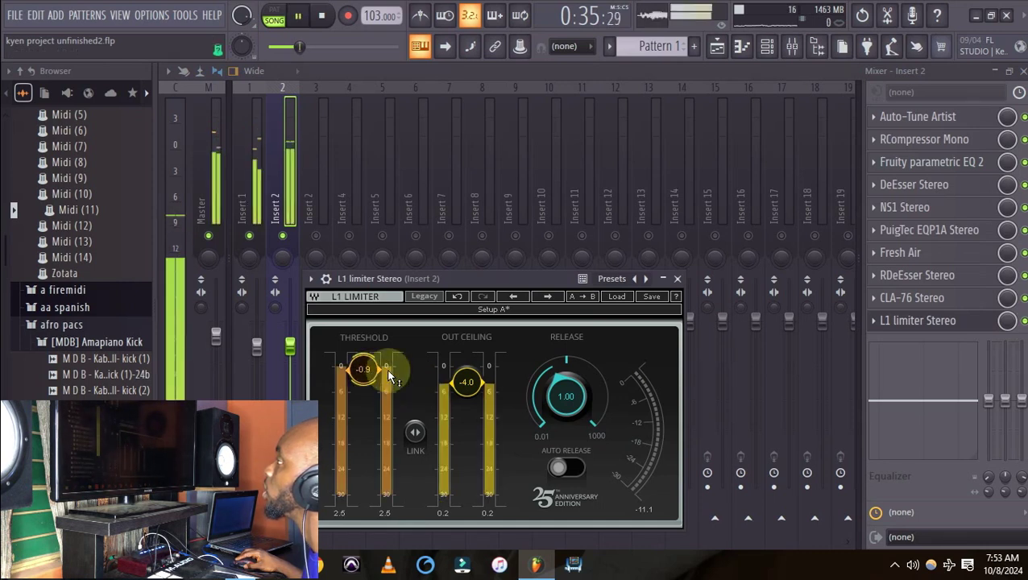
pyautogui.moveTo(471, 382); pyautogui.dragTo(470, 377)
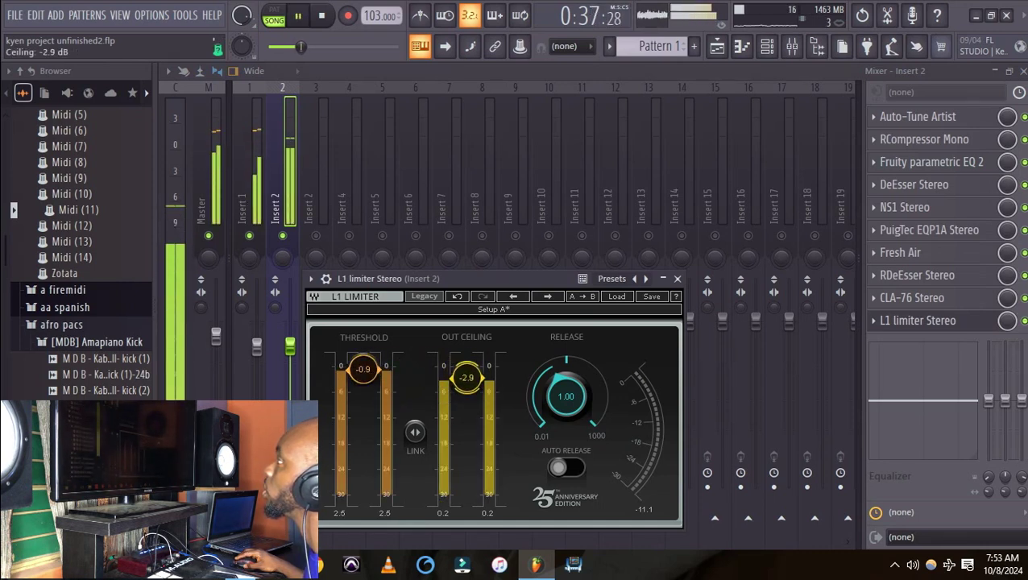
pyautogui.click(677, 278)
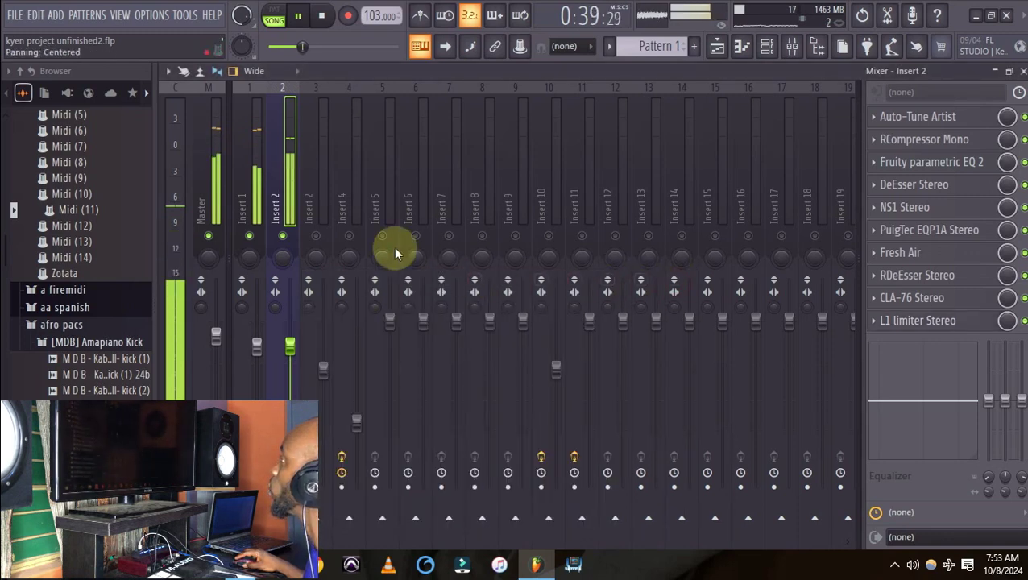
# Compare the Insert 2 vocal during playback with the L1 limiter bypassed and enabled, leaving it enabled.
pyautogui.press('space')
pyautogui.click(919, 321)
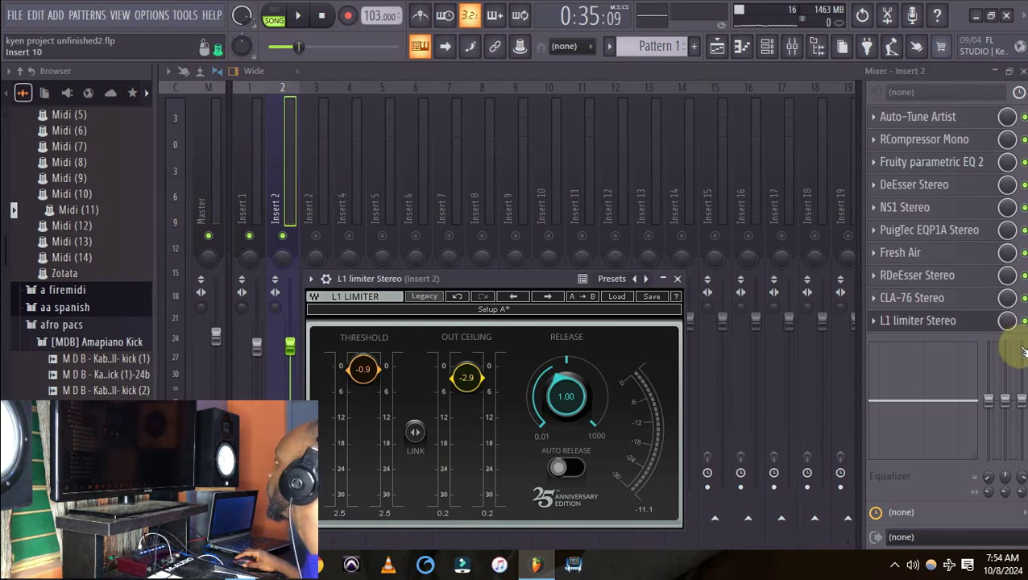
pyautogui.click(1025, 322)
pyautogui.press('space')
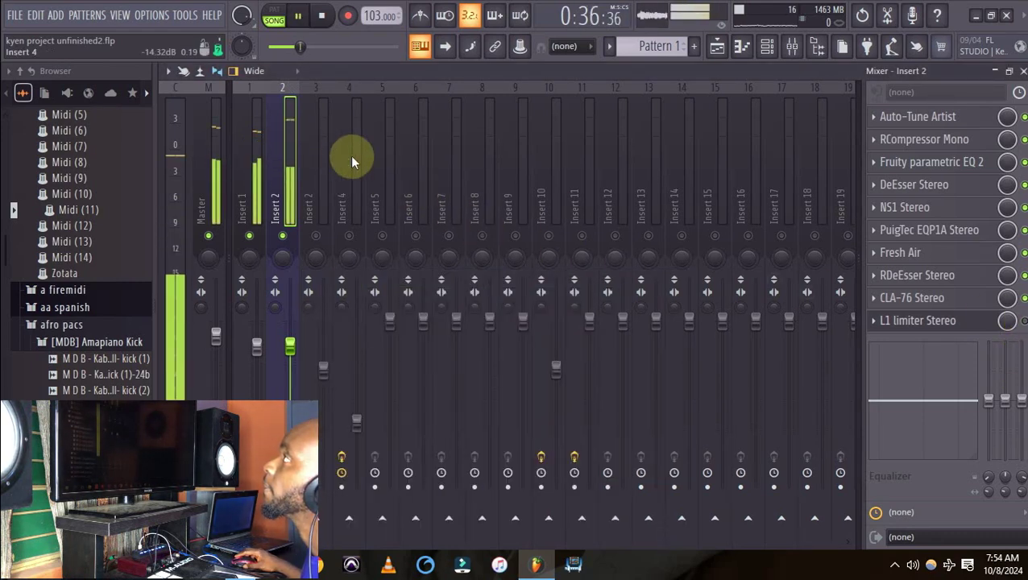
pyautogui.press('space')
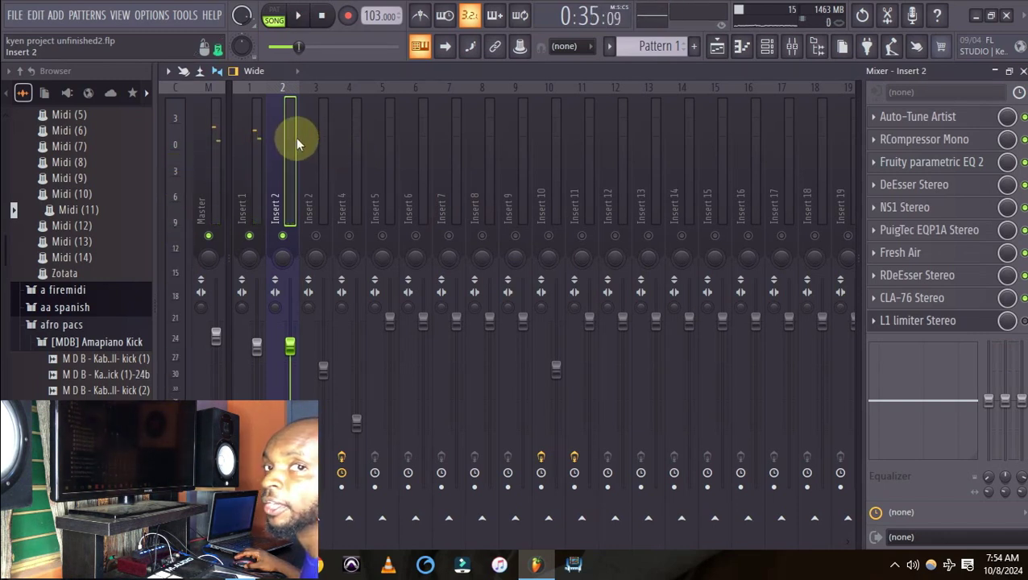
pyautogui.click(1025, 321)
pyautogui.press('space')
pyautogui.press('space')
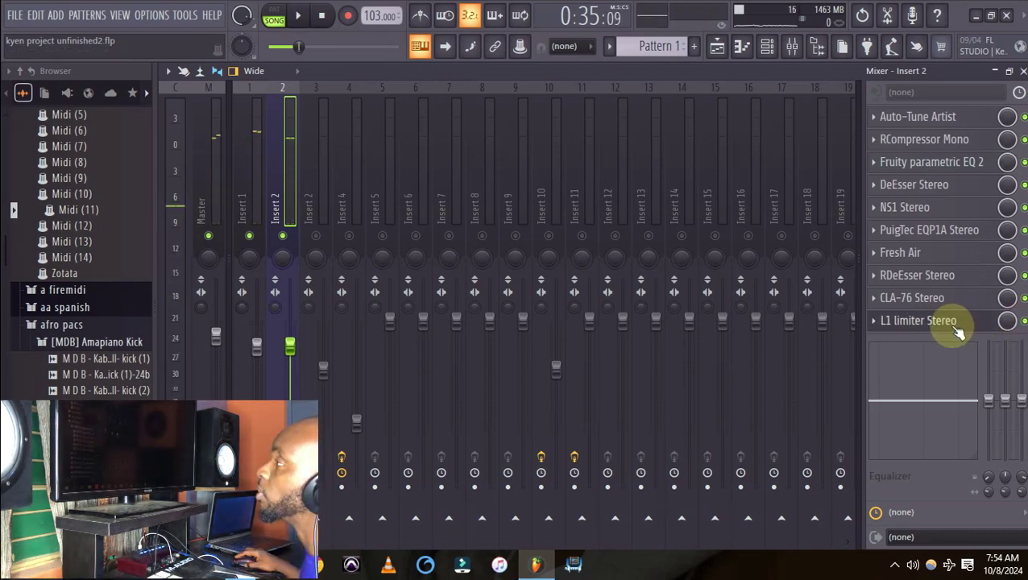
pyautogui.press('space')
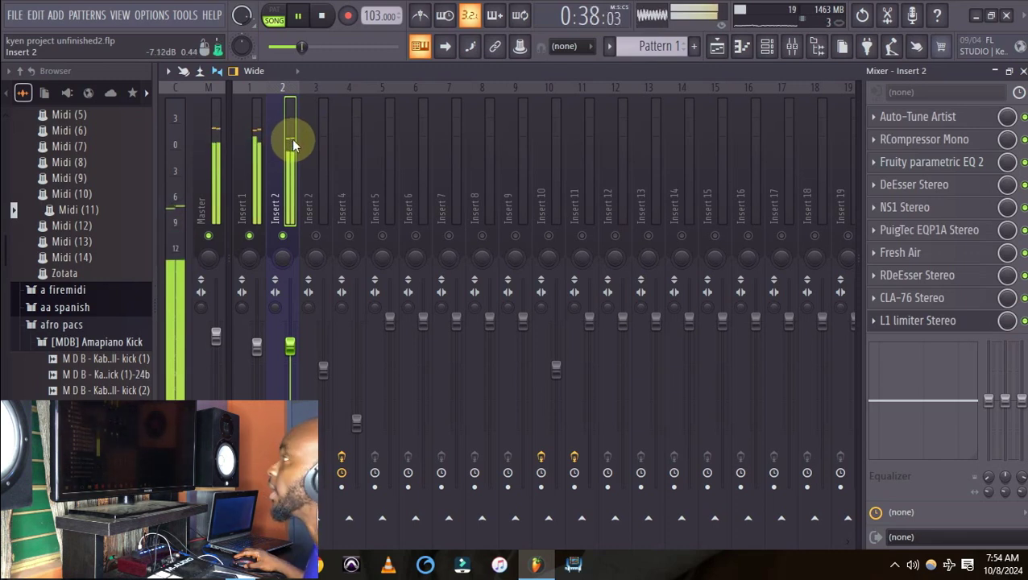
pyautogui.press('space')
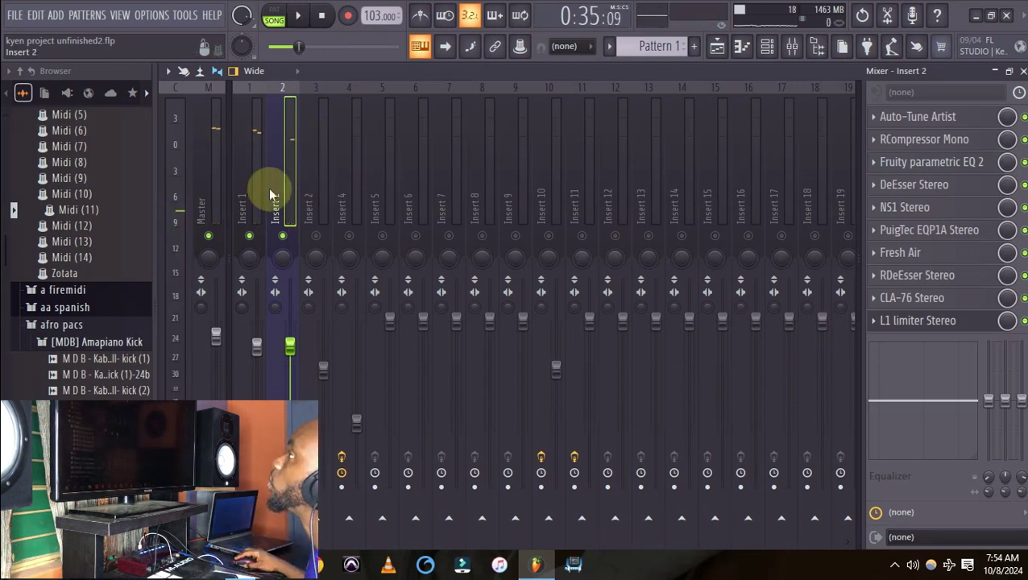
# Load Fruity Reeverb 2 into Insert 5's first effect slot, apply the Large Hall preset and close its window.
pyautogui.click(371, 182)
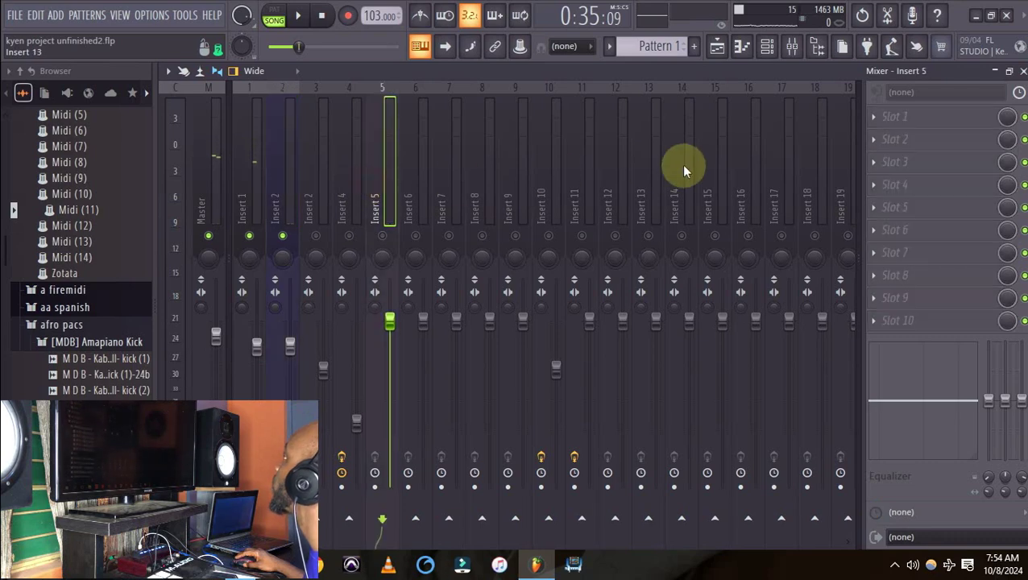
pyautogui.click(880, 121)
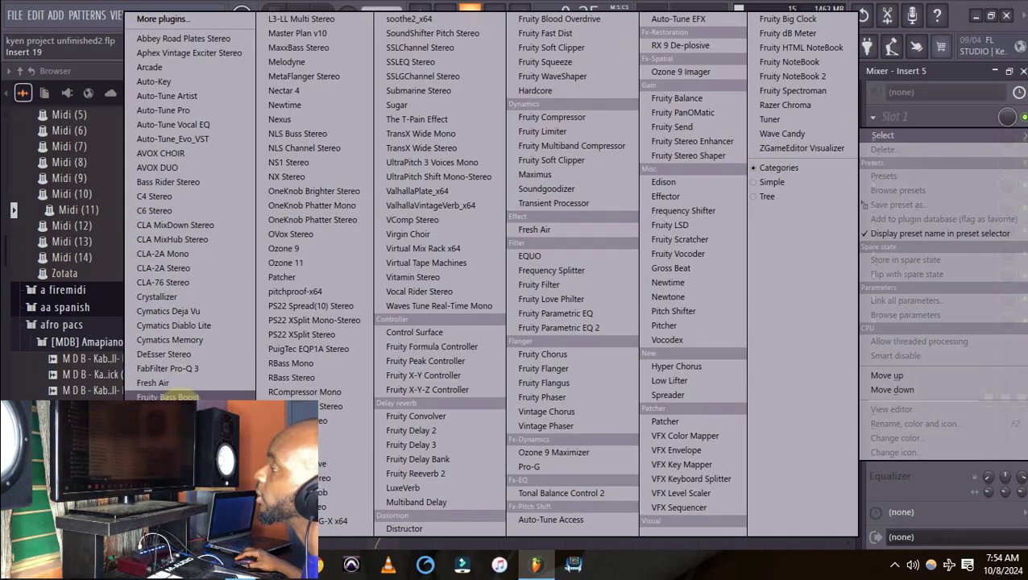
pyautogui.click(432, 475)
pyautogui.click(244, 222)
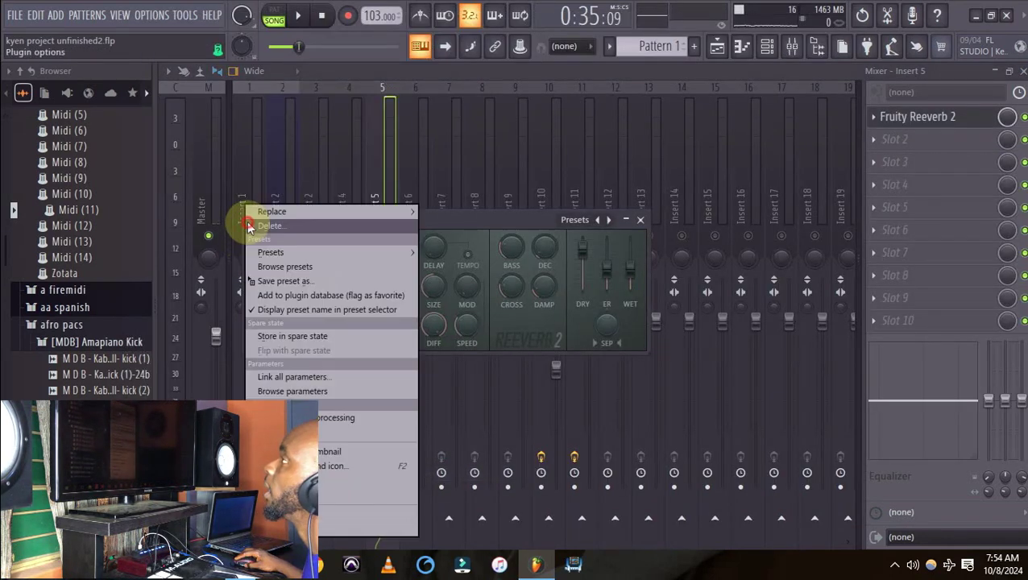
pyautogui.moveTo(305, 248)
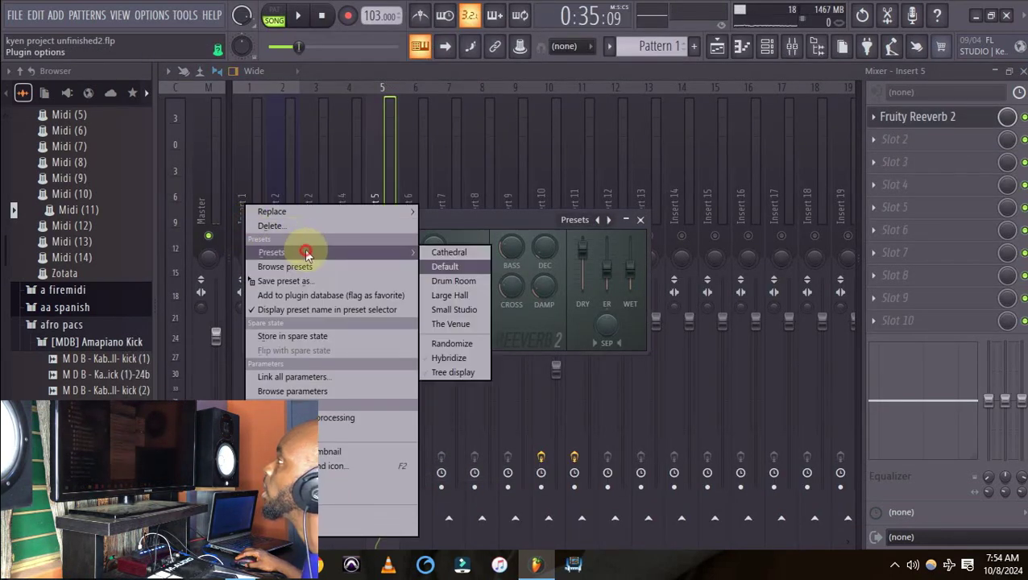
pyautogui.click(461, 295)
pyautogui.press('Escape')
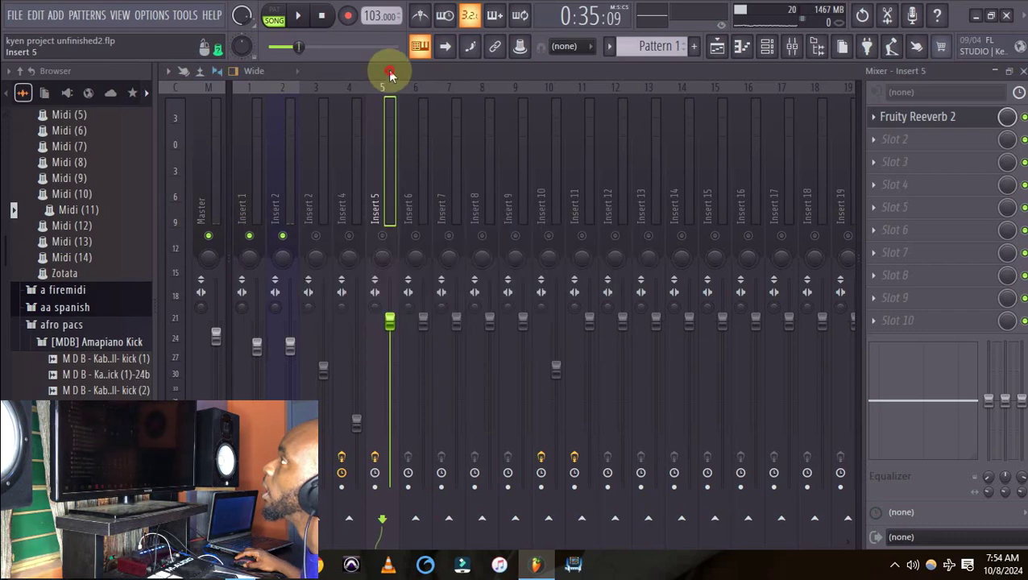
# Route Insert 2 to Insert 5 as a reverb send.
pyautogui.click(280, 192)
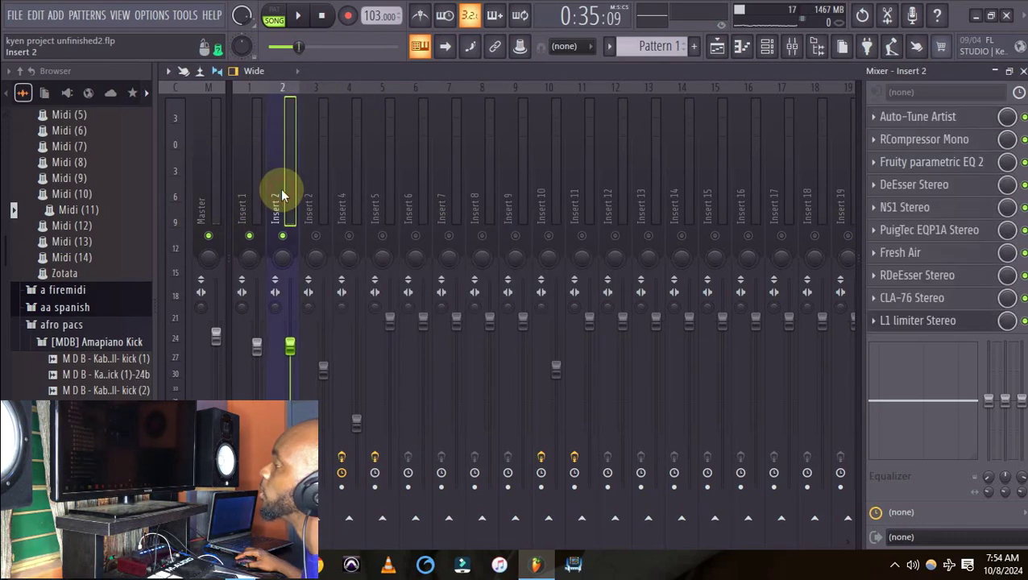
pyautogui.rightClick(385, 522)
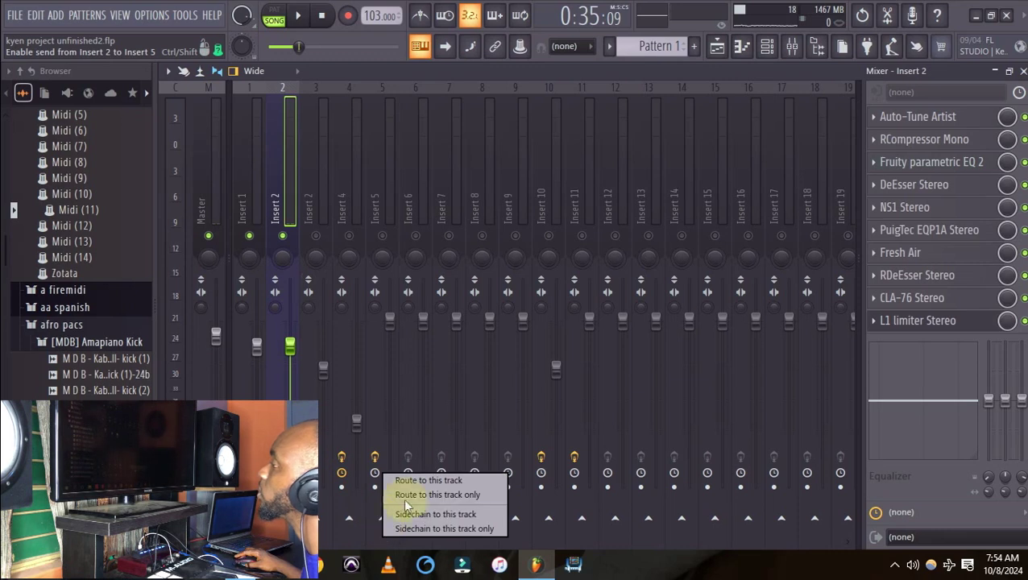
pyautogui.click(409, 487)
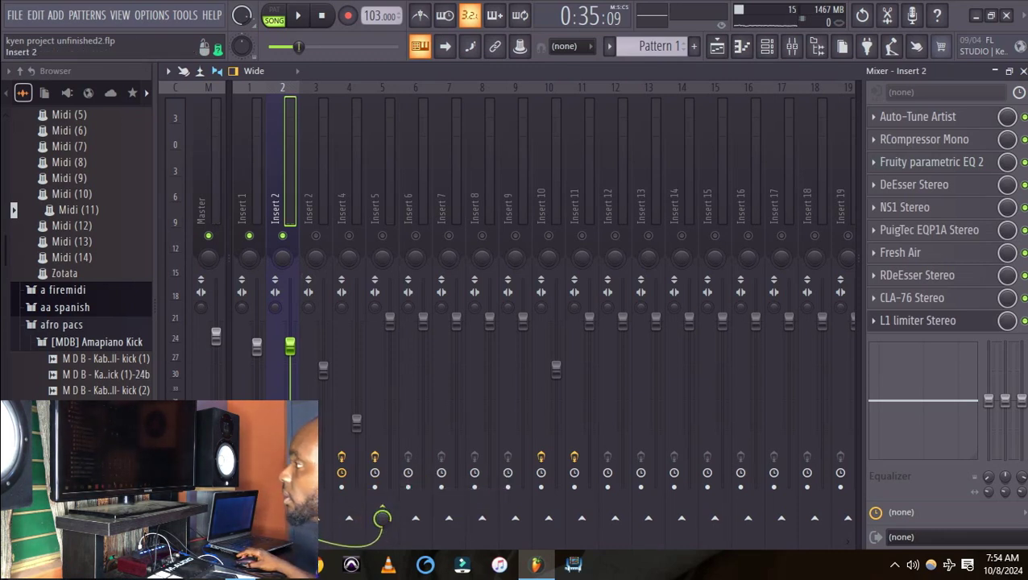
# Re-enable the send from Insert 2 to Insert 5 and lower its level to 27% (-20.8 dB) during playback.
pyautogui.hotkey('ctrl', 'z')
pyautogui.click(385, 518)
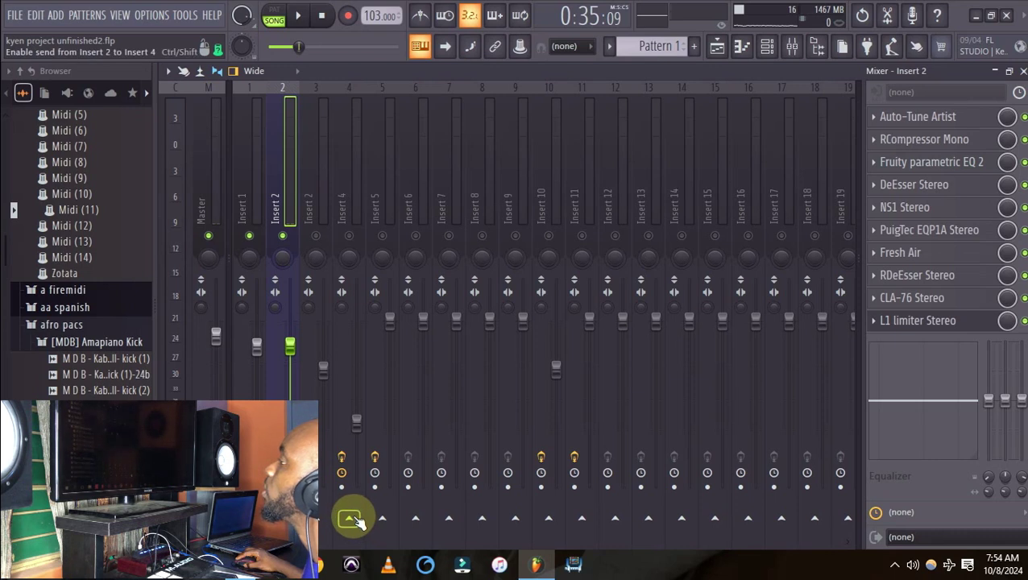
pyautogui.click(383, 517)
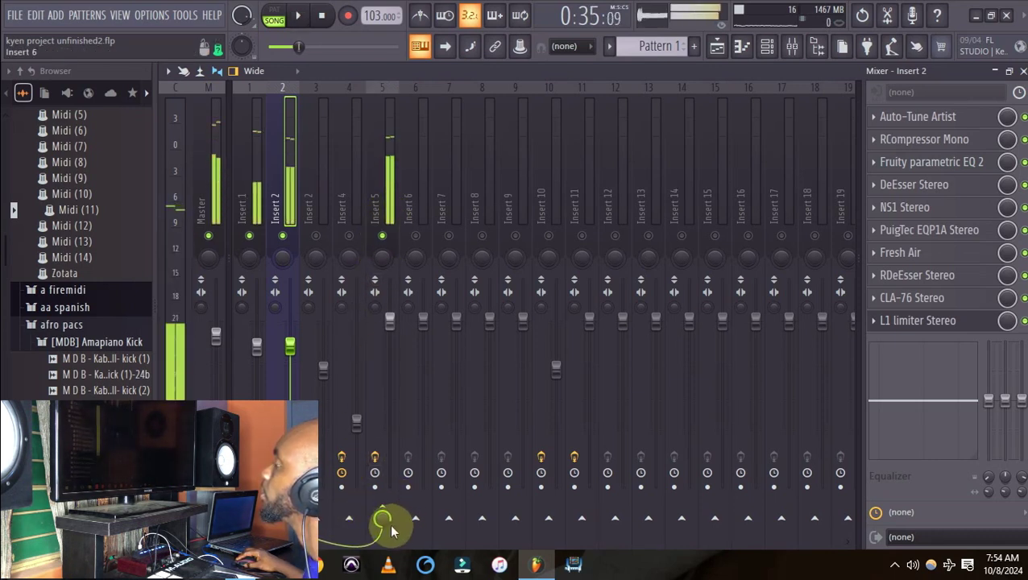
pyautogui.scroll(-5, 382, 516)
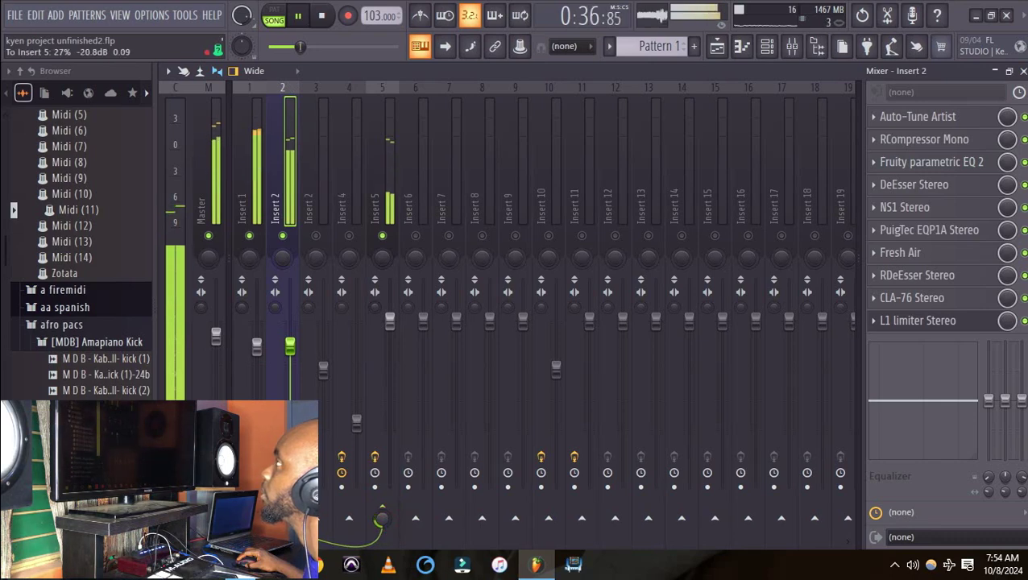
pyautogui.press('space')
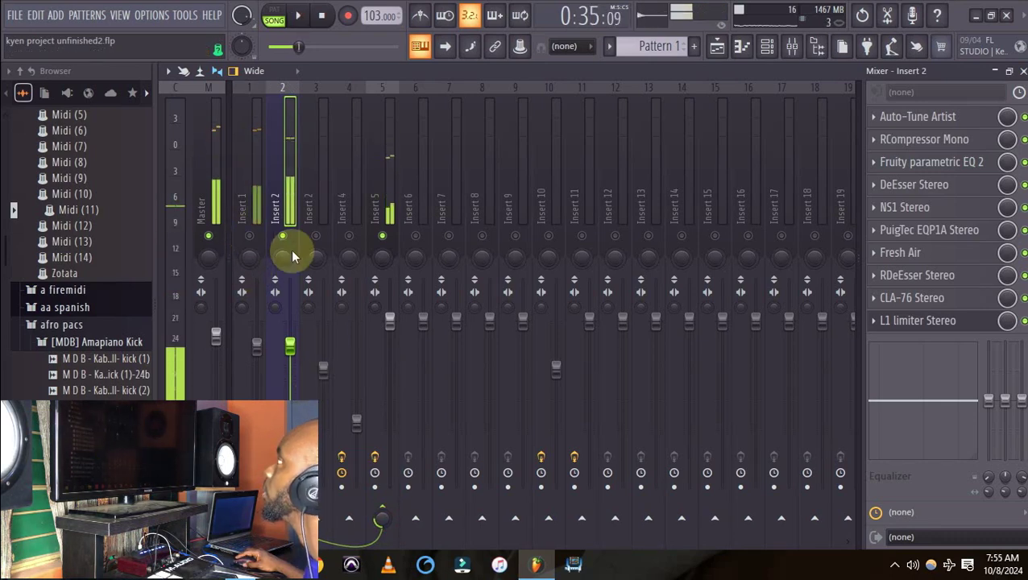
# Play the soloed Insert 2 vocal from about bar 17 to hear its reverb send on Insert 5.
pyautogui.click(716, 45)
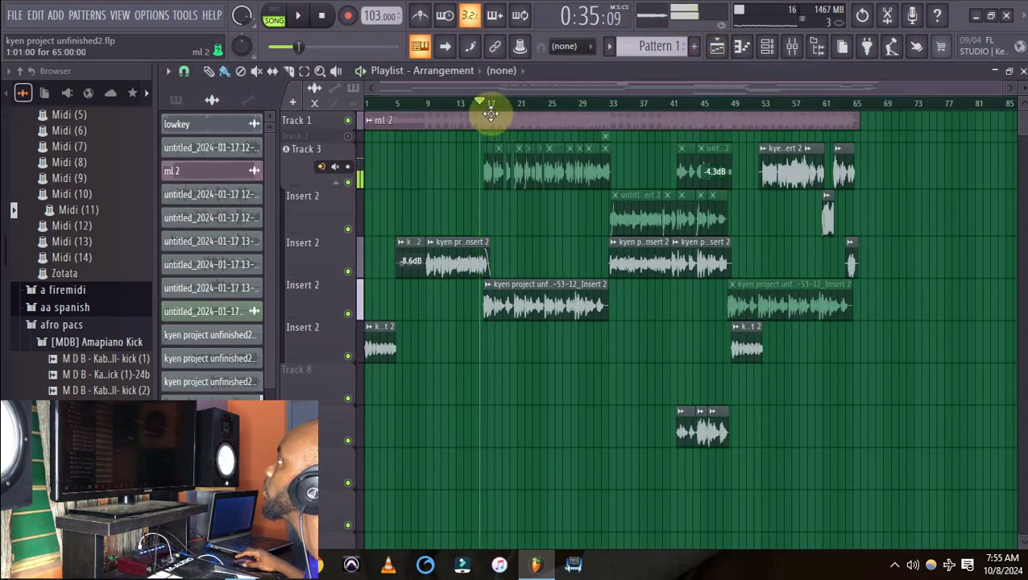
pyautogui.click(490, 106)
pyautogui.press('space')
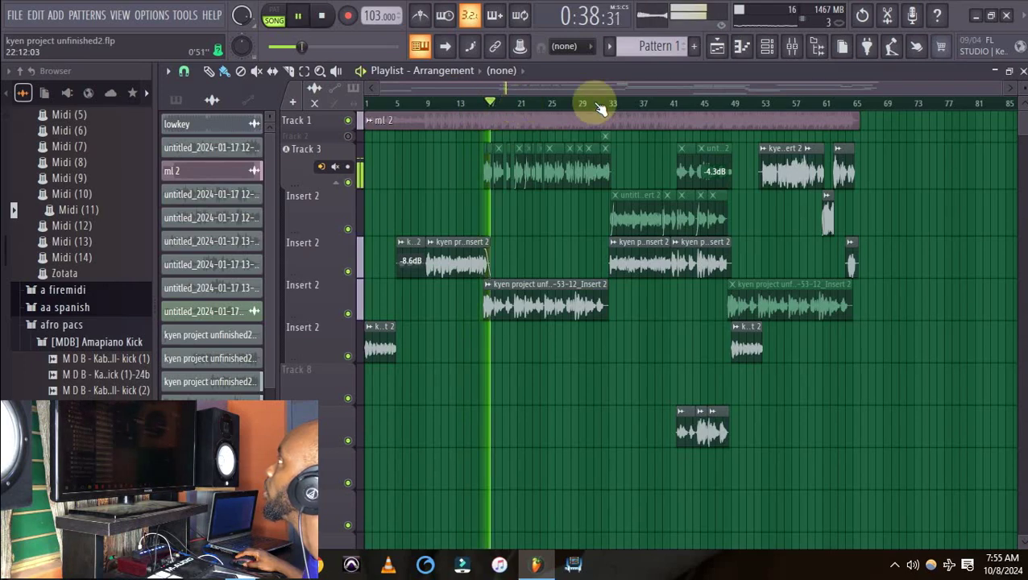
pyautogui.click(792, 46)
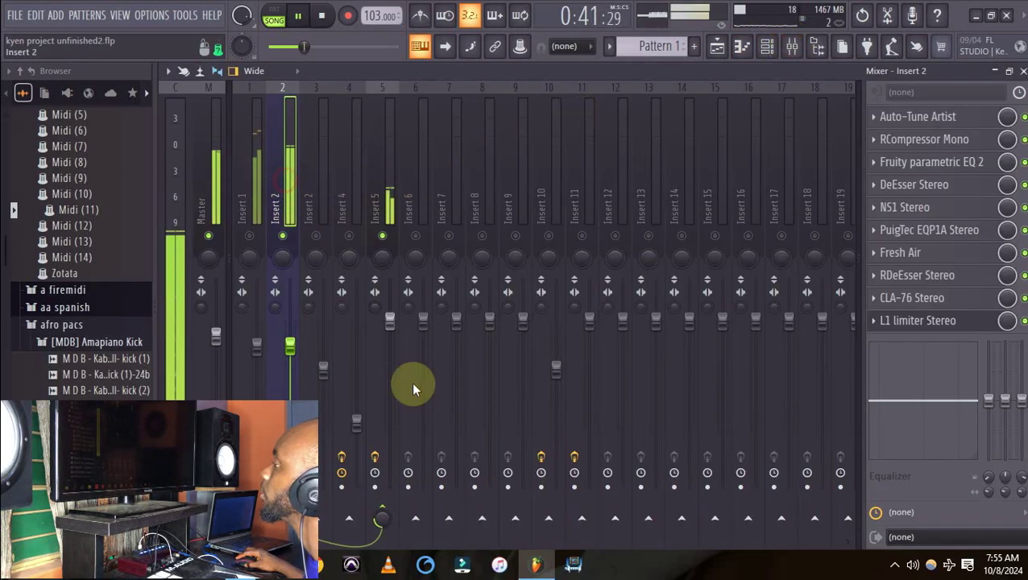
pyautogui.press('space')
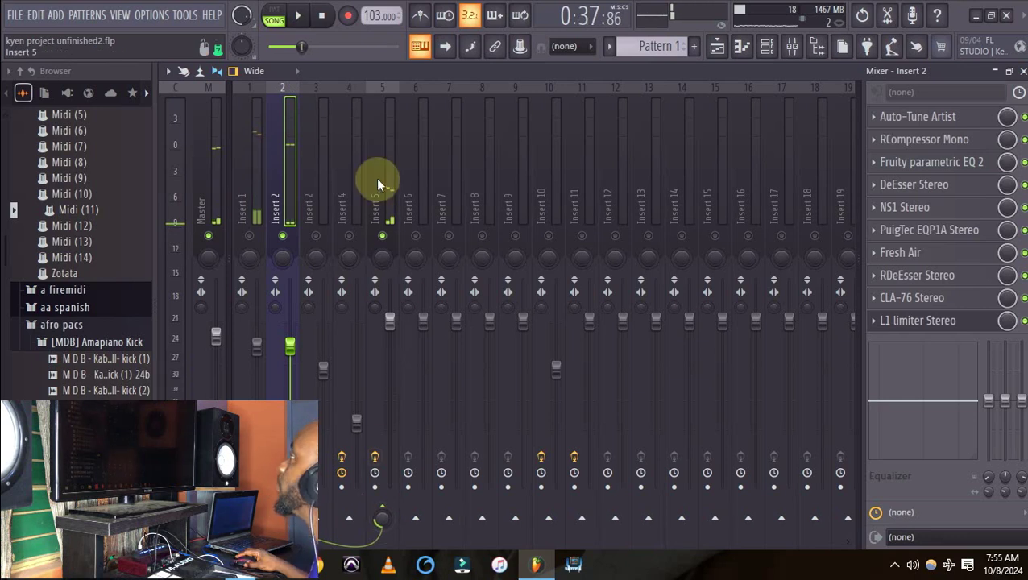
pyautogui.click(377, 177)
pyautogui.press('space')
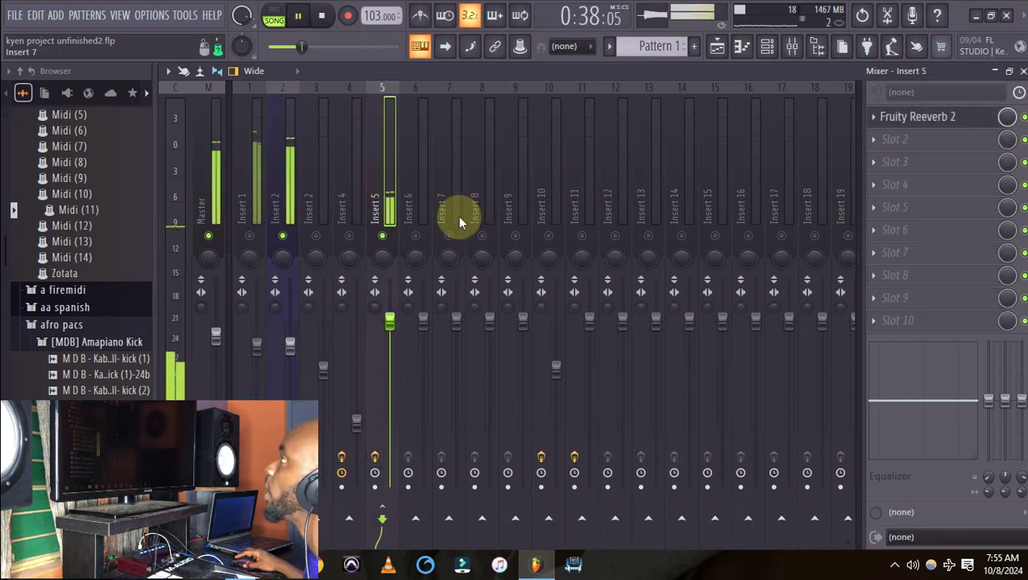
pyautogui.press('space')
pyautogui.click(289, 178)
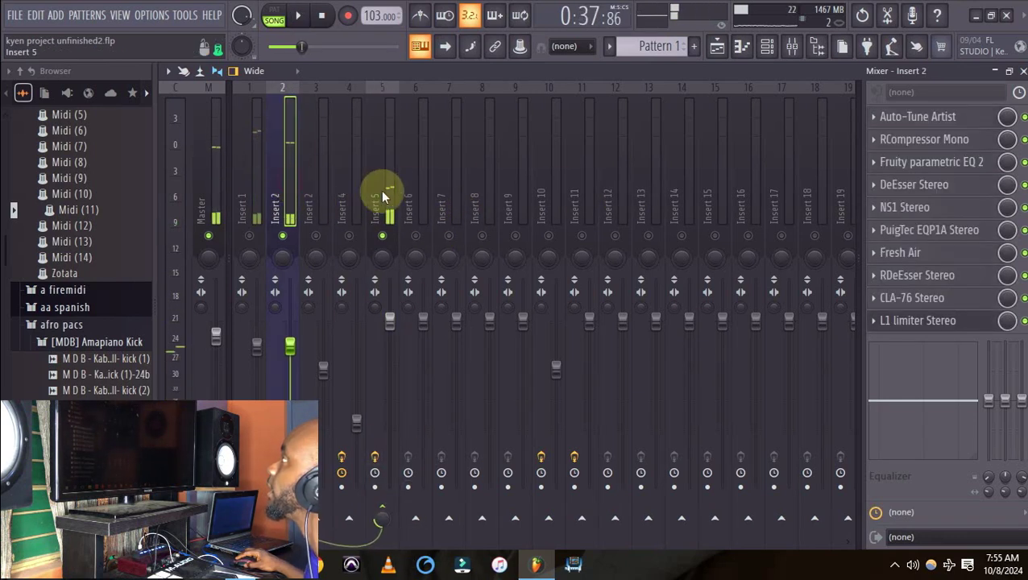
# Load Fruity Delay 2 into Insert 6's second effect slot, adjust its delay time and lower its input volume, and close its window.
pyautogui.click(420, 230)
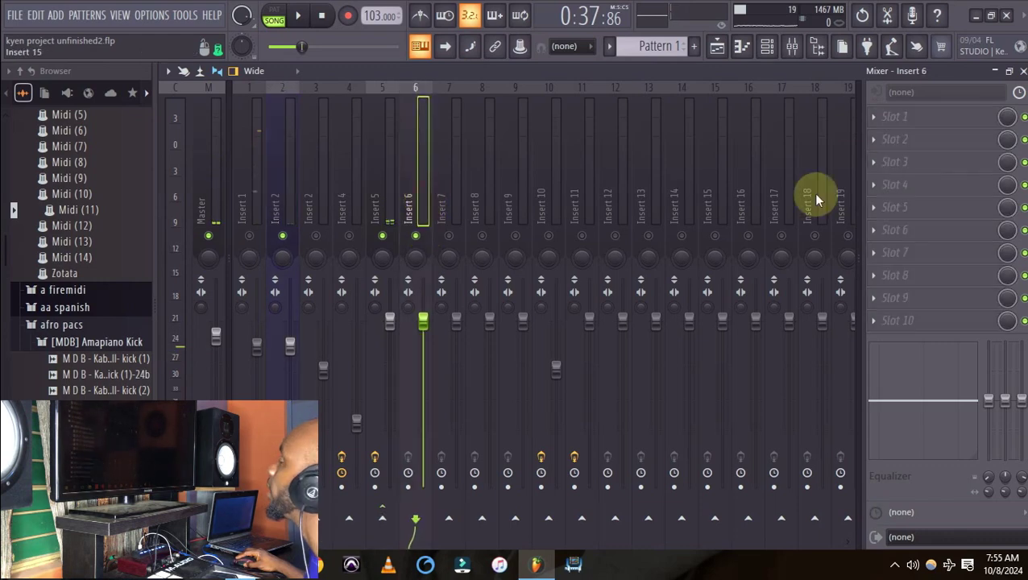
pyautogui.click(890, 144)
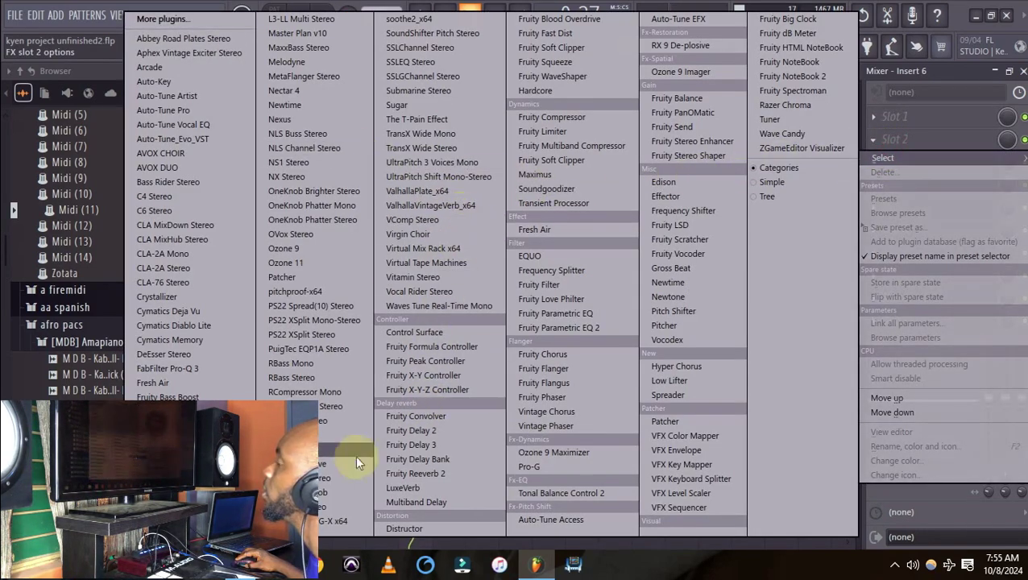
pyautogui.click(422, 438)
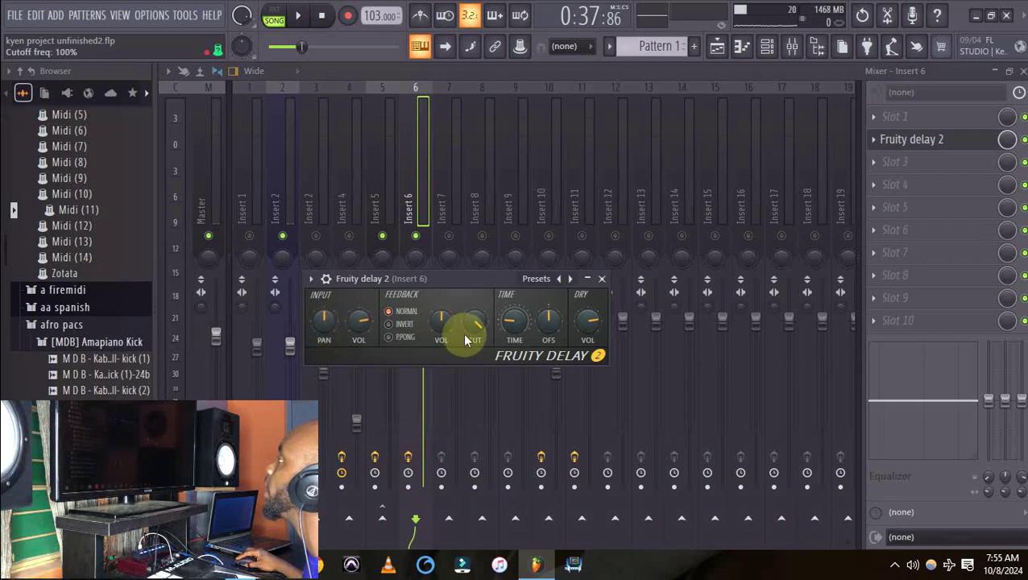
pyautogui.moveTo(517, 339); pyautogui.dragTo(516, 330)
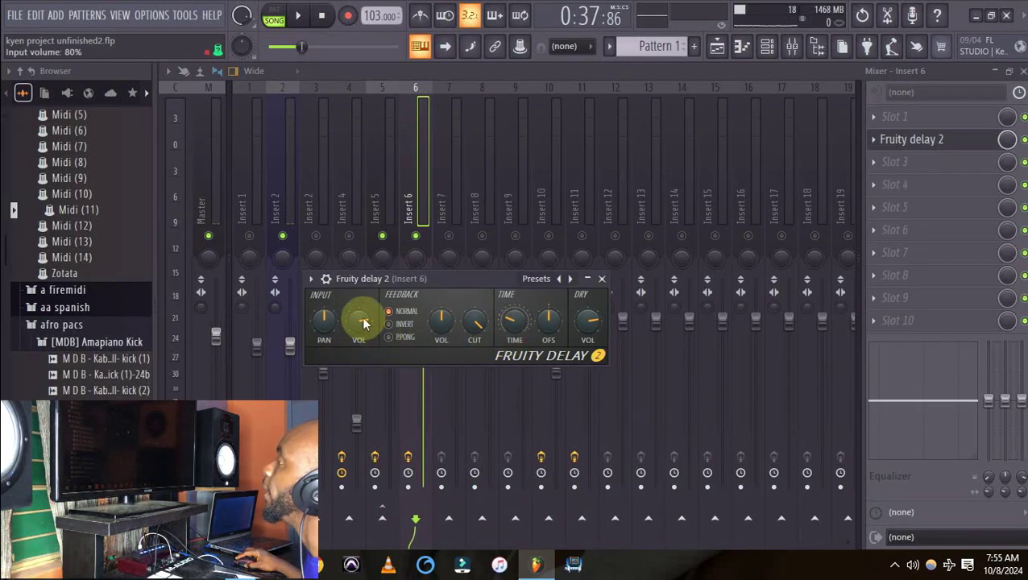
pyautogui.moveTo(362, 319); pyautogui.dragTo(361, 339)
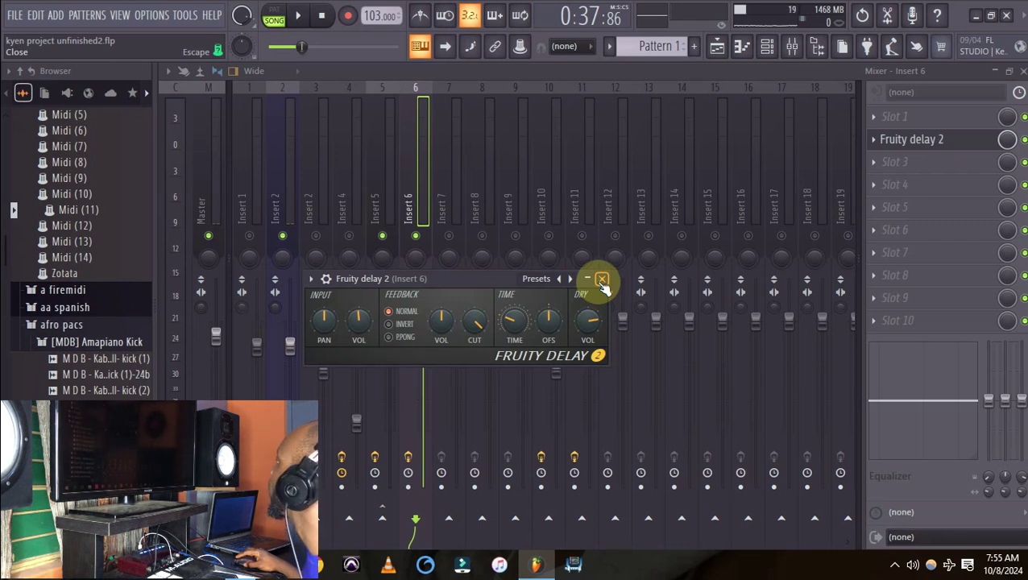
pyautogui.click(602, 279)
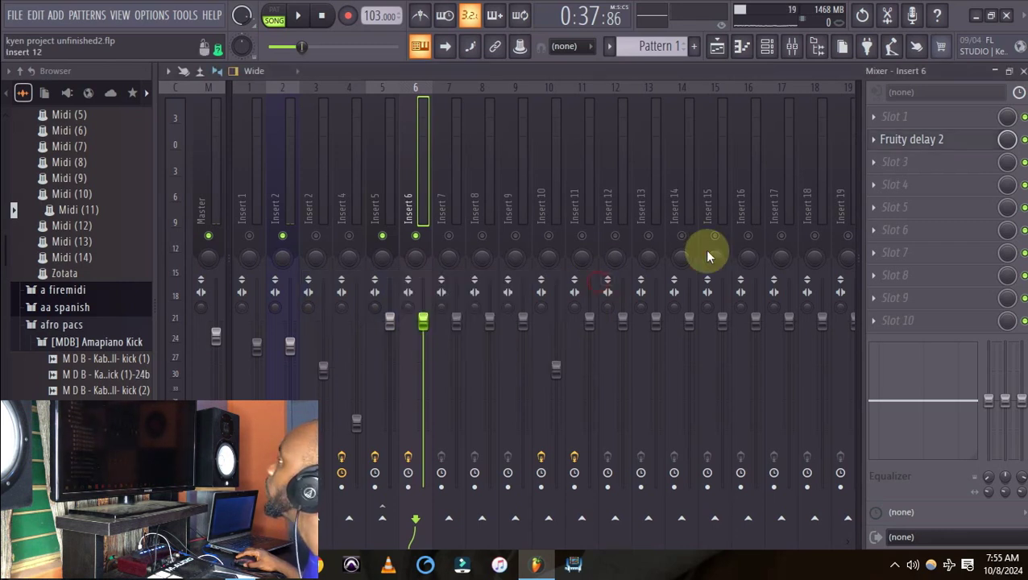
# Route Insert 2 to Insert 6 as a delay send, lower the send level and check the result during playback.
pyautogui.click(283, 183)
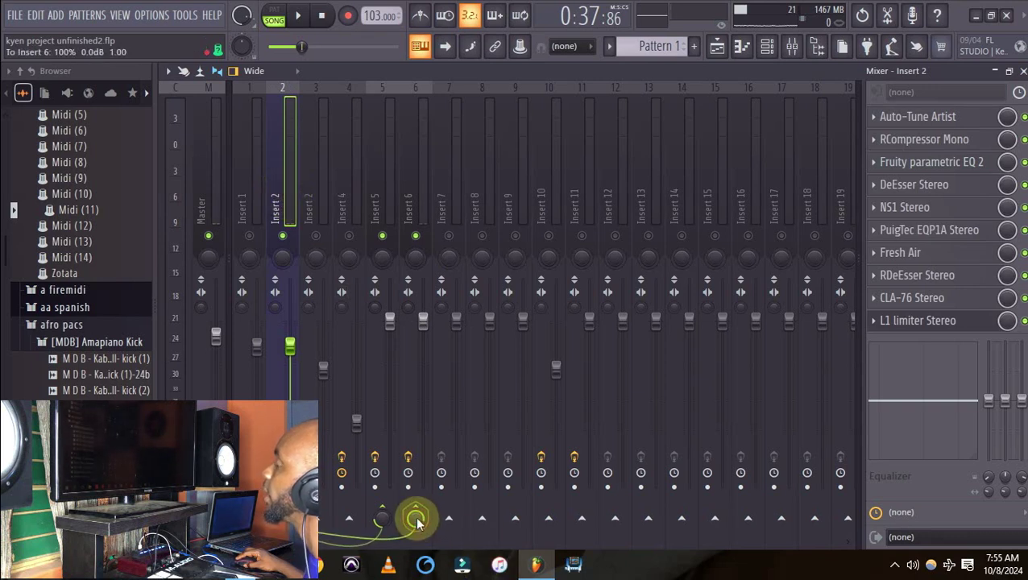
pyautogui.moveTo(416, 519); pyautogui.dragTo(416, 548)
pyautogui.press('space')
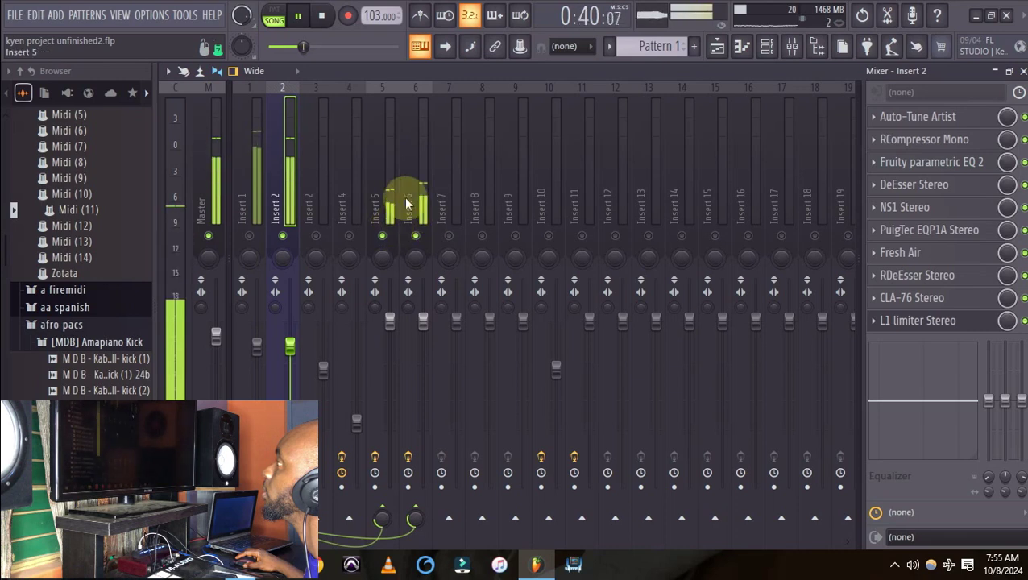
pyautogui.click(417, 180)
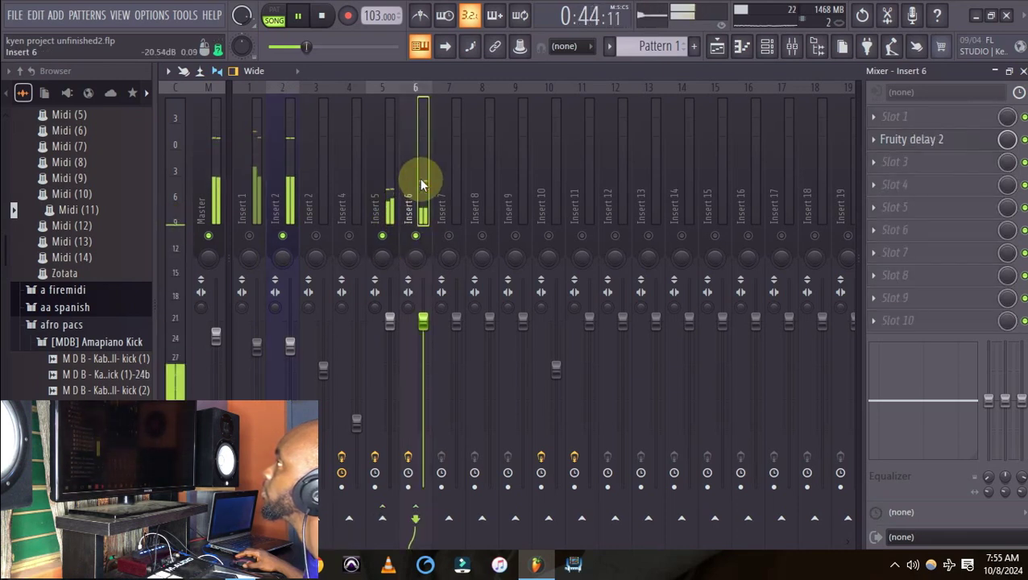
pyautogui.press('space')
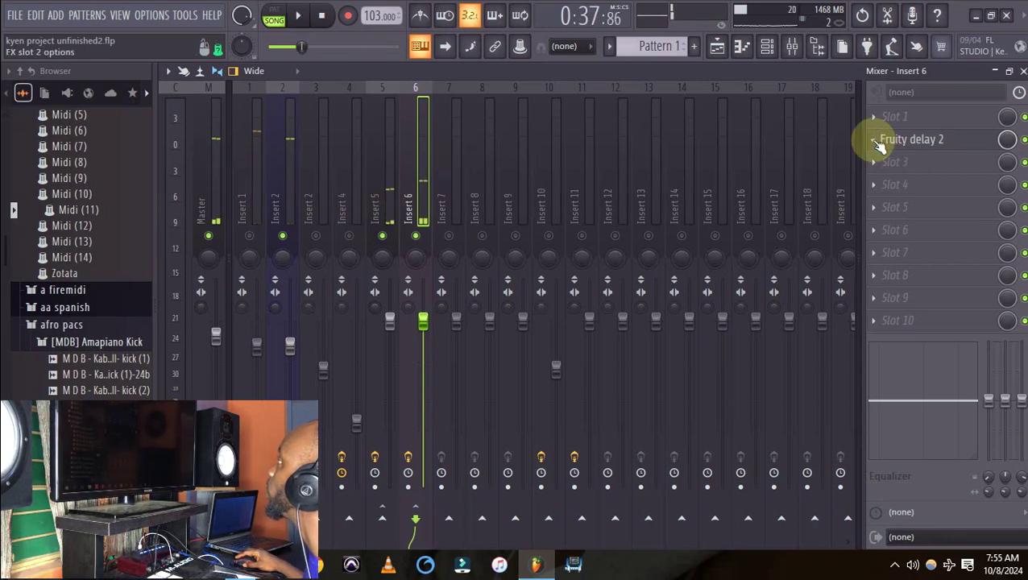
# Apply the Stereo effect preset to Insert 6's Fruity Delay 2 and adjust its delay time slightly.
pyautogui.click(878, 145)
pyautogui.moveTo(877, 201)
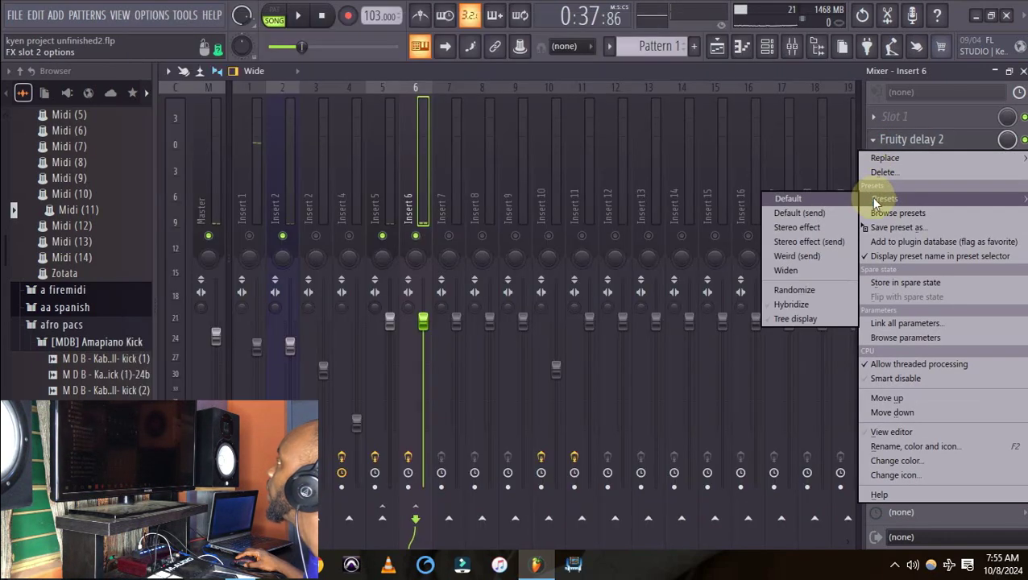
pyautogui.click(816, 230)
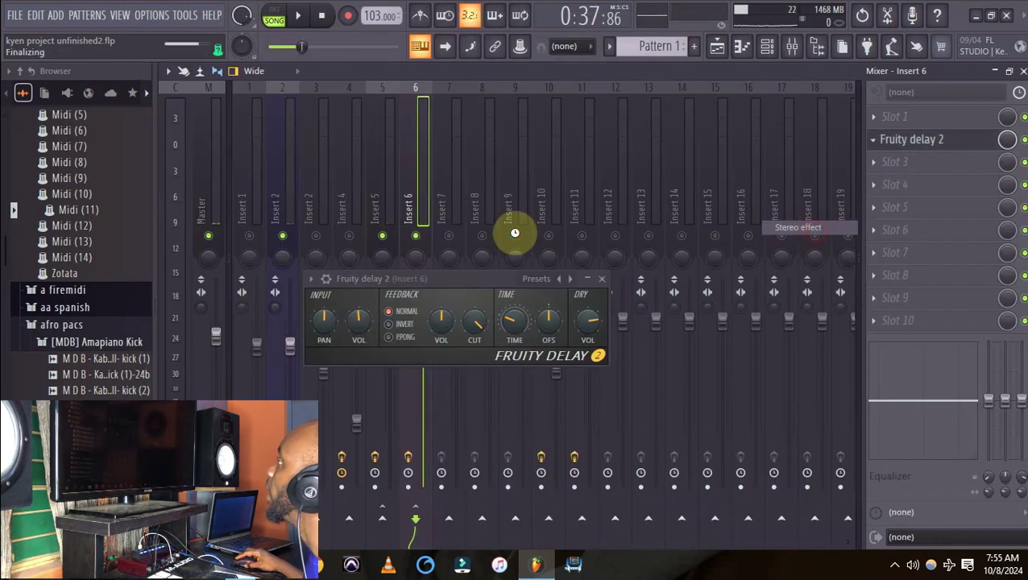
pyautogui.moveTo(511, 323); pyautogui.dragTo(511, 314)
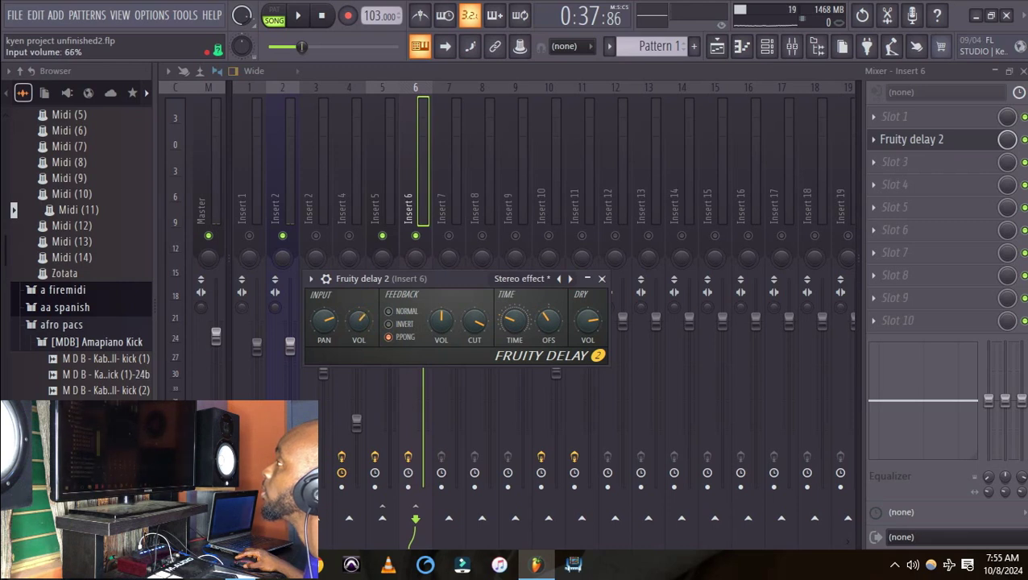
# Set the Fruity Delay 2 input volume to 49% during playback and close its window.
pyautogui.press('space')
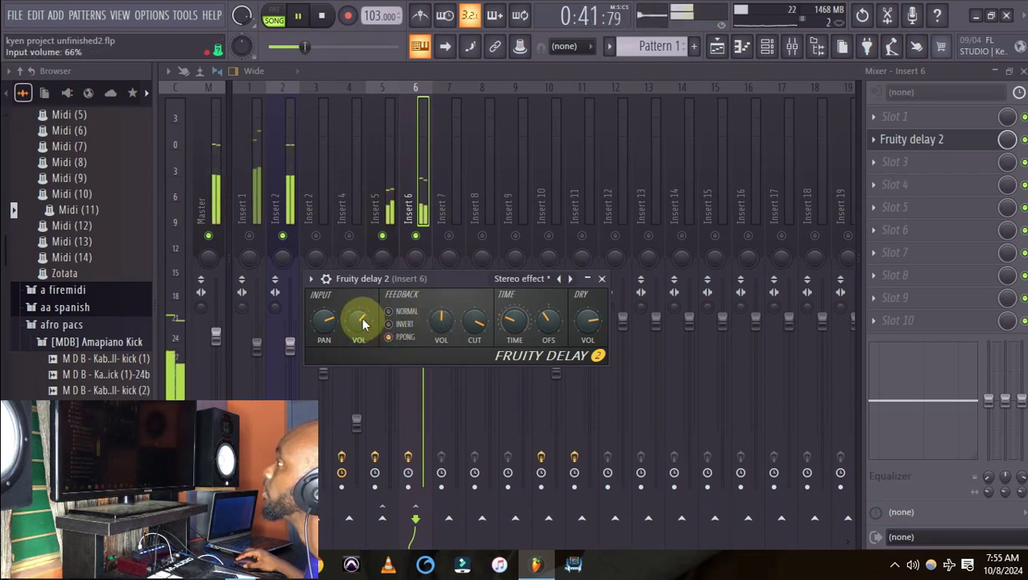
pyautogui.moveTo(359, 322); pyautogui.dragTo(358, 317)
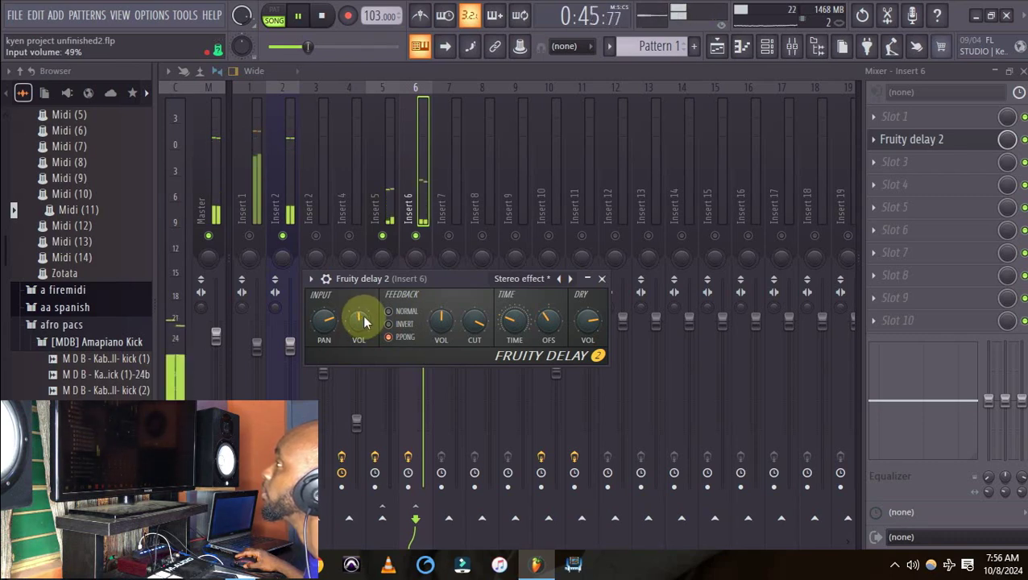
pyautogui.click(602, 279)
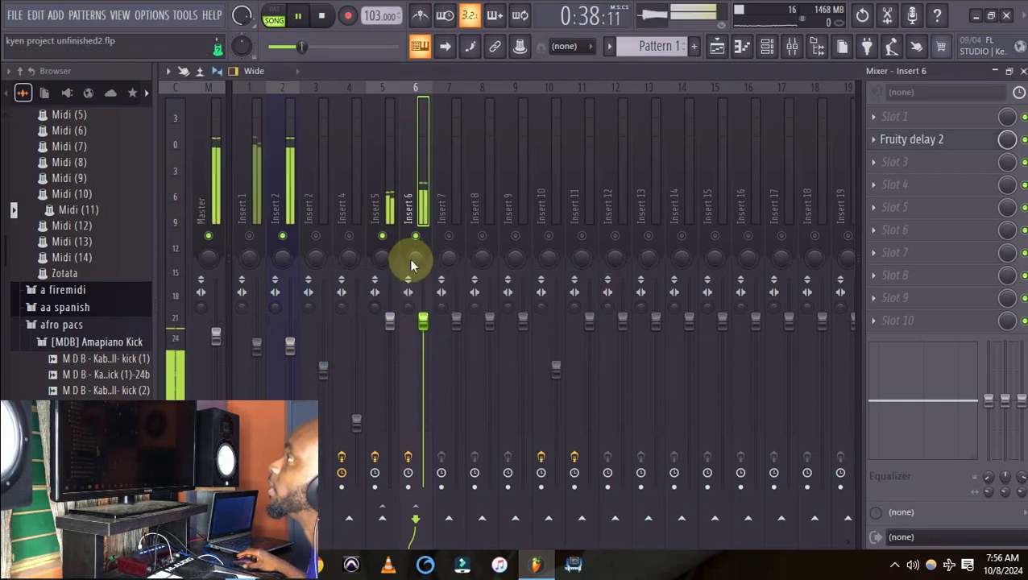
# Play the full unsoloed mix, lowering Insert 1's fader slightly and raising Insert 2's fader slightly.
pyautogui.press('space')
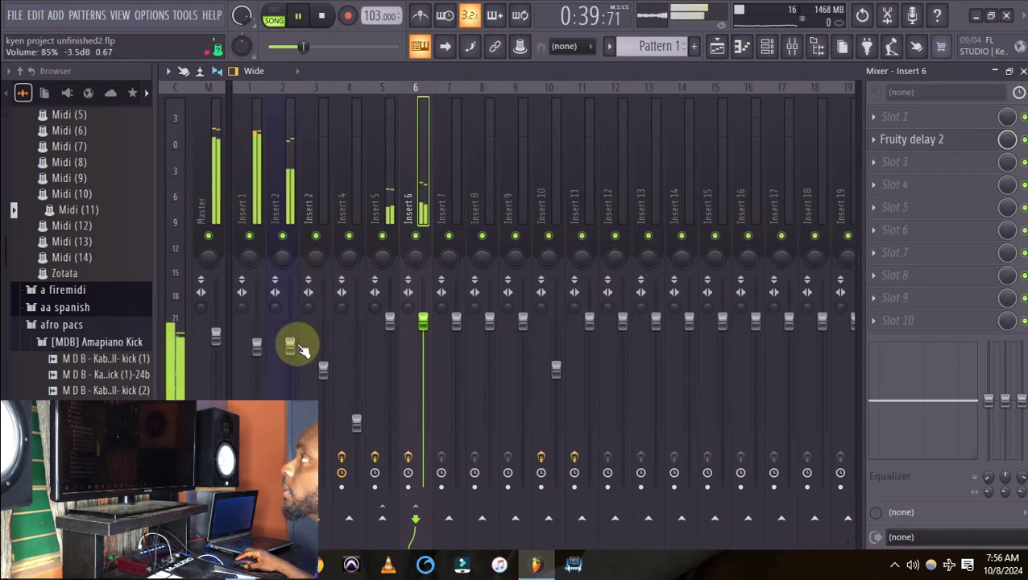
pyautogui.moveTo(256, 347); pyautogui.dragTo(256, 353)
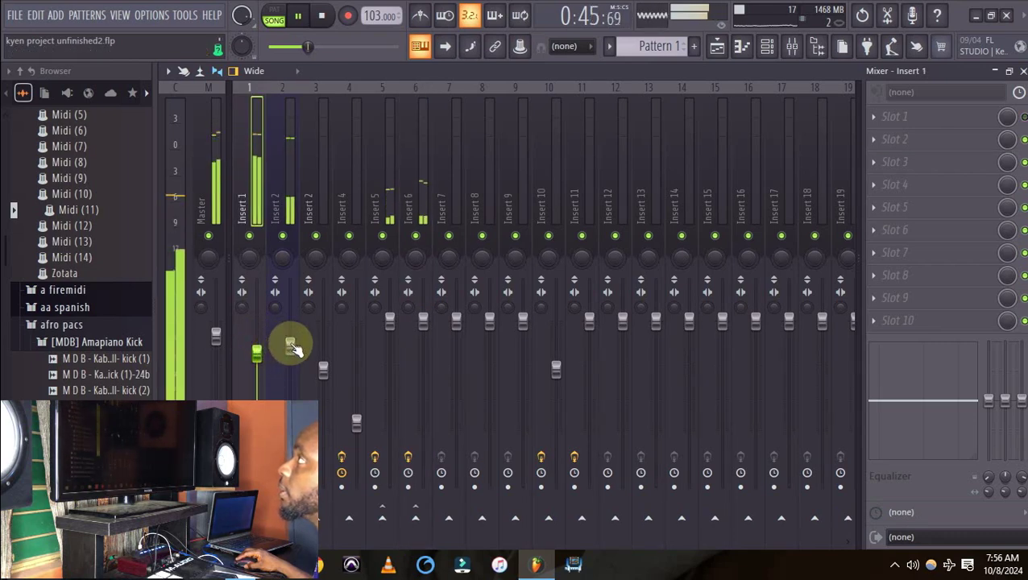
pyautogui.moveTo(294, 345); pyautogui.dragTo(294, 343)
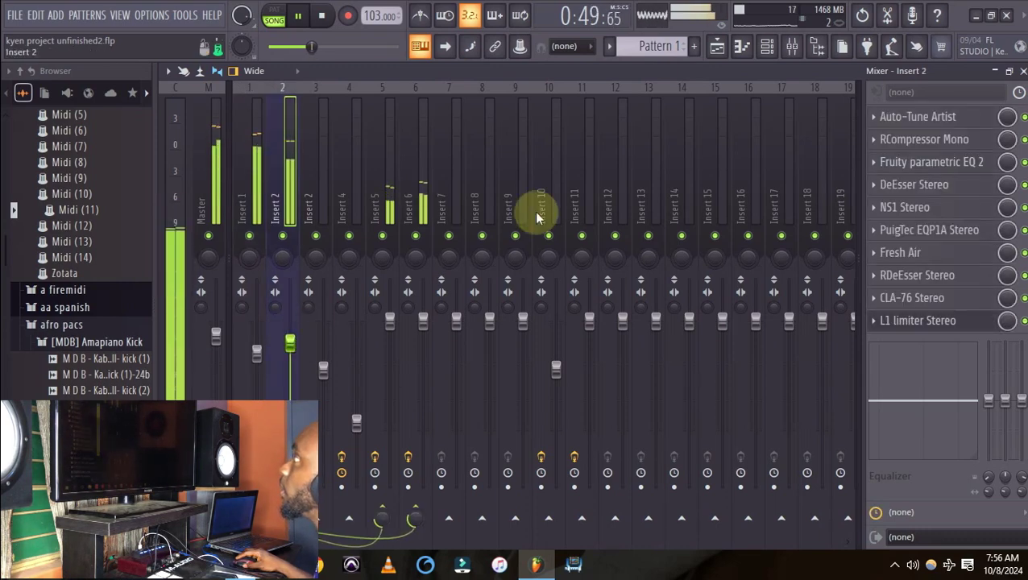
# Play the arrangement from about 0:17 in the playlist to check the vocal against the beat.
pyautogui.click(717, 47)
pyautogui.press('space')
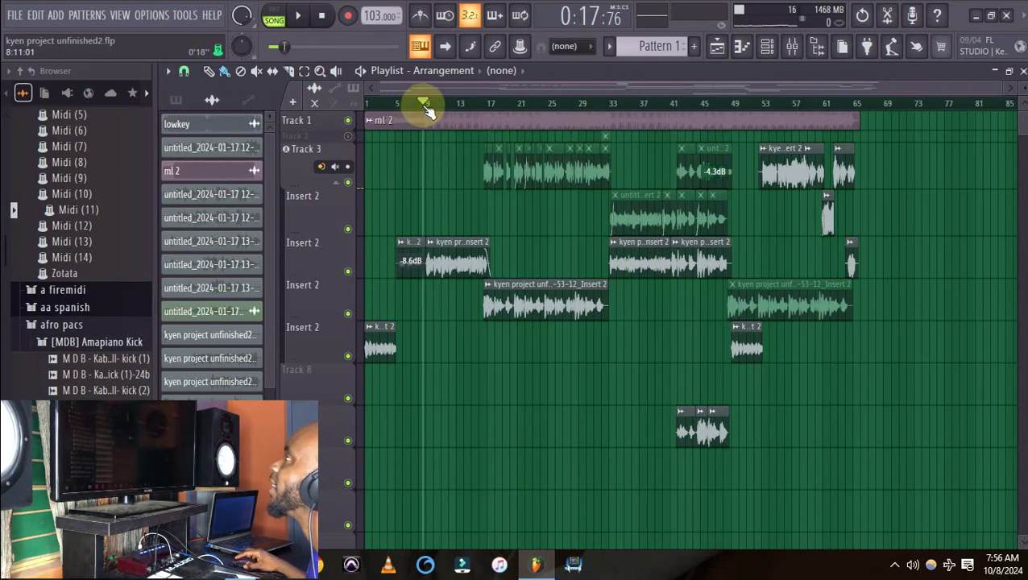
pyautogui.press('space')
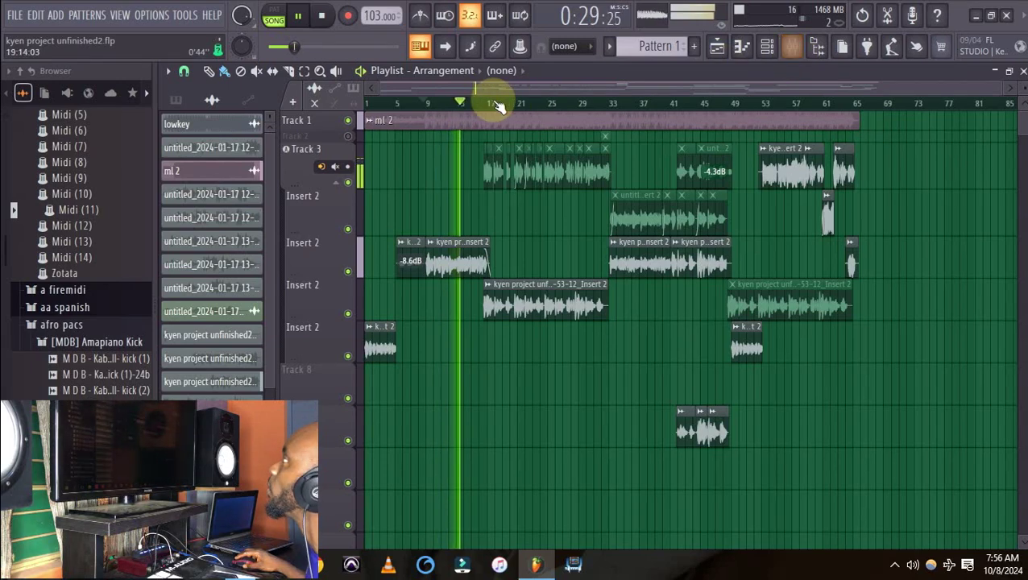
pyautogui.press('space')
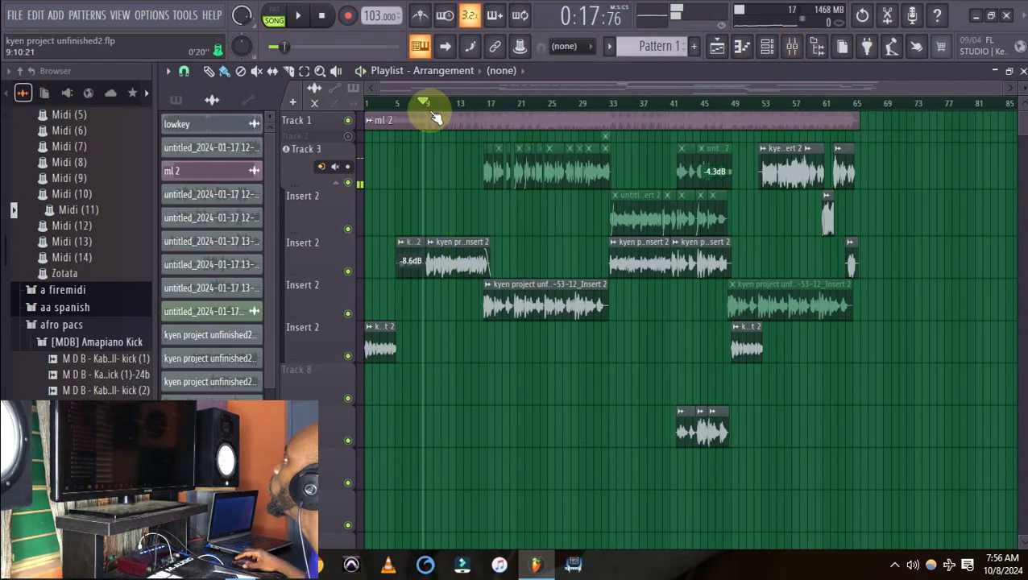
# Open PuigTec EQP1A Stereo on Insert 2 and reposition its window to review the EQ settings.
pyautogui.click(796, 52)
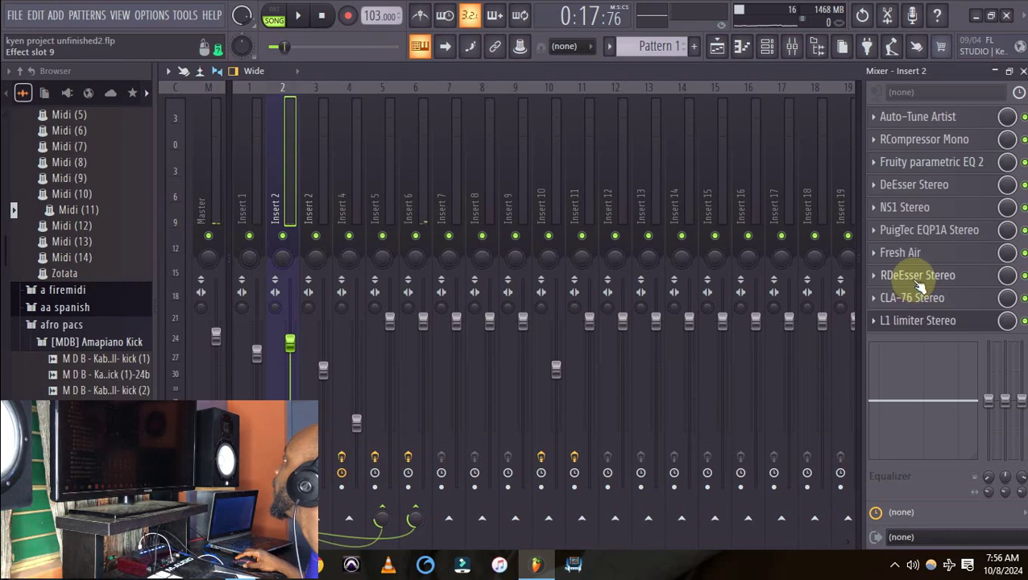
pyautogui.click(912, 231)
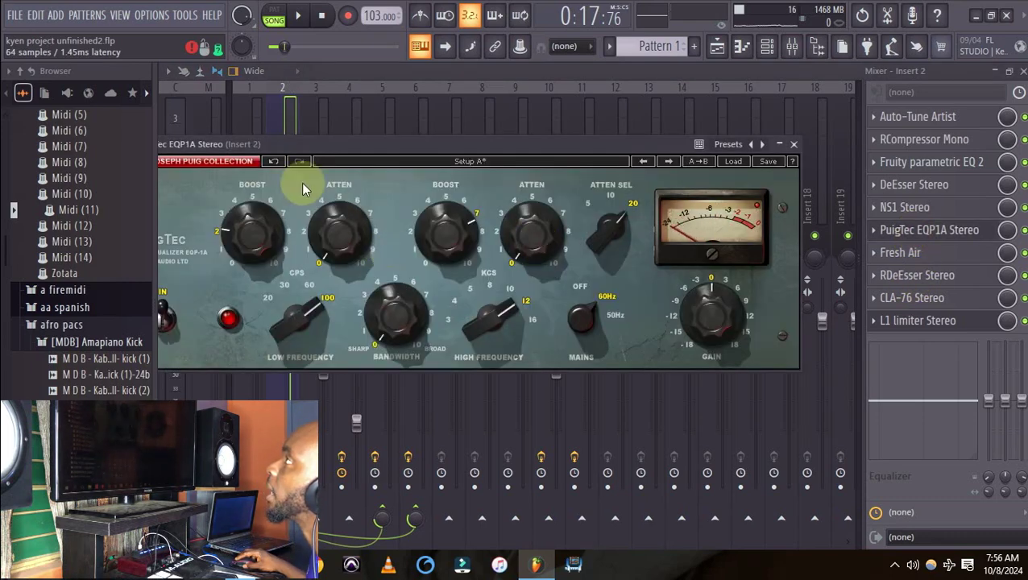
pyautogui.moveTo(290, 148); pyautogui.dragTo(315, 140)
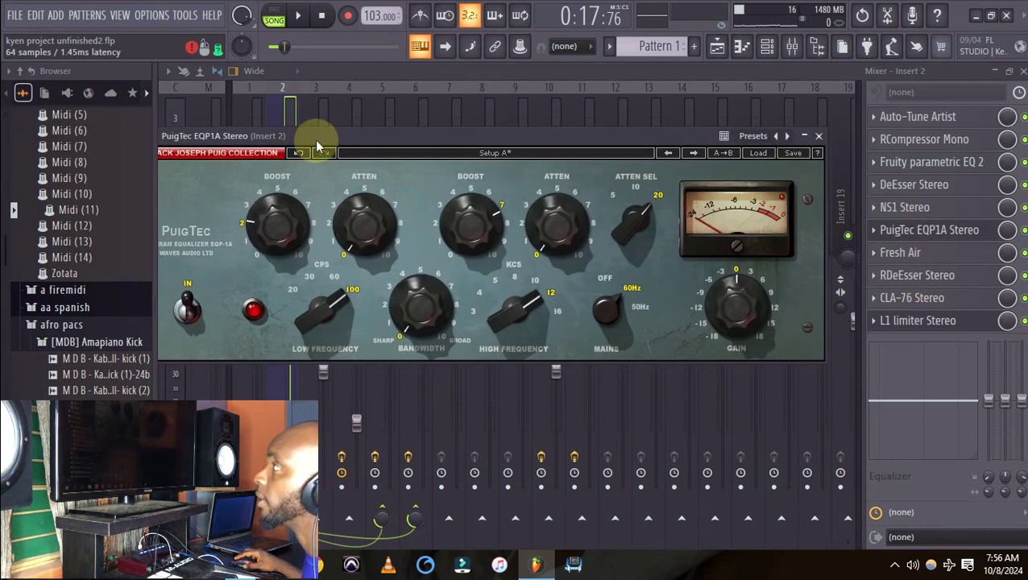
# Set the PuigTec low-frequency attenuation to 4.1 and lower its low boost to about 1 while auditioning the mix.
pyautogui.press('space')
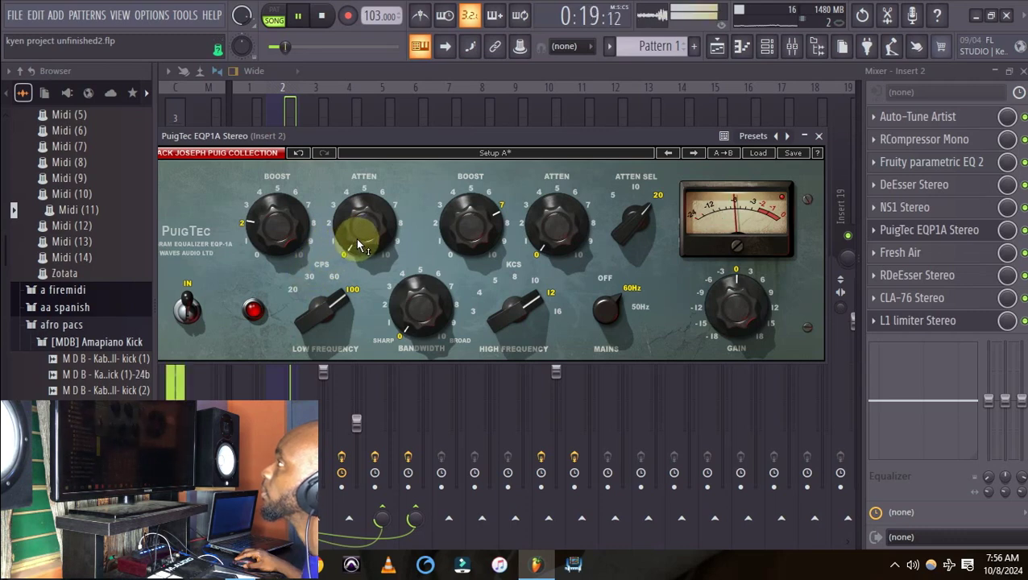
pyautogui.press('space')
pyautogui.moveTo(360, 244); pyautogui.dragTo(360, 234)
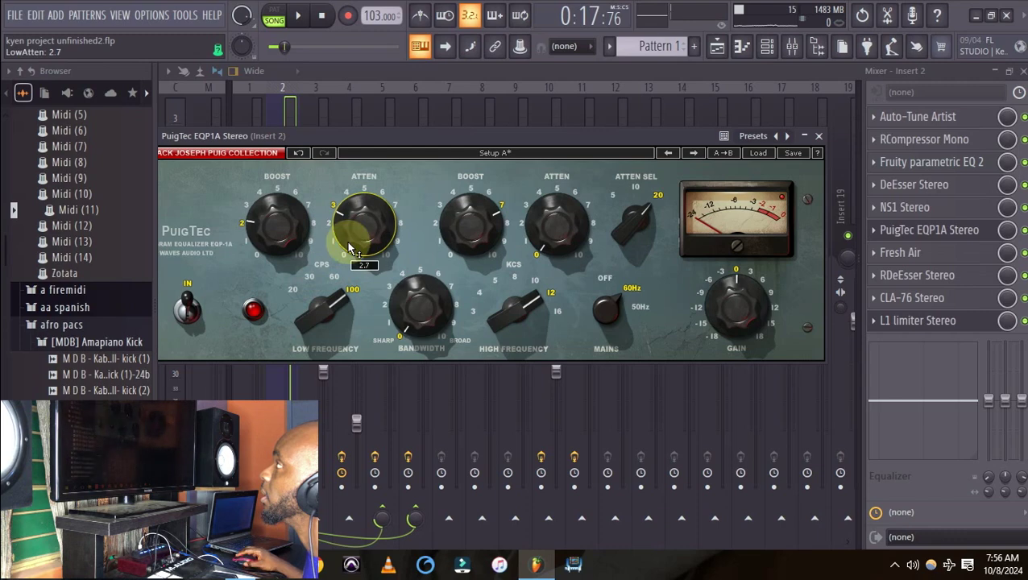
pyautogui.moveTo(360, 244); pyautogui.dragTo(360, 234)
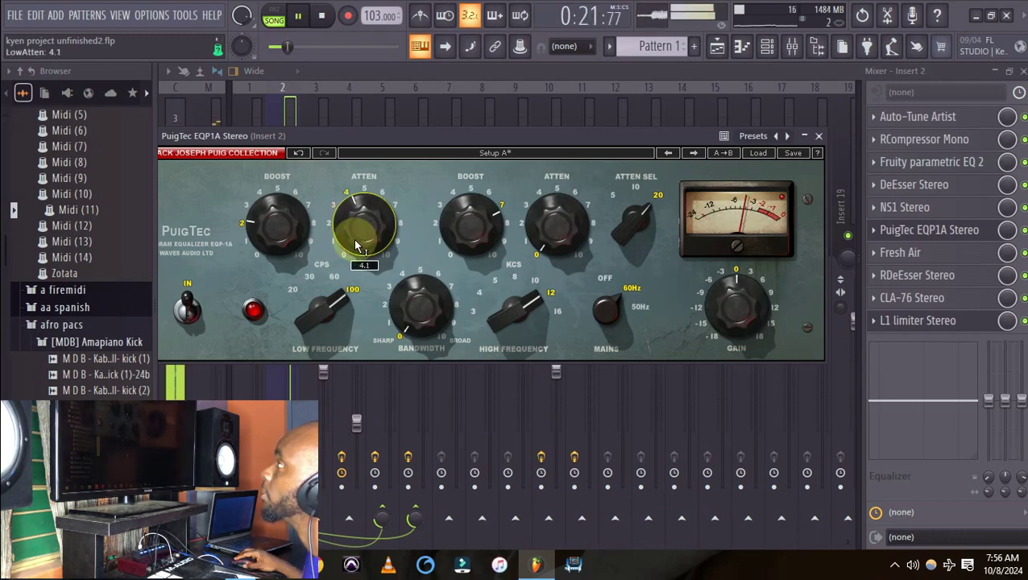
pyautogui.press('space')
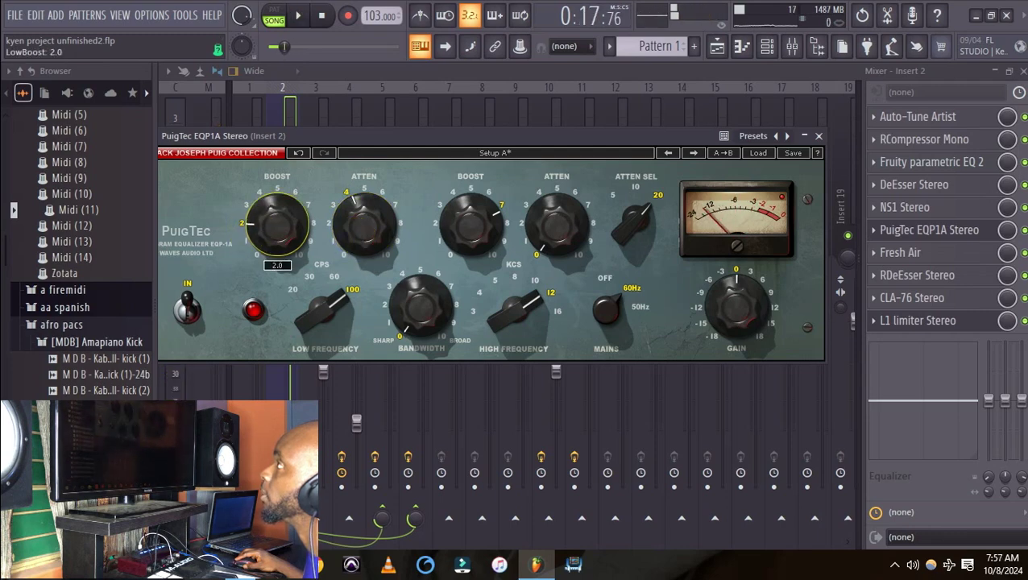
pyautogui.press('space')
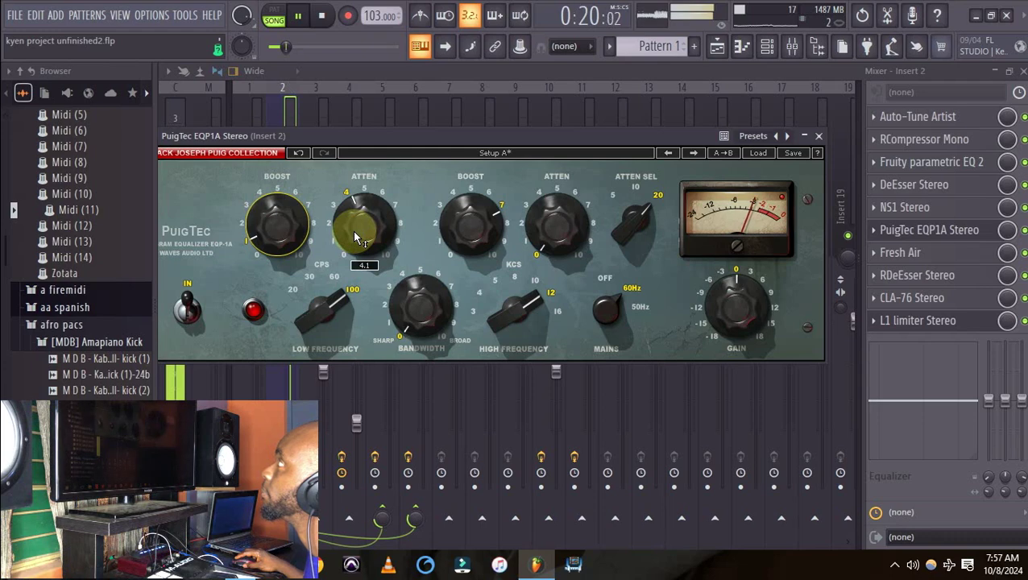
# Audition the arrangement from about 0:17 and from about 0:32, checking the vocal and beat levels in the playlist and mixer.
pyautogui.click(717, 49)
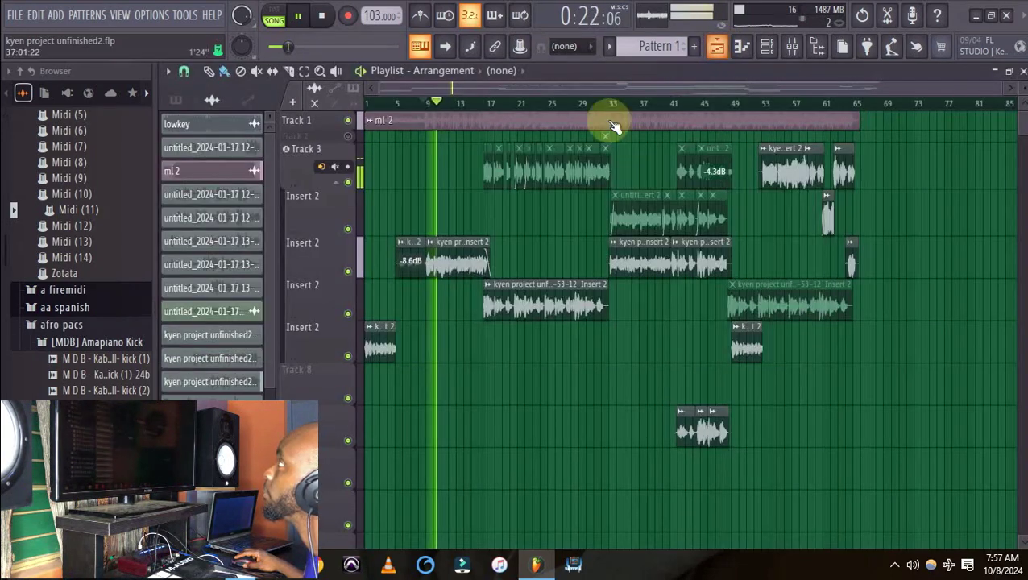
pyautogui.click(793, 46)
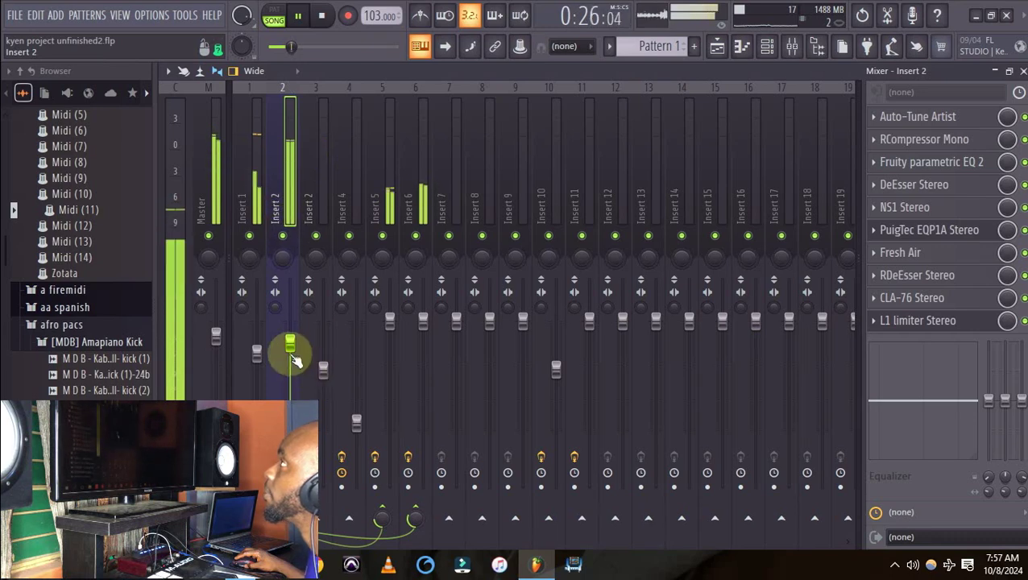
pyautogui.press('space')
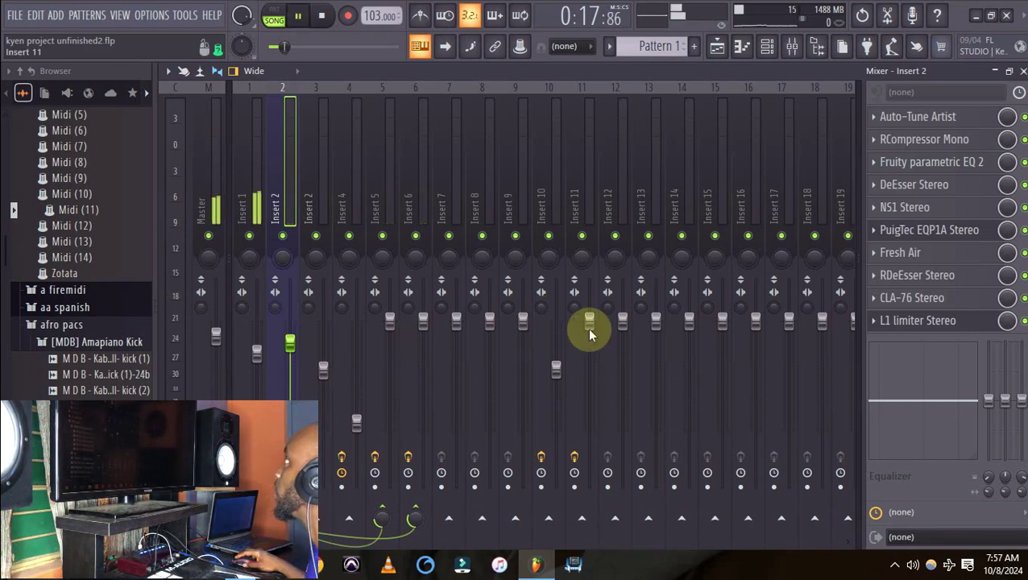
pyautogui.click(717, 46)
pyautogui.click(470, 106)
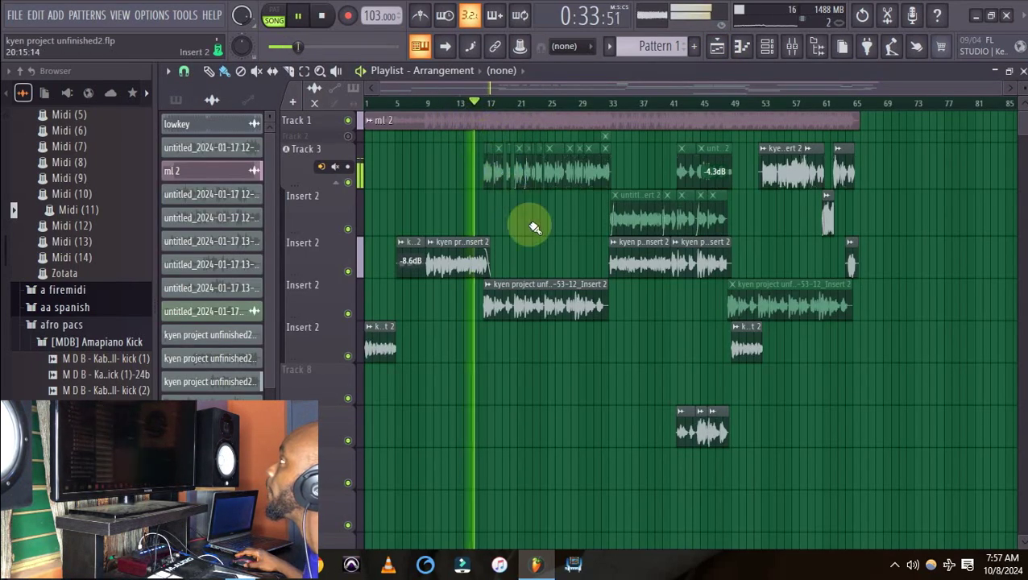
pyautogui.click(772, 48)
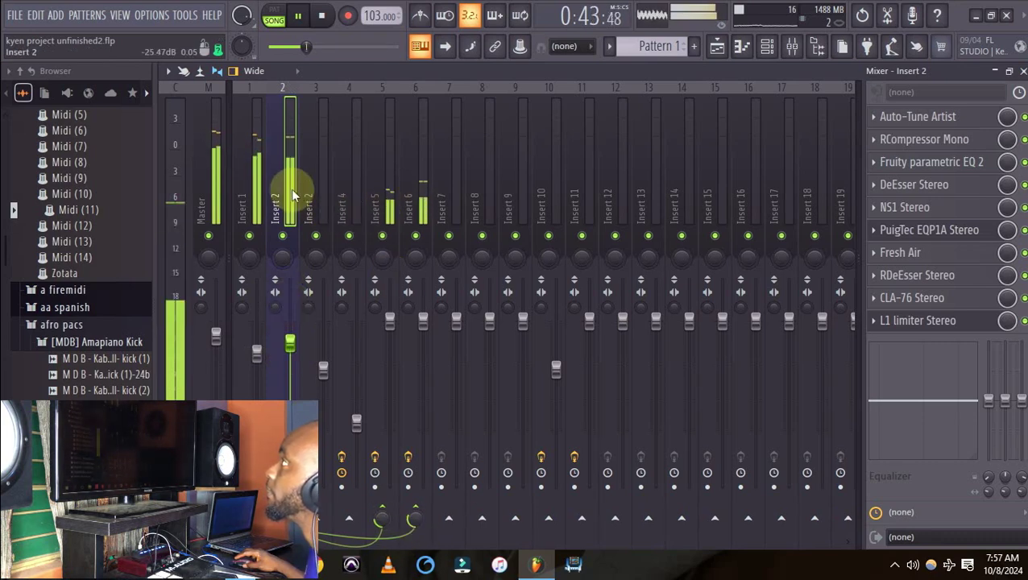
# Select the Insert 5 reverb send in the mixer to review its effect slots against Insert 2.
pyautogui.click(386, 188)
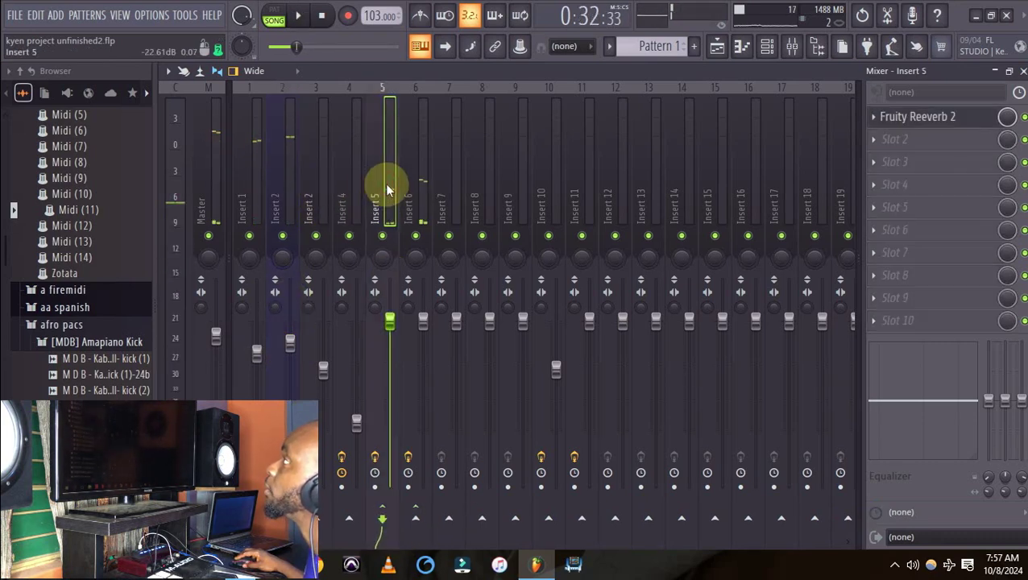
pyautogui.click(282, 178)
pyautogui.click(379, 173)
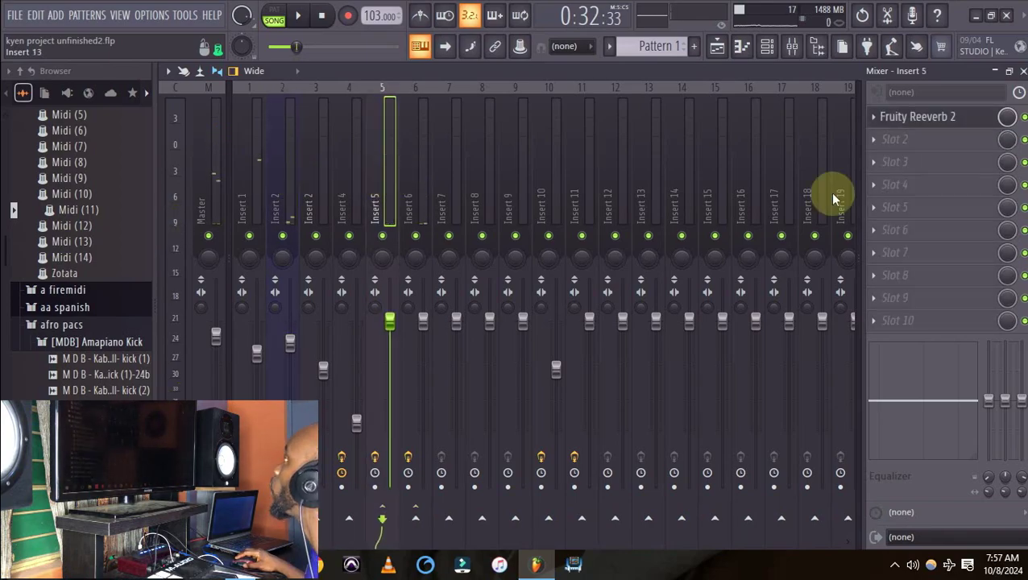